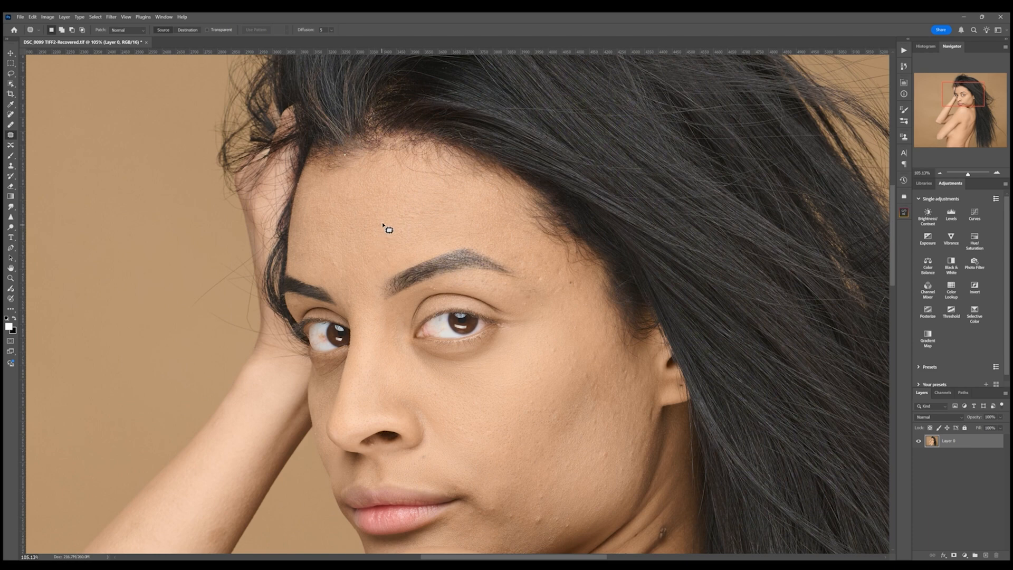
- Patch small blemishes on the forehead and temple with the Patch tool, deselecting after each patch
{"action": "mouse_move", "coordinate": [382, 223]}
{"action": "left_mouse_down"}
{"action": "mouse_move", "coordinate": [360, 275]}
{"action": "mouse_move", "coordinate": [338, 264]}
{"action": "mouse_move", "coordinate": [338, 277]}
{"action": "left_mouse_up"}
{"action": "key", "text": "ctrl+d"}
{"action": "left_click_drag", "start_coordinate": [438, 351], "coordinate": [347, 310]}
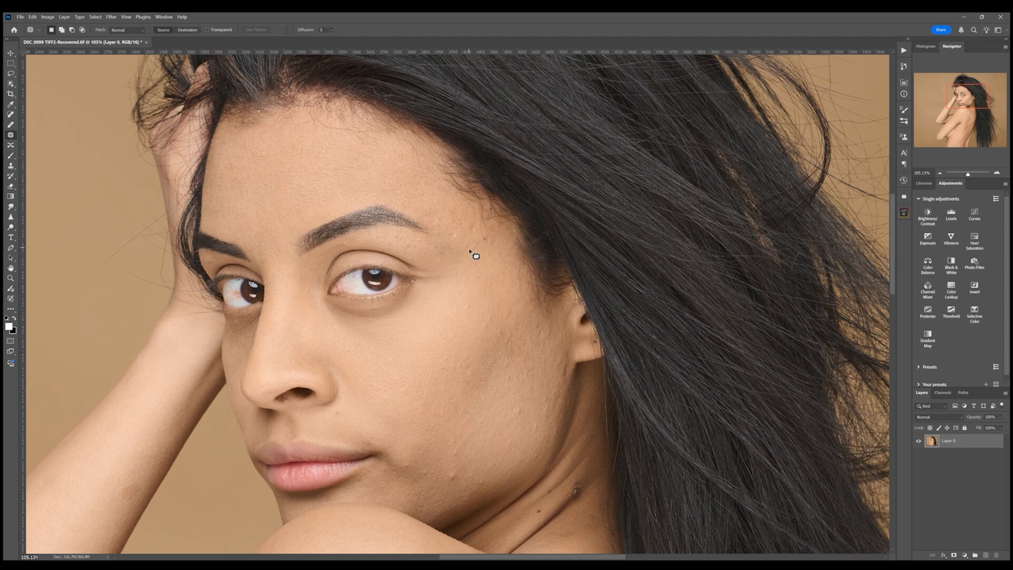
{"action": "mouse_move", "coordinate": [440, 265]}
{"action": "left_mouse_down"}
{"action": "mouse_move", "coordinate": [451, 252]}
{"action": "mouse_move", "coordinate": [443, 261]}
{"action": "mouse_move", "coordinate": [458, 278]}
{"action": "left_mouse_up"}
{"action": "key", "text": "ctrl+d"}
{"action": "mouse_move", "coordinate": [471, 242]}
{"action": "left_mouse_down"}
{"action": "mouse_move", "coordinate": [467, 252]}
{"action": "mouse_move", "coordinate": [471, 225]}
{"action": "left_mouse_up"}
{"action": "key", "text": "ctrl+d"}
{"action": "mouse_move", "coordinate": [473, 227]}
{"action": "left_mouse_down"}
{"action": "mouse_move", "coordinate": [489, 245]}
{"action": "mouse_move", "coordinate": [478, 236]}
{"action": "left_mouse_up"}
{"action": "key", "text": "ctrl+d"}
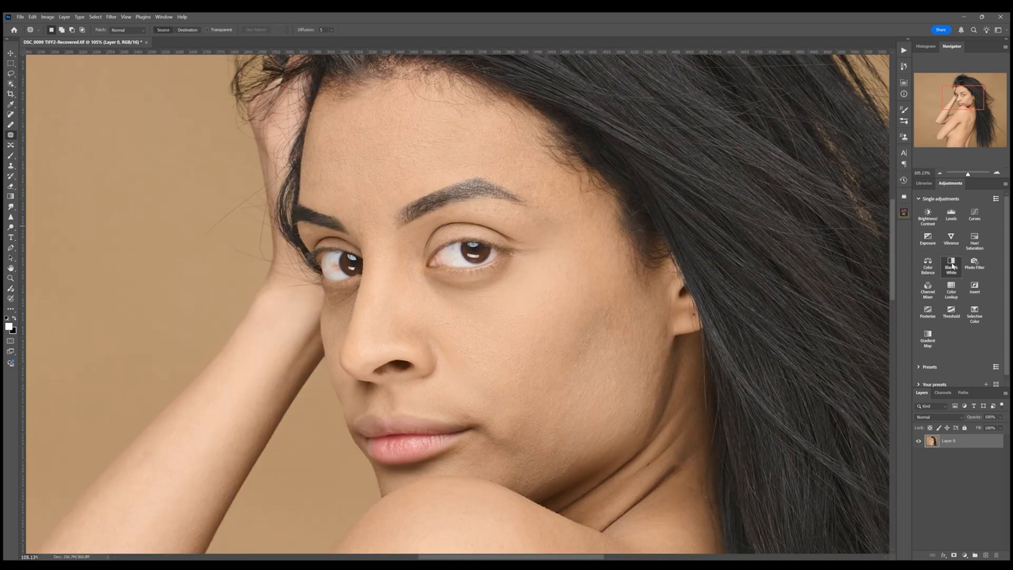
- Add a Black & White helper layer and a DB group with Dark and Light curves layers with black masks
{"action": "left_click", "coordinate": [953, 266]}
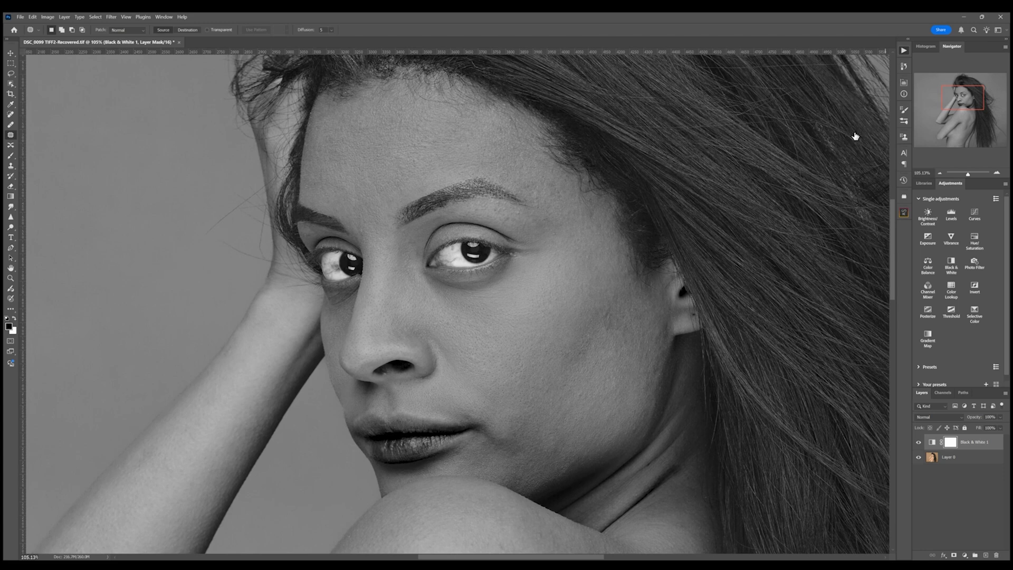
{"action": "left_click", "coordinate": [860, 301]}
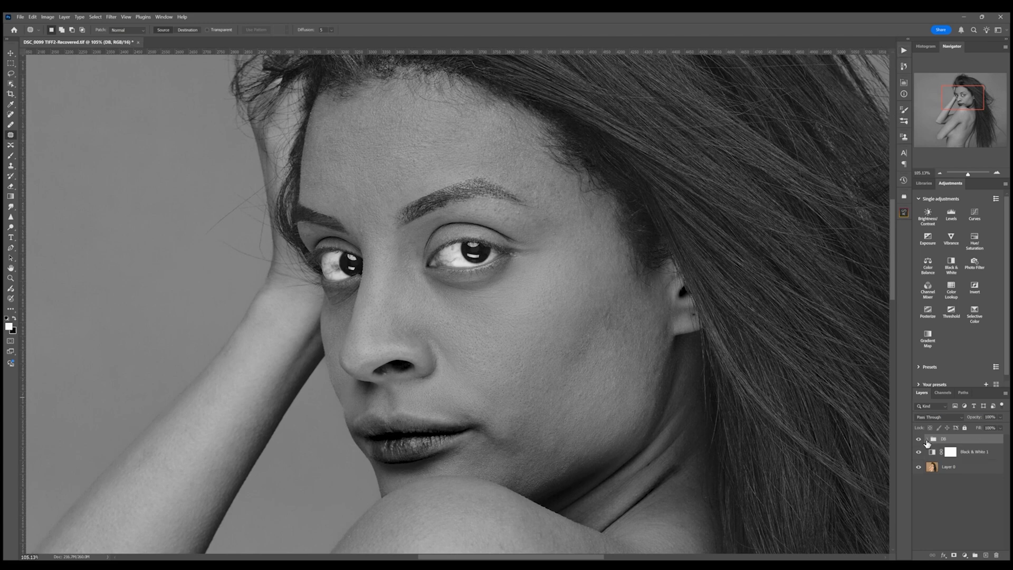
{"action": "left_click", "coordinate": [926, 440]}
{"action": "left_click", "coordinate": [956, 468]}
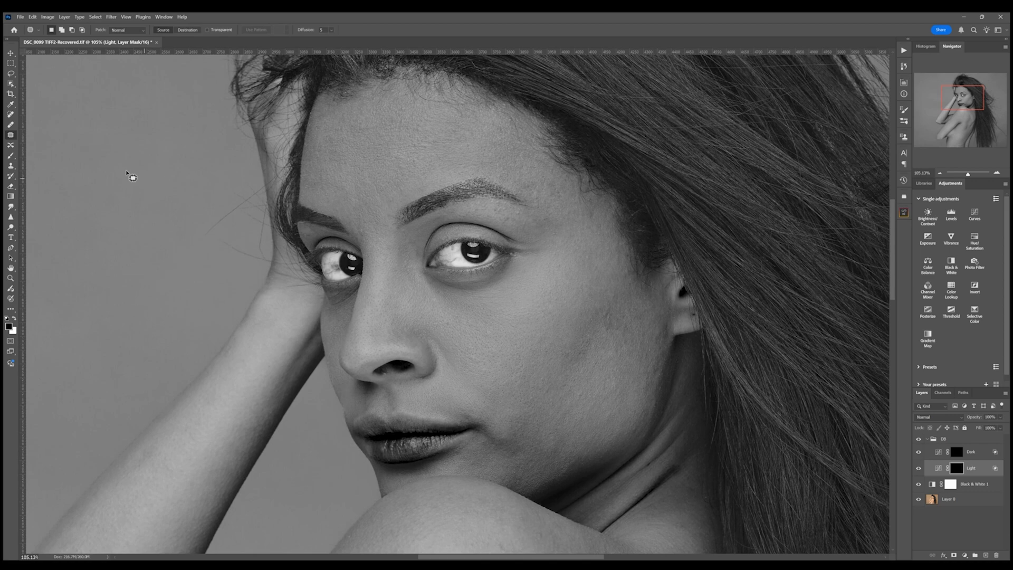
- Select the Brush tool with a white foreground and reduce the brush size for dodging
{"action": "left_click", "coordinate": [10, 156]}
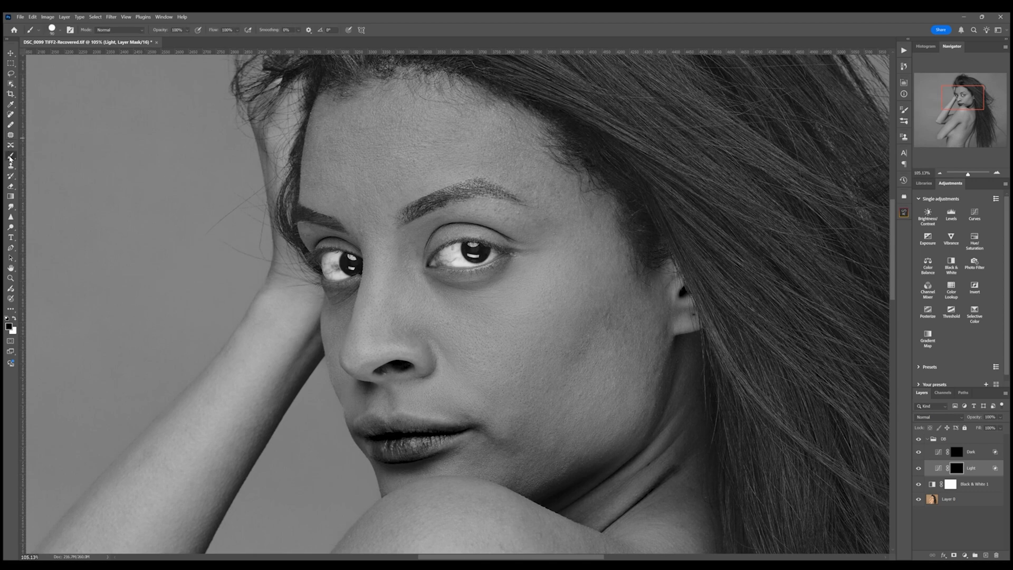
{"action": "left_click", "coordinate": [14, 319]}
{"action": "key", "text": "bracketleft"}
{"action": "key", "text": "bracketleft"}
{"action": "key", "text": "bracketleft"}
{"action": "key", "text": "bracketleft"}
{"action": "key", "text": "bracketleft"}
{"action": "key", "text": "bracketleft"}
{"action": "key", "text": "bracketleft"}
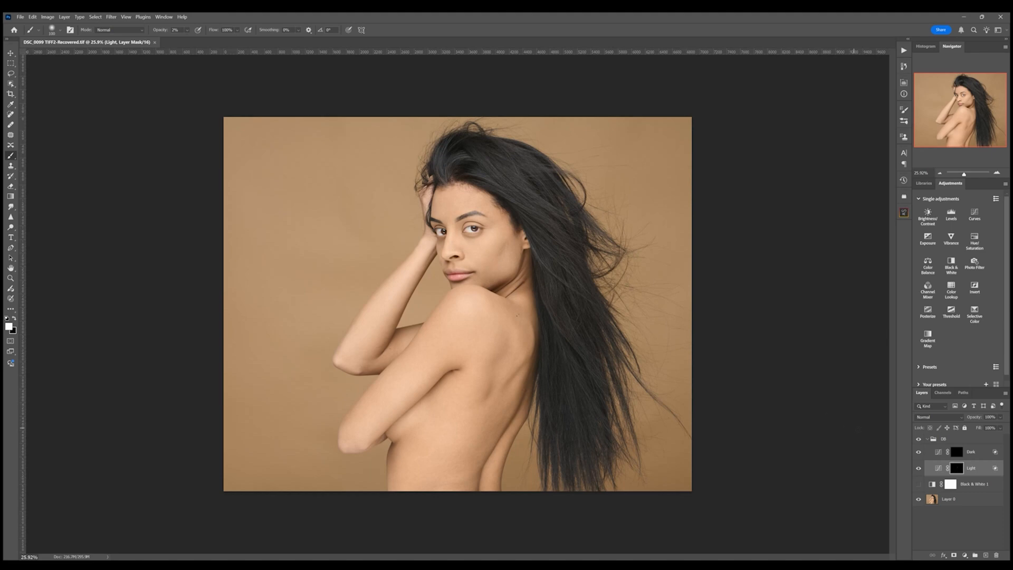
- Collapse the DB group and delete the Black & White helper layer
{"action": "left_click", "coordinate": [928, 440]}
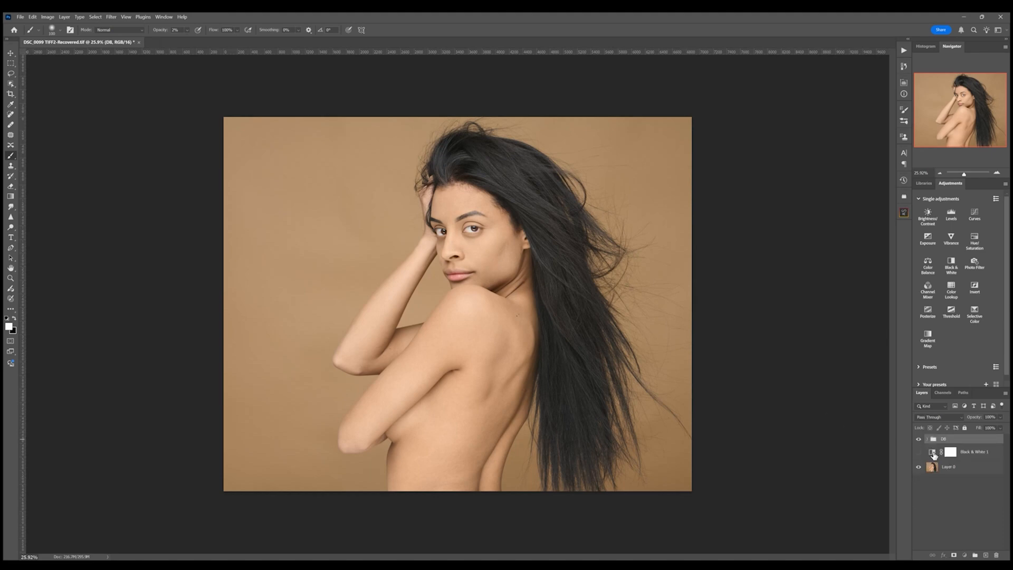
{"action": "left_click", "coordinate": [932, 453]}
{"action": "key", "text": "Delete"}
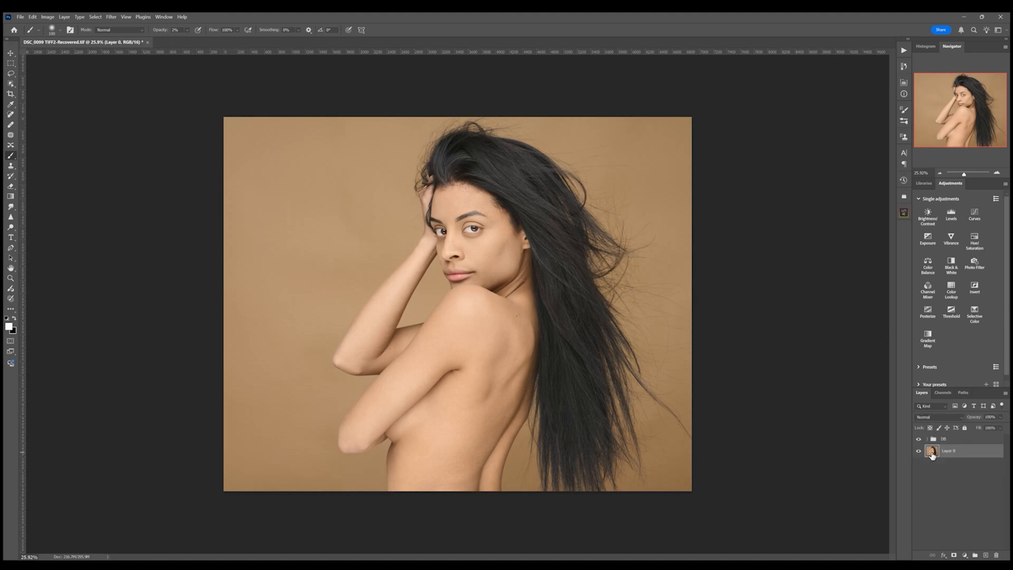
- Set up a frequency separation group FS with Texture and Color layers above DB
{"action": "left_click", "coordinate": [956, 441]}
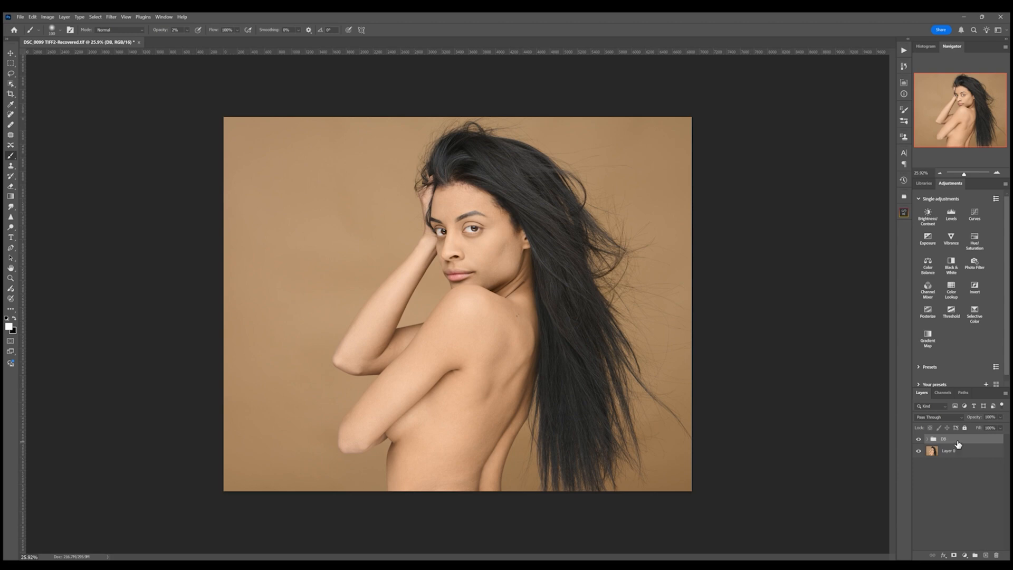
{"action": "left_click", "coordinate": [975, 452], "text": "shift"}
{"action": "left_click", "coordinate": [929, 439]}
{"action": "left_click", "coordinate": [966, 468]}
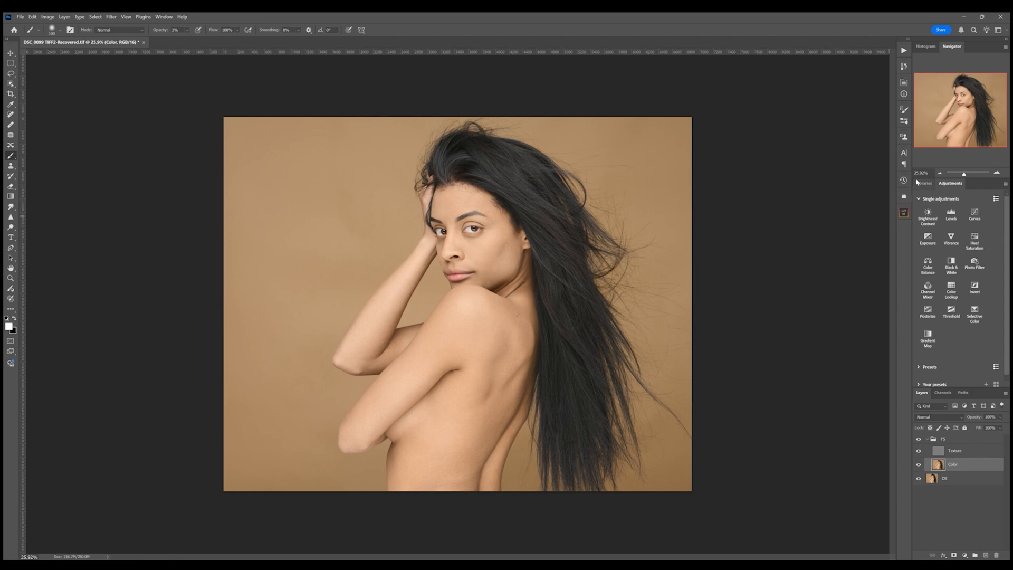
- Zoom to the face and lasso-select the nose bridge skin on the Color layer with an 8 px feather
{"action": "left_click", "coordinate": [967, 174]}
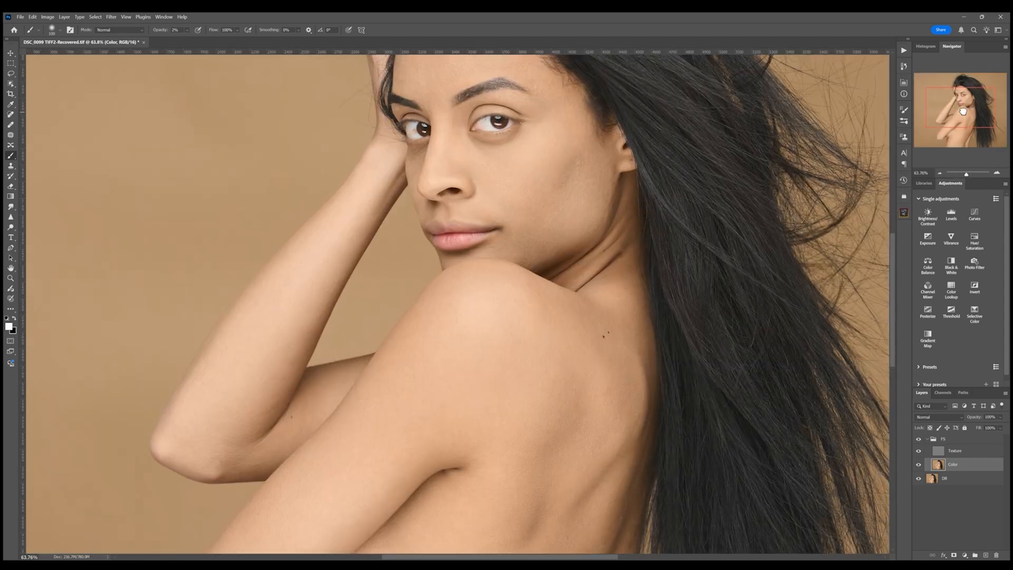
{"action": "left_click_drag", "start_coordinate": [964, 114], "coordinate": [964, 105]}
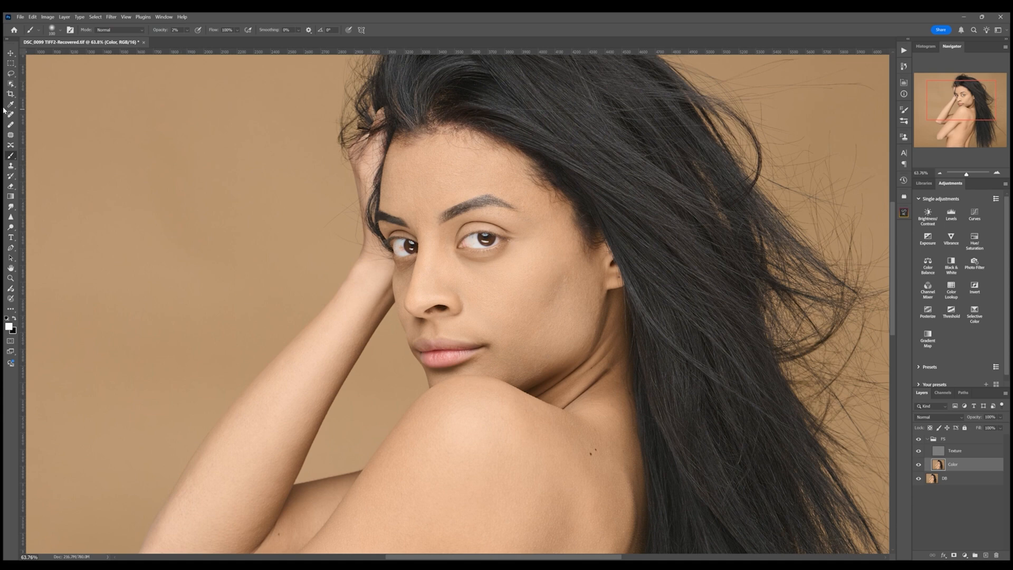
{"action": "left_click", "coordinate": [10, 73]}
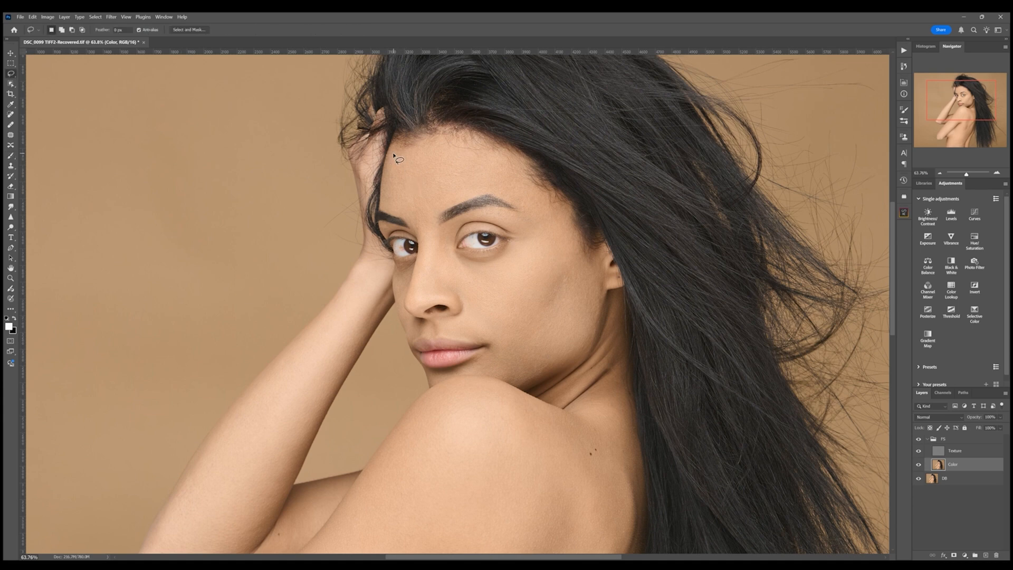
{"action": "mouse_move", "coordinate": [392, 153]}
{"action": "left_mouse_down"}
{"action": "mouse_move", "coordinate": [388, 203]}
{"action": "mouse_move", "coordinate": [419, 228]}
{"action": "mouse_move", "coordinate": [475, 191]}
{"action": "mouse_move", "coordinate": [522, 205]}
{"action": "mouse_move", "coordinate": [525, 183]}
{"action": "mouse_move", "coordinate": [504, 163]}
{"action": "mouse_move", "coordinate": [429, 147]}
{"action": "mouse_move", "coordinate": [394, 154]}
{"action": "left_mouse_up"}
{"action": "key", "text": "space"}
{"action": "key", "text": "ctrl+d"}
{"action": "mouse_move", "coordinate": [450, 257]}
{"action": "left_mouse_down"}
{"action": "mouse_move", "coordinate": [491, 268]}
{"action": "mouse_move", "coordinate": [516, 252]}
{"action": "mouse_move", "coordinate": [493, 323]}
{"action": "mouse_move", "coordinate": [459, 291]}
{"action": "mouse_move", "coordinate": [443, 294]}
{"action": "mouse_move", "coordinate": [434, 269]}
{"action": "mouse_move", "coordinate": [446, 243]}
{"action": "left_mouse_up"}
{"action": "left_click", "coordinate": [548, 284]}
{"action": "mouse_move", "coordinate": [439, 231]}
{"action": "left_mouse_down"}
{"action": "mouse_move", "coordinate": [431, 296]}
{"action": "mouse_move", "coordinate": [416, 301]}
{"action": "mouse_move", "coordinate": [424, 234]}
{"action": "mouse_move", "coordinate": [433, 222]}
{"action": "mouse_move", "coordinate": [439, 231]}
{"action": "left_mouse_up"}
{"action": "key", "text": "h"}
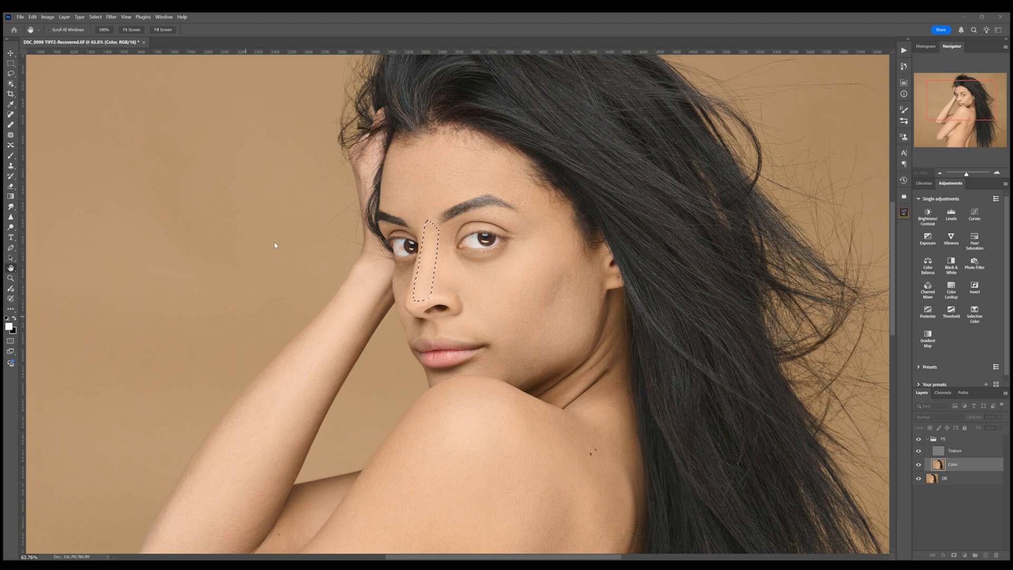
- Deselect and lasso-select the cheek area along the jawline
{"action": "key", "text": "l"}
{"action": "key", "text": "ctrl+d"}
{"action": "mouse_move", "coordinate": [528, 239]}
{"action": "left_mouse_down"}
{"action": "mouse_move", "coordinate": [492, 311]}
{"action": "mouse_move", "coordinate": [539, 292]}
{"action": "mouse_move", "coordinate": [552, 223]}
{"action": "left_mouse_up"}
{"action": "key", "text": "space"}
{"action": "mouse_move", "coordinate": [562, 231]}
{"action": "left_mouse_down"}
{"action": "mouse_move", "coordinate": [498, 342]}
{"action": "mouse_move", "coordinate": [537, 349]}
{"action": "mouse_move", "coordinate": [578, 281]}
{"action": "mouse_move", "coordinate": [562, 231]}
{"action": "left_mouse_up"}
{"action": "mouse_move", "coordinate": [575, 269]}
{"action": "left_mouse_down"}
{"action": "mouse_move", "coordinate": [520, 379]}
{"action": "mouse_move", "coordinate": [574, 349]}
{"action": "mouse_move", "coordinate": [578, 267]}
{"action": "left_mouse_up"}
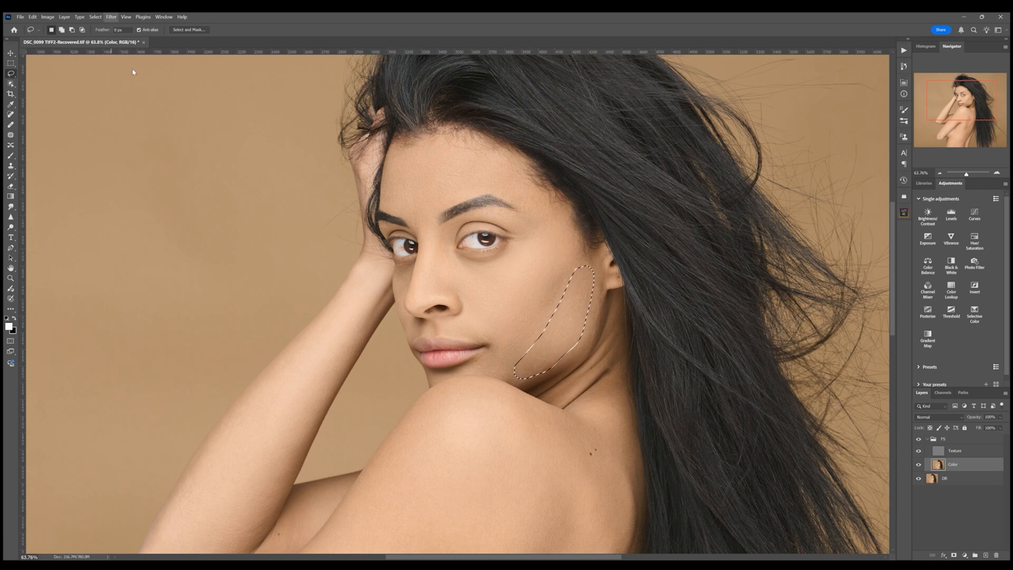
- Lasso-select the skin of the raised forearm
{"action": "mouse_move", "coordinate": [533, 335]}
{"action": "left_mouse_down"}
{"action": "mouse_move", "coordinate": [523, 330]}
{"action": "mouse_move", "coordinate": [482, 357]}
{"action": "mouse_move", "coordinate": [541, 378]}
{"action": "mouse_move", "coordinate": [552, 357]}
{"action": "left_mouse_up"}
{"action": "left_click_drag", "start_coordinate": [522, 452], "coordinate": [488, 280]}
{"action": "mouse_move", "coordinate": [343, 136]}
{"action": "left_mouse_down"}
{"action": "mouse_move", "coordinate": [210, 372]}
{"action": "mouse_move", "coordinate": [142, 411]}
{"action": "mouse_move", "coordinate": [107, 391]}
{"action": "mouse_move", "coordinate": [204, 243]}
{"action": "mouse_move", "coordinate": [316, 113]}
{"action": "mouse_move", "coordinate": [340, 108]}
{"action": "left_mouse_up"}
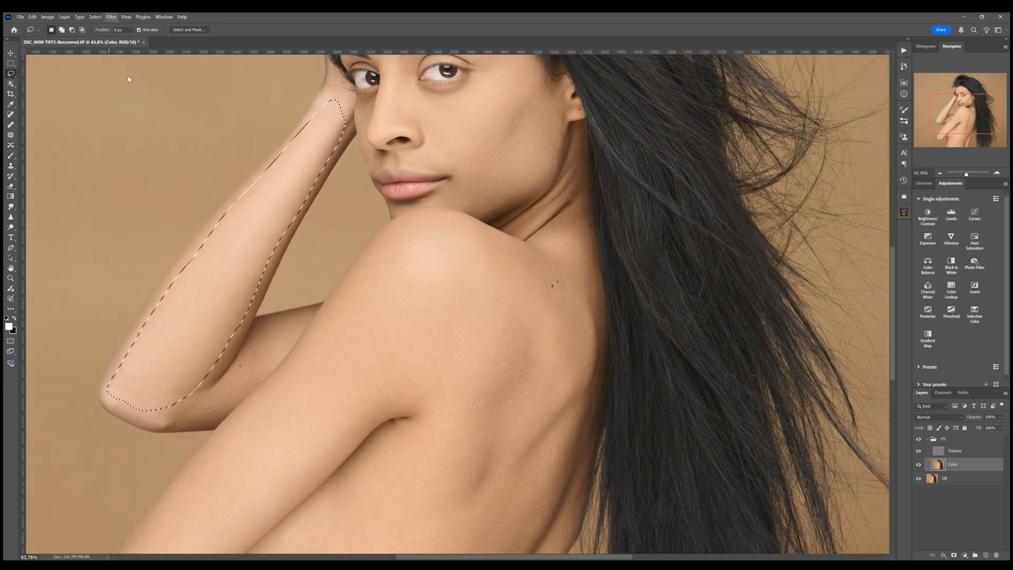
- Lasso-select the inner elbow area of the raised arm
{"action": "key", "text": "h"}
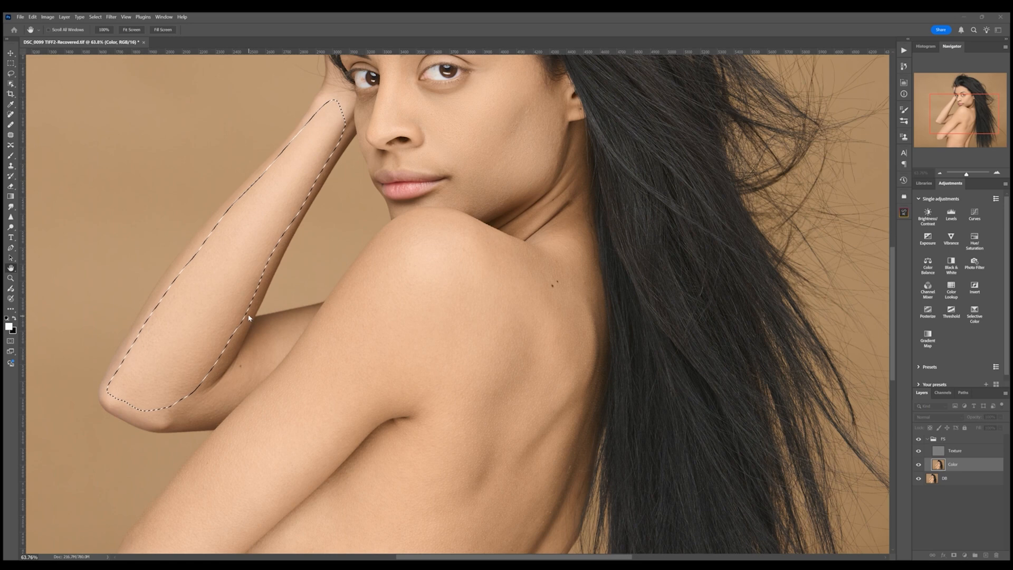
{"action": "key", "text": "l"}
{"action": "mouse_move", "coordinate": [253, 325]}
{"action": "left_mouse_down"}
{"action": "mouse_move", "coordinate": [241, 356]}
{"action": "mouse_move", "coordinate": [182, 425]}
{"action": "mouse_move", "coordinate": [235, 398]}
{"action": "mouse_move", "coordinate": [301, 340]}
{"action": "left_mouse_up"}
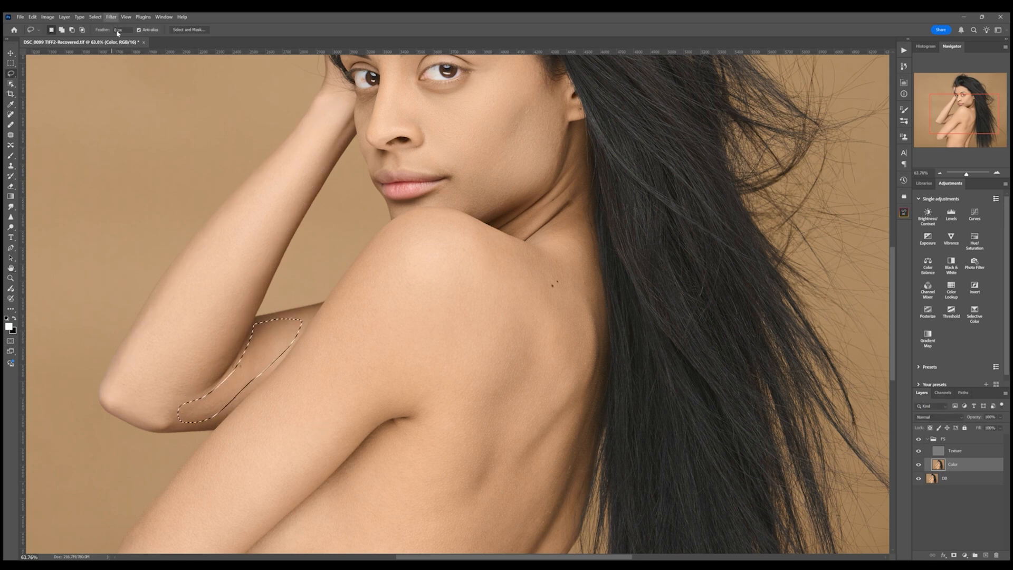
- Lasso-select the upper arm lying across the body and the shoulder edge
{"action": "scroll", "coordinate": [507, 406], "scroll_direction": "down", "scroll_amount": 3}
{"action": "mouse_move", "coordinate": [415, 272]}
{"action": "left_mouse_down"}
{"action": "mouse_move", "coordinate": [180, 490]}
{"action": "mouse_move", "coordinate": [143, 420]}
{"action": "mouse_move", "coordinate": [309, 248]}
{"action": "mouse_move", "coordinate": [470, 220]}
{"action": "mouse_move", "coordinate": [417, 274]}
{"action": "left_mouse_up"}
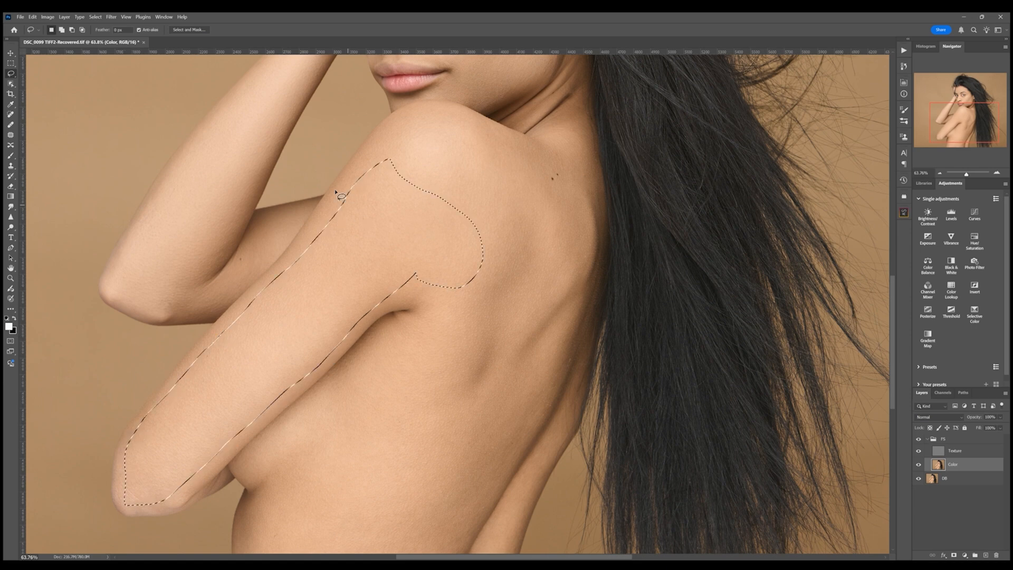
{"action": "key", "text": "space"}
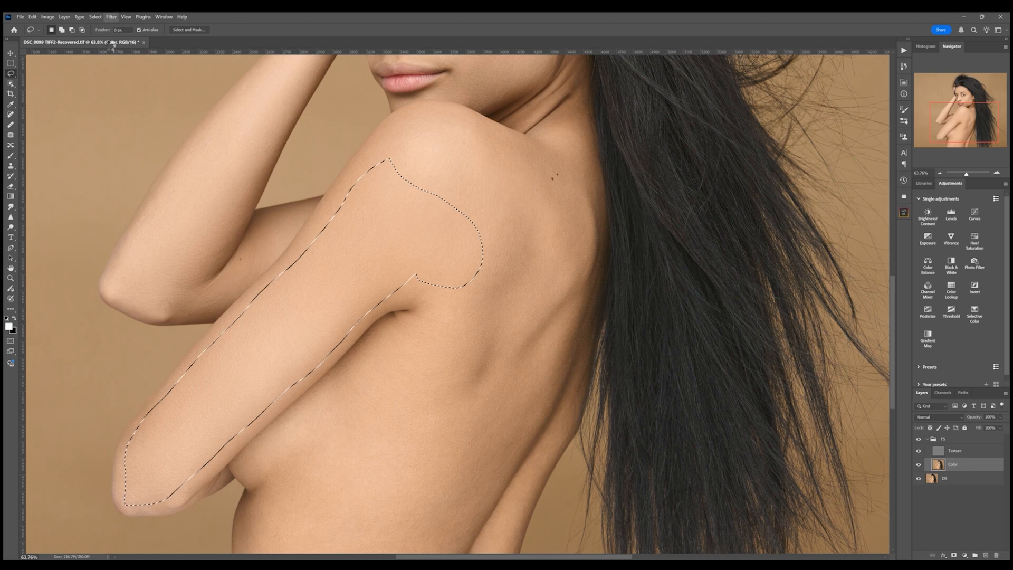
- Lasso-select the shoulder top and reapply the last filter to it
{"action": "mouse_move", "coordinate": [410, 118]}
{"action": "left_mouse_down"}
{"action": "mouse_move", "coordinate": [405, 224]}
{"action": "mouse_move", "coordinate": [453, 310]}
{"action": "left_mouse_up"}
{"action": "left_click_drag", "start_coordinate": [407, 113], "coordinate": [397, 116]}
{"action": "left_click", "coordinate": [112, 18]}
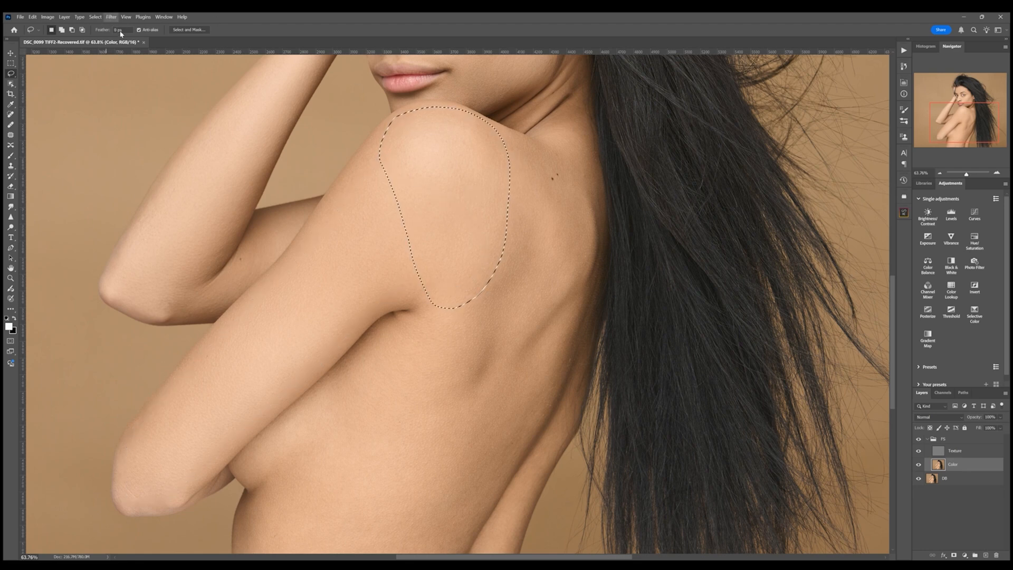
{"action": "left_click", "coordinate": [121, 30]}
- Lasso-select the upper back beside the neck and reapply the last filter
{"action": "key", "text": "ctrl+d"}
{"action": "mouse_move", "coordinate": [501, 153]}
{"action": "left_mouse_down"}
{"action": "mouse_move", "coordinate": [460, 382]}
{"action": "mouse_move", "coordinate": [535, 222]}
{"action": "mouse_move", "coordinate": [501, 154]}
{"action": "left_mouse_up"}
{"action": "key", "text": "ctrl+d"}
{"action": "mouse_move", "coordinate": [507, 138]}
{"action": "left_mouse_down"}
{"action": "mouse_move", "coordinate": [541, 240]}
{"action": "mouse_move", "coordinate": [587, 248]}
{"action": "mouse_move", "coordinate": [508, 139]}
{"action": "left_mouse_up"}
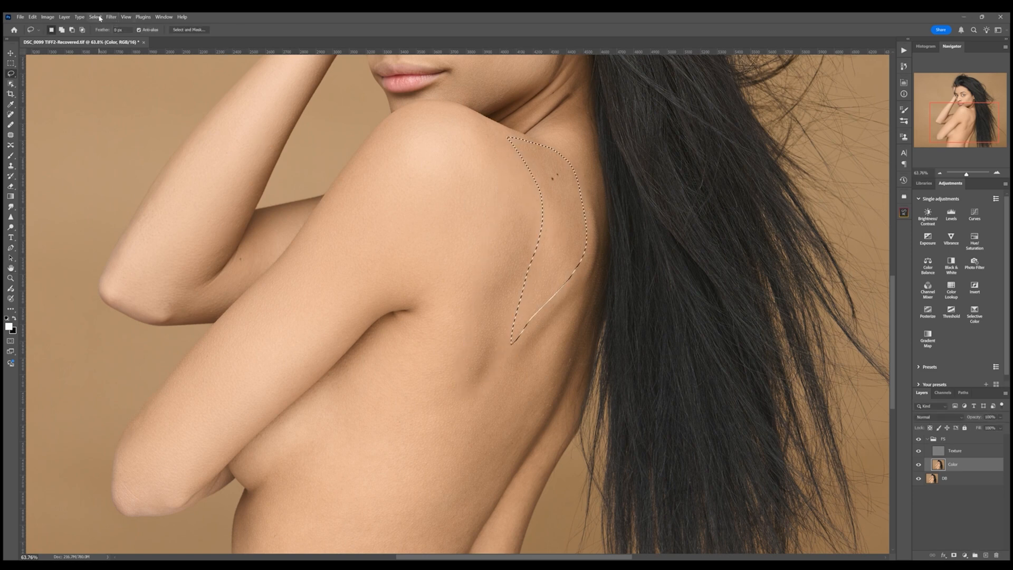
{"action": "left_click", "coordinate": [111, 17]}
{"action": "left_click", "coordinate": [114, 26]}
{"action": "key", "text": "ctrl+d"}
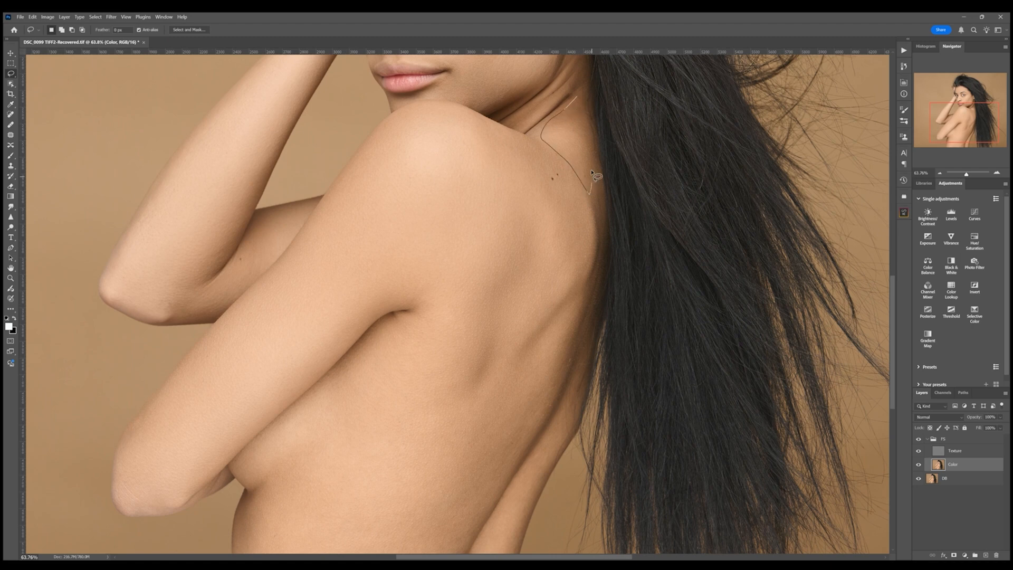
- Lasso-select the back along the hair line and reapply the last filter
{"action": "mouse_move", "coordinate": [563, 276]}
{"action": "left_mouse_down"}
{"action": "mouse_move", "coordinate": [531, 317]}
{"action": "mouse_move", "coordinate": [549, 362]}
{"action": "mouse_move", "coordinate": [565, 275]}
{"action": "left_mouse_up"}
{"action": "left_click", "coordinate": [110, 18]}
{"action": "left_click", "coordinate": [222, 161]}
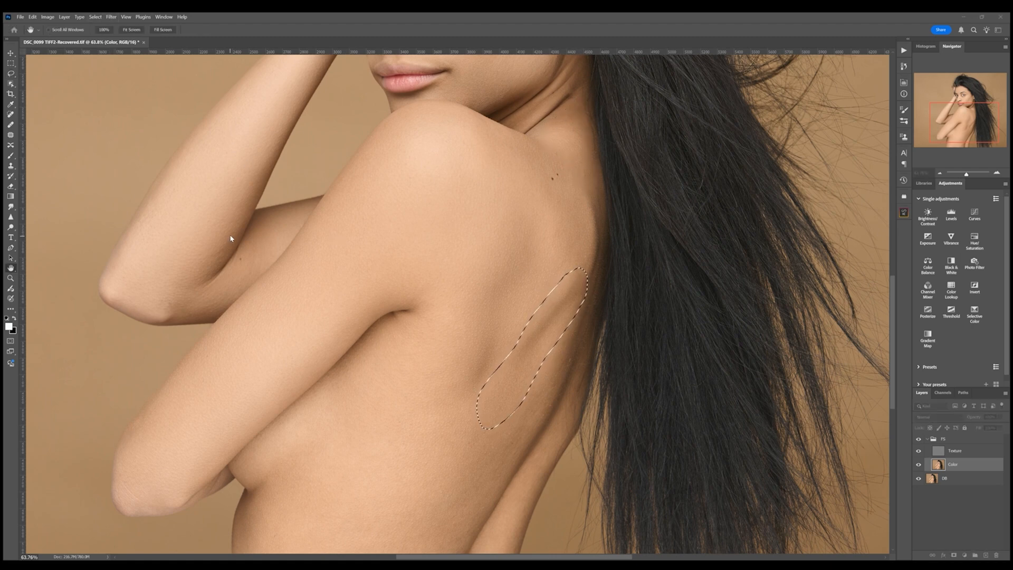
{"action": "left_click", "coordinate": [258, 141]}
{"action": "left_click", "coordinate": [110, 17]}
{"action": "left_click", "coordinate": [114, 25]}
- Lasso-select the side of the torso beneath the arm, then deselect
{"action": "scroll", "coordinate": [409, 388], "scroll_direction": "down", "scroll_amount": 3}
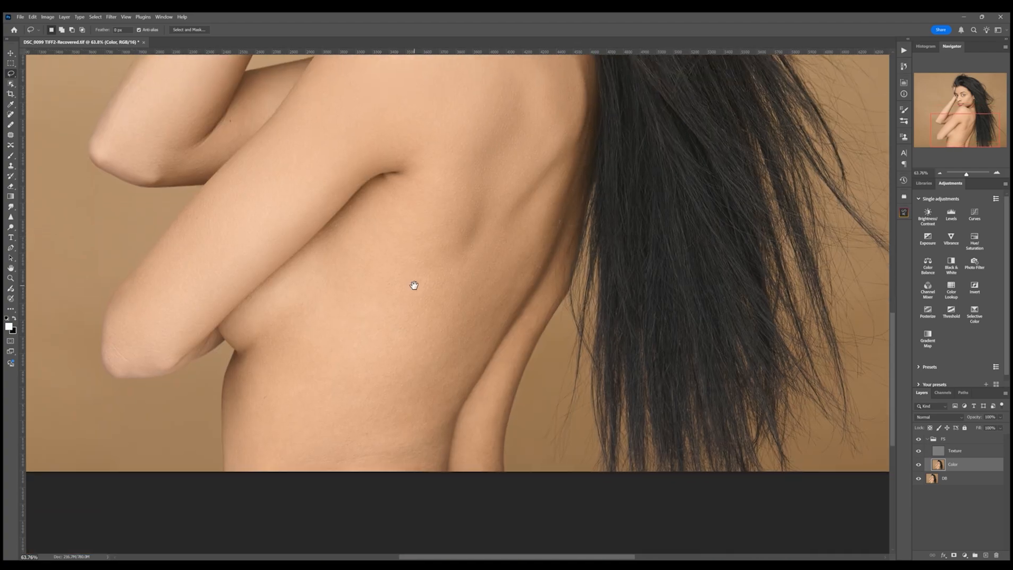
{"action": "mouse_move", "coordinate": [554, 171]}
{"action": "left_mouse_down"}
{"action": "mouse_move", "coordinate": [362, 461]}
{"action": "mouse_move", "coordinate": [449, 422]}
{"action": "mouse_move", "coordinate": [527, 301]}
{"action": "mouse_move", "coordinate": [565, 204]}
{"action": "mouse_move", "coordinate": [561, 168]}
{"action": "left_mouse_up"}
{"action": "mouse_move", "coordinate": [377, 185]}
{"action": "left_mouse_down"}
{"action": "mouse_move", "coordinate": [422, 180]}
{"action": "mouse_move", "coordinate": [447, 347]}
{"action": "mouse_move", "coordinate": [403, 471]}
{"action": "mouse_move", "coordinate": [270, 479]}
{"action": "mouse_move", "coordinate": [230, 430]}
{"action": "mouse_move", "coordinate": [250, 367]}
{"action": "mouse_move", "coordinate": [367, 200]}
{"action": "mouse_move", "coordinate": [401, 196]}
{"action": "mouse_move", "coordinate": [301, 320]}
{"action": "mouse_move", "coordinate": [236, 341]}
{"action": "mouse_move", "coordinate": [246, 303]}
{"action": "mouse_move", "coordinate": [334, 223]}
{"action": "mouse_move", "coordinate": [400, 191]}
{"action": "left_mouse_up"}
{"action": "key", "text": "ctrl+d"}
{"action": "key", "text": "h"}
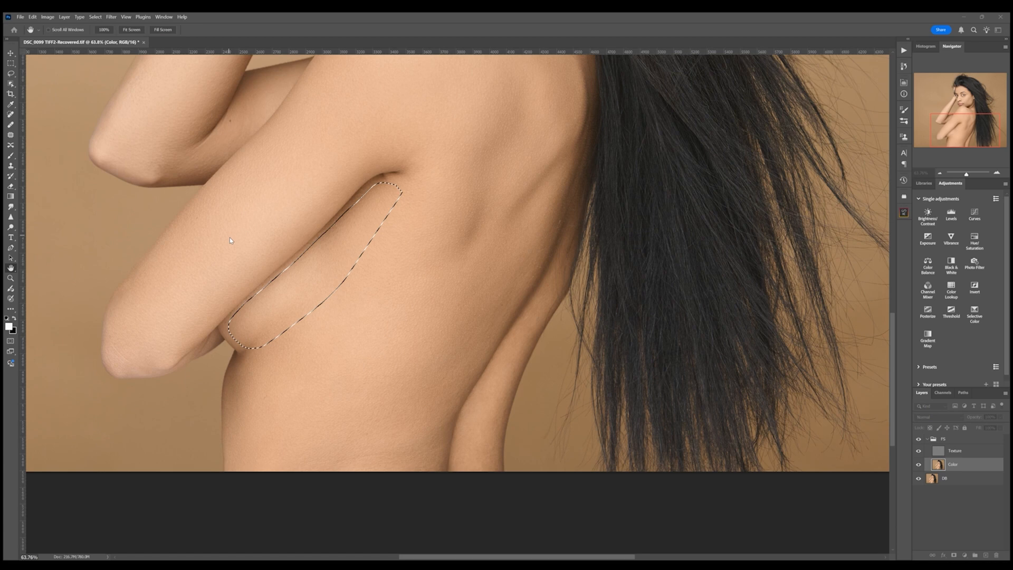
{"action": "key", "text": "l"}
{"action": "key", "text": "ctrl+d"}
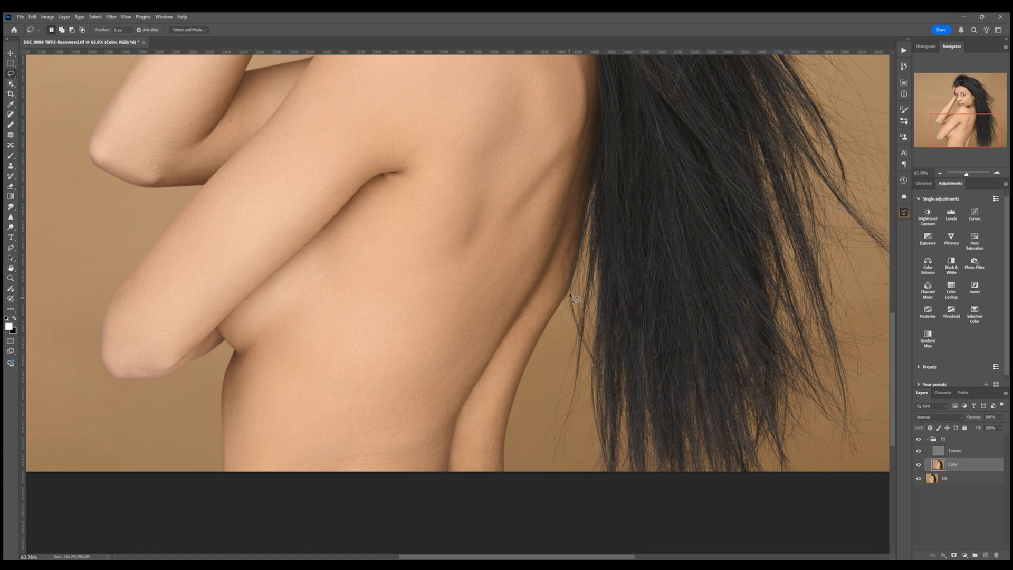
- Lasso-select the lower back edge beside the hair
{"action": "mouse_move", "coordinate": [570, 294]}
{"action": "left_mouse_down"}
{"action": "mouse_move", "coordinate": [505, 380]}
{"action": "mouse_move", "coordinate": [493, 462]}
{"action": "mouse_move", "coordinate": [453, 473]}
{"action": "mouse_move", "coordinate": [470, 412]}
{"action": "mouse_move", "coordinate": [558, 264]}
{"action": "left_mouse_up"}
{"action": "scroll", "coordinate": [432, 304], "scroll_direction": "up", "scroll_amount": 10}
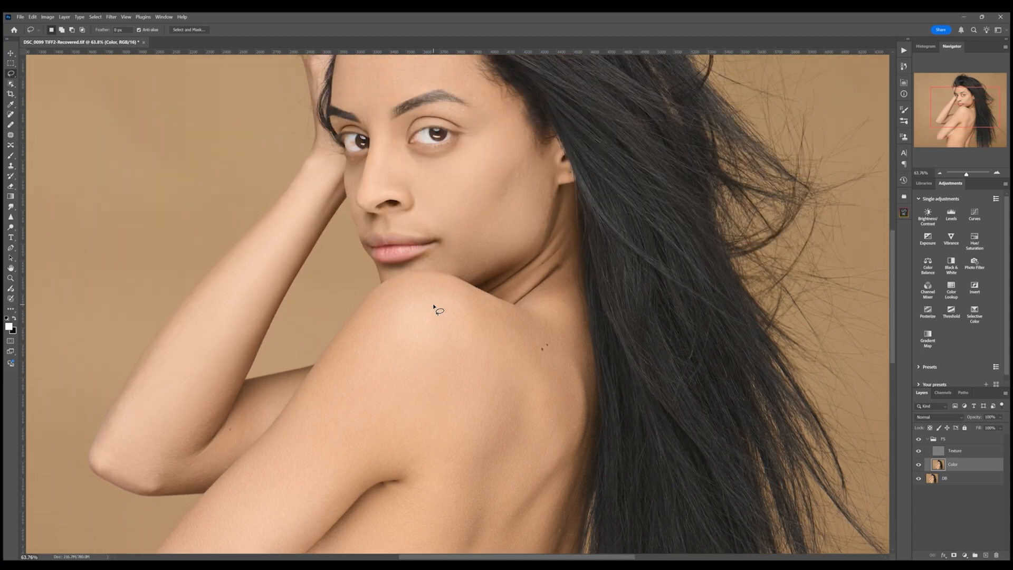
{"action": "key", "text": "ctrl+minus"}
{"action": "key", "text": "ctrl+0"}
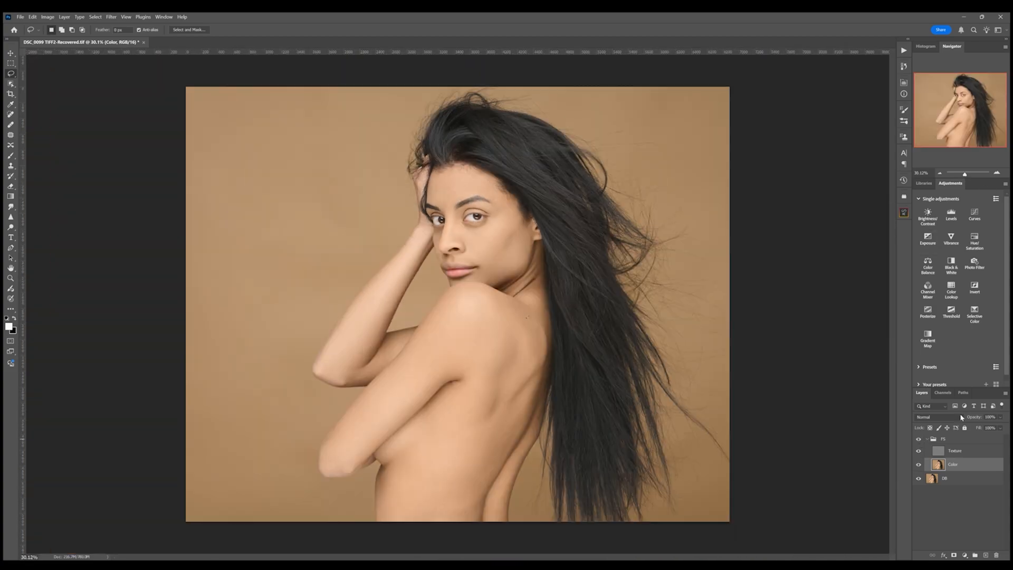
- Create Layer 1 above the Color layer
{"action": "key", "text": "ctrl+j"}
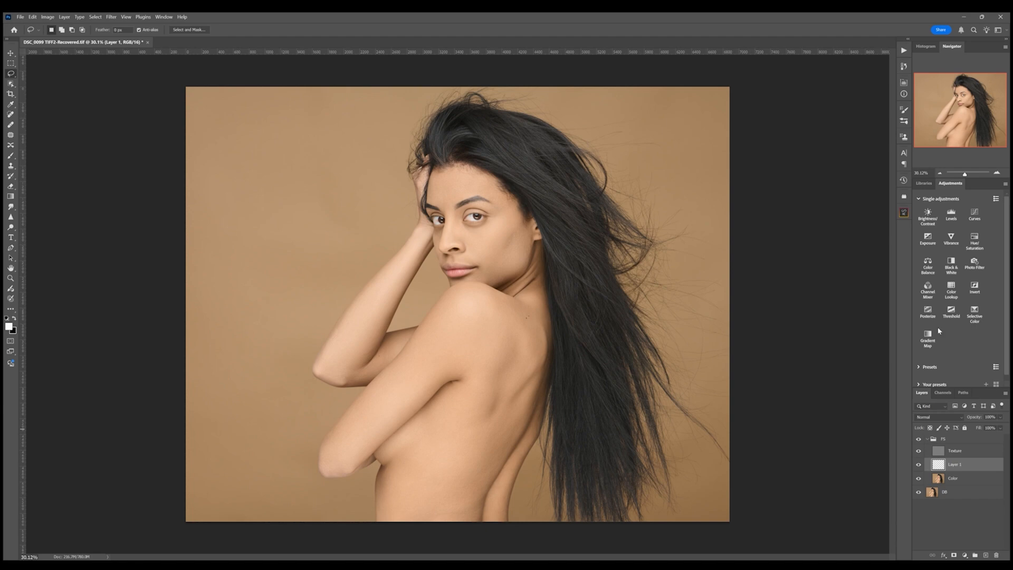
{"action": "left_click_drag", "start_coordinate": [966, 174], "coordinate": [969, 174]}
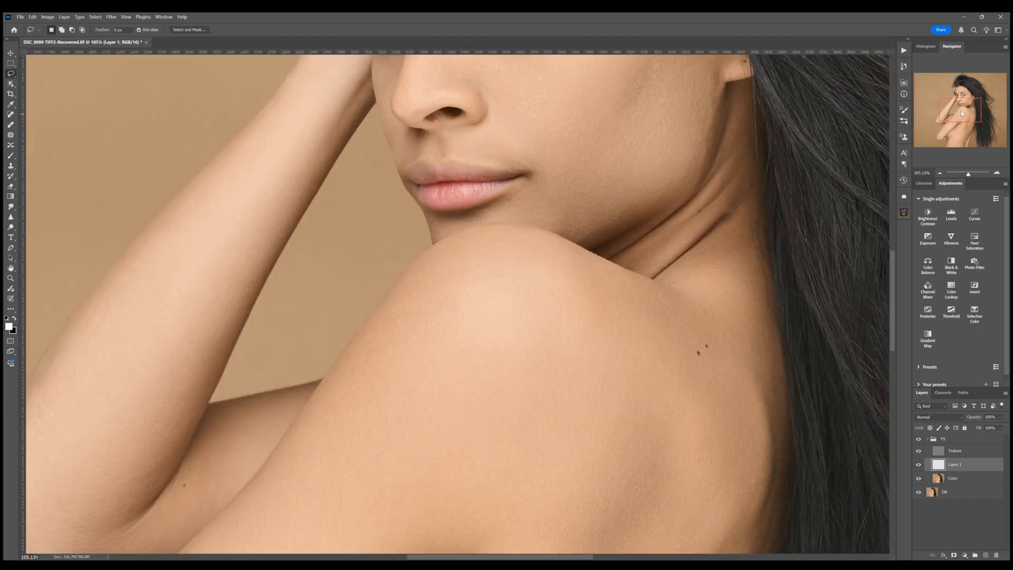
{"action": "left_click_drag", "start_coordinate": [961, 108], "coordinate": [971, 100]}
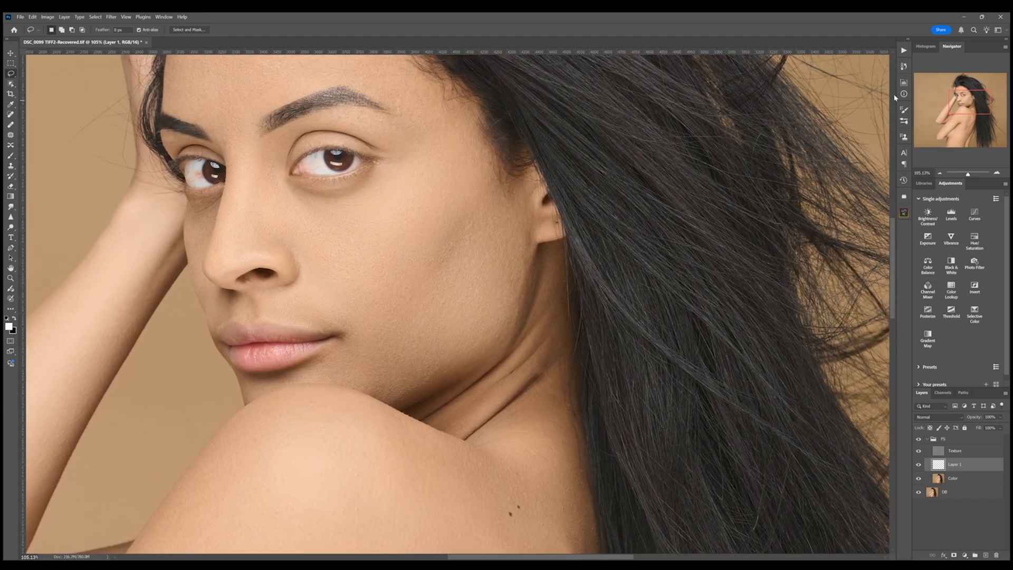
- Sample a cheek skin tone with the Eyedropper and switch to a smaller Brush for painting on Layer 1
{"action": "left_click", "coordinate": [10, 105]}
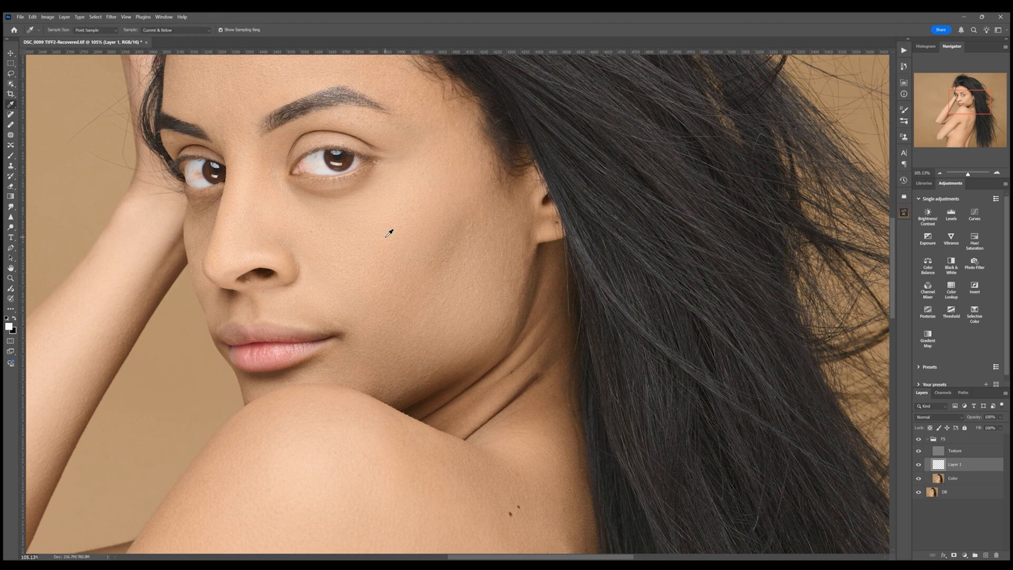
{"action": "left_click", "coordinate": [11, 156]}
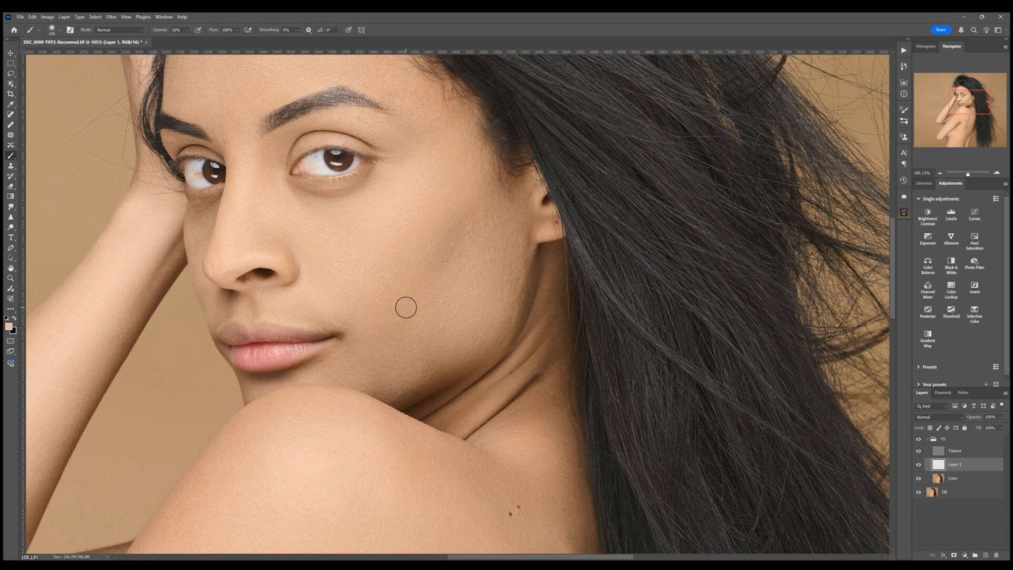
{"action": "key", "text": "bracketleft"}
{"action": "key", "text": "bracketleft"}
{"action": "key", "text": "bracketleft"}
{"action": "key", "text": "bracketleft"}
{"action": "key", "text": "bracketleft"}
{"action": "key", "text": "bracketleft"}
{"action": "key", "text": "bracketleft"}
{"action": "key", "text": "bracketleft"}
{"action": "left_click_drag", "start_coordinate": [968, 175], "coordinate": [967, 175]}
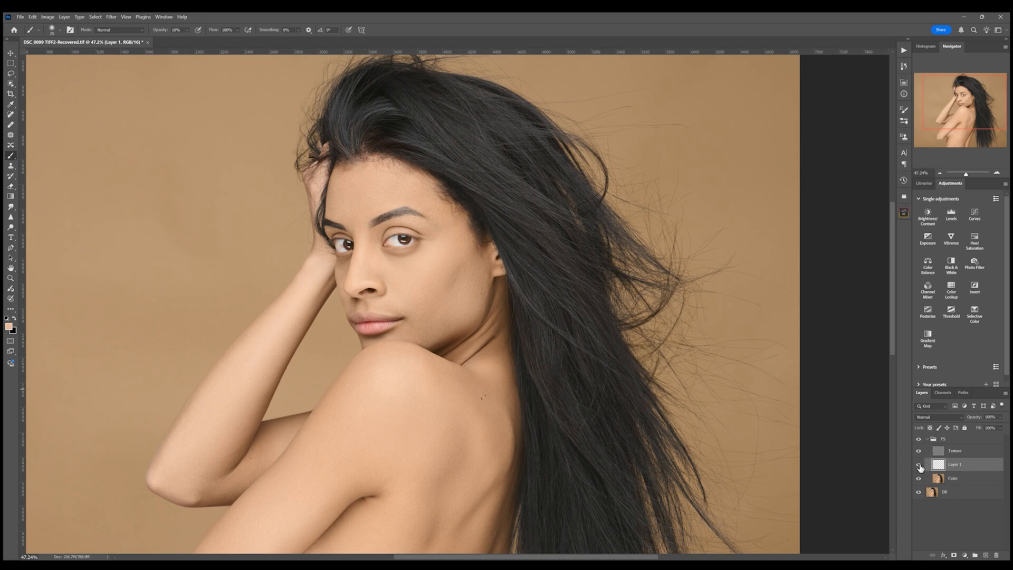
- Toggle Layer 1's visibility to compare the painted skin tone against the skin beneath
{"action": "left_click", "coordinate": [918, 465]}
{"action": "left_click", "coordinate": [919, 466]}
{"action": "left_click", "coordinate": [919, 465]}
{"action": "left_click", "coordinate": [919, 465]}
{"action": "left_click", "coordinate": [919, 465]}
{"action": "left_click", "coordinate": [919, 466]}
- Resample a cheek skin tone with the Eyedropper and return to the Brush at a larger size
{"action": "key", "text": "i"}
{"action": "left_click", "coordinate": [464, 296]}
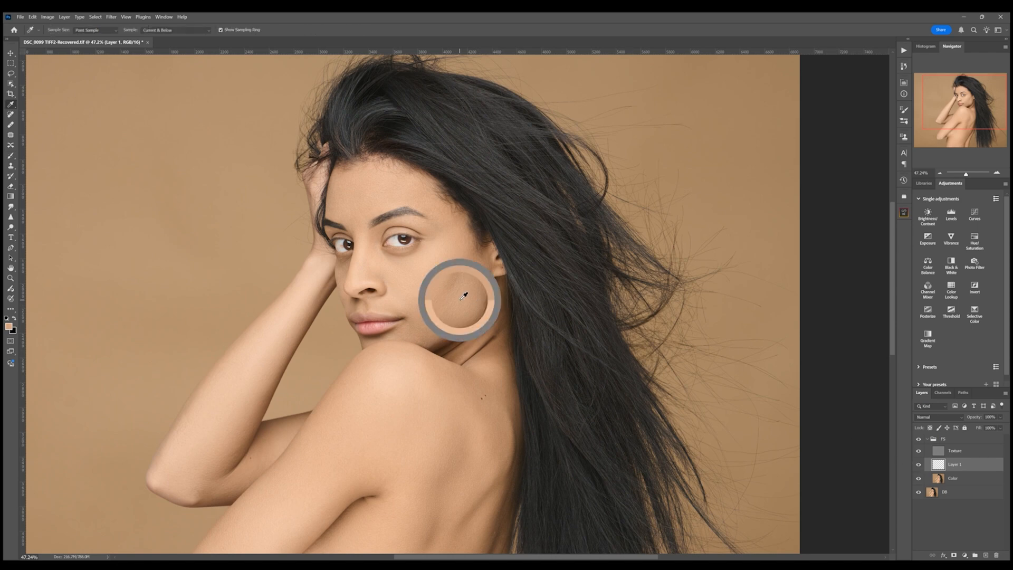
{"action": "left_click", "coordinate": [459, 297]}
{"action": "key", "text": "b"}
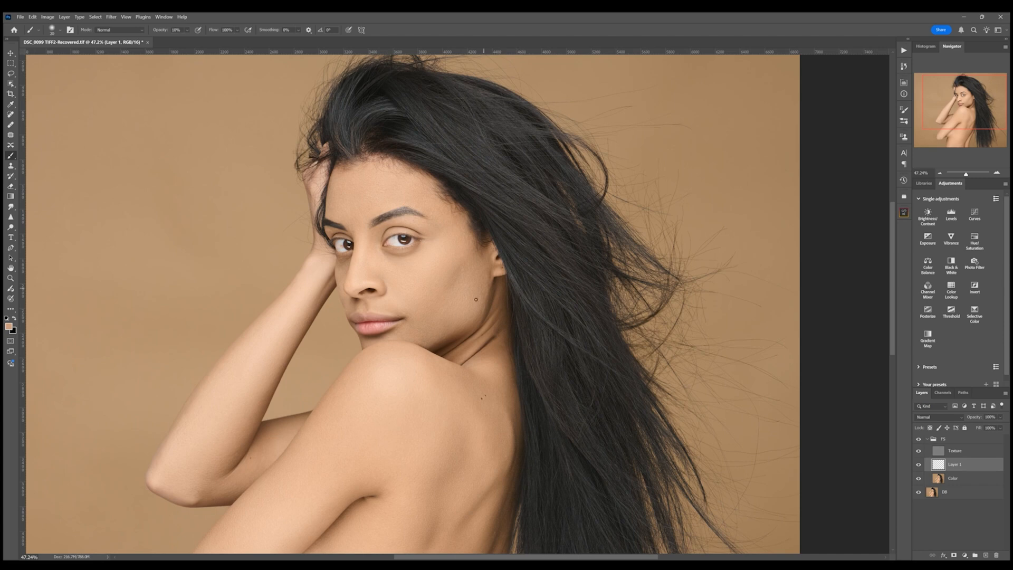
{"action": "key", "text": "bracketright"}
{"action": "key", "text": "bracketright"}
{"action": "key", "text": "bracketright"}
{"action": "key", "text": "bracketright"}
- Toggle the FS group's and Layer 1's visibility to compare the retouched skin with the original
{"action": "left_click", "coordinate": [928, 439]}
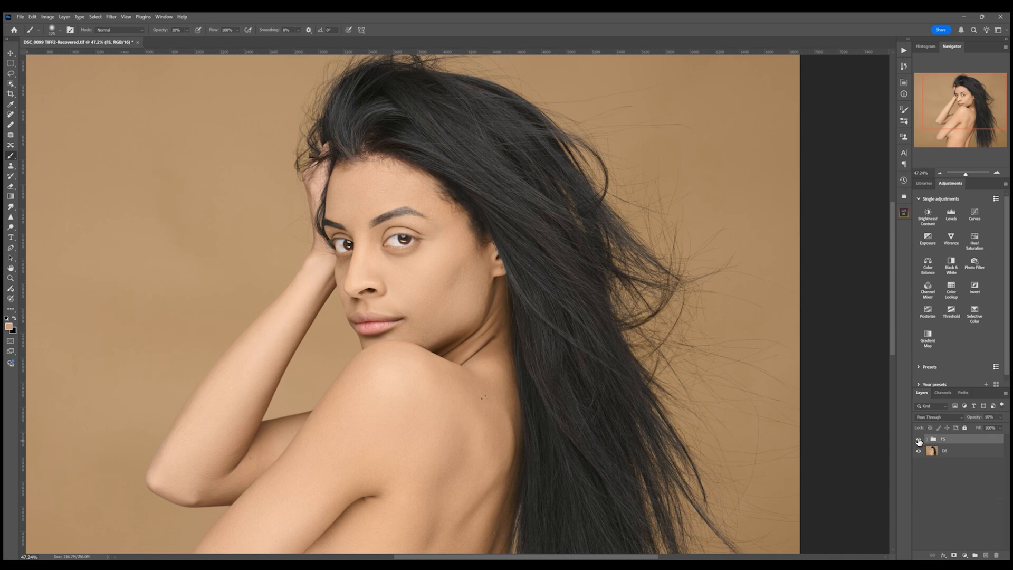
{"action": "left_click", "coordinate": [919, 440]}
{"action": "left_click", "coordinate": [918, 441]}
{"action": "left_click", "coordinate": [919, 441]}
{"action": "left_click", "coordinate": [919, 440]}
{"action": "left_click", "coordinate": [927, 439]}
{"action": "left_click", "coordinate": [939, 464]}
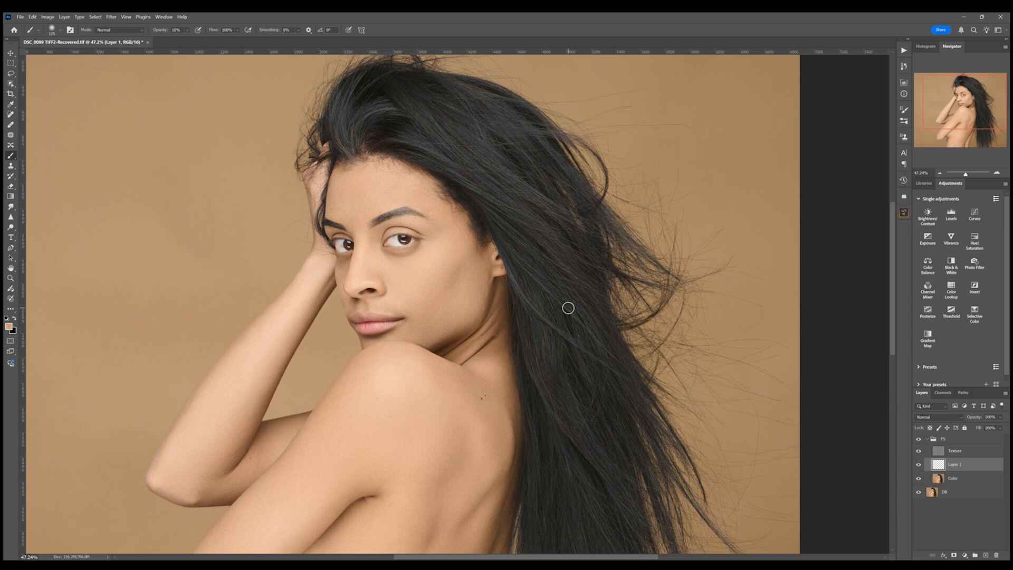
{"action": "key", "text": "bracketleft"}
{"action": "left_click", "coordinate": [919, 464]}
{"action": "left_click", "coordinate": [918, 464]}
{"action": "left_click", "coordinate": [919, 464]}
{"action": "left_click", "coordinate": [918, 464]}
- Merge Layer 1 together with the Color layer into one layer
{"action": "left_click", "coordinate": [927, 438]}
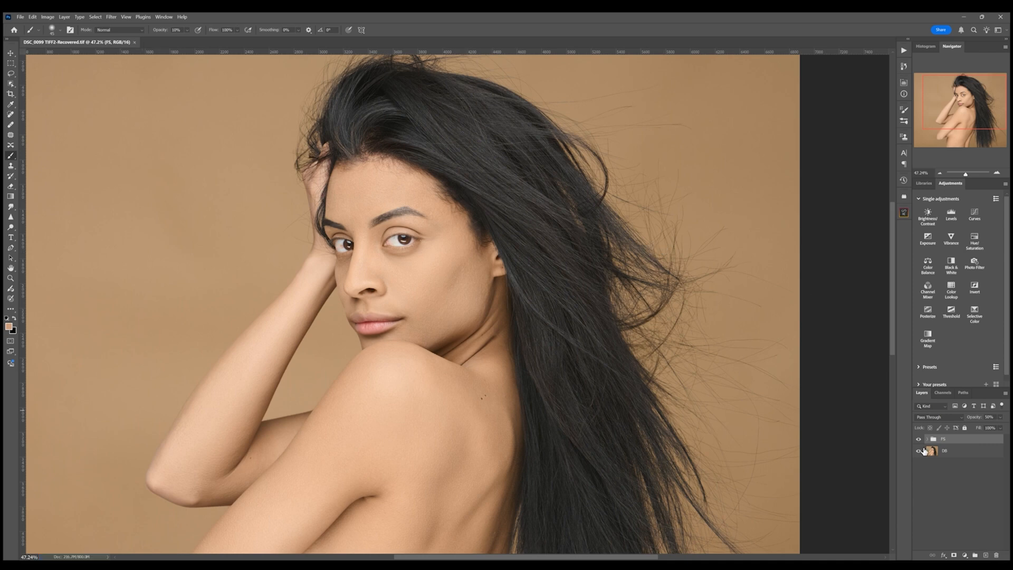
{"action": "left_click", "coordinate": [928, 439]}
{"action": "left_click", "coordinate": [960, 467]}
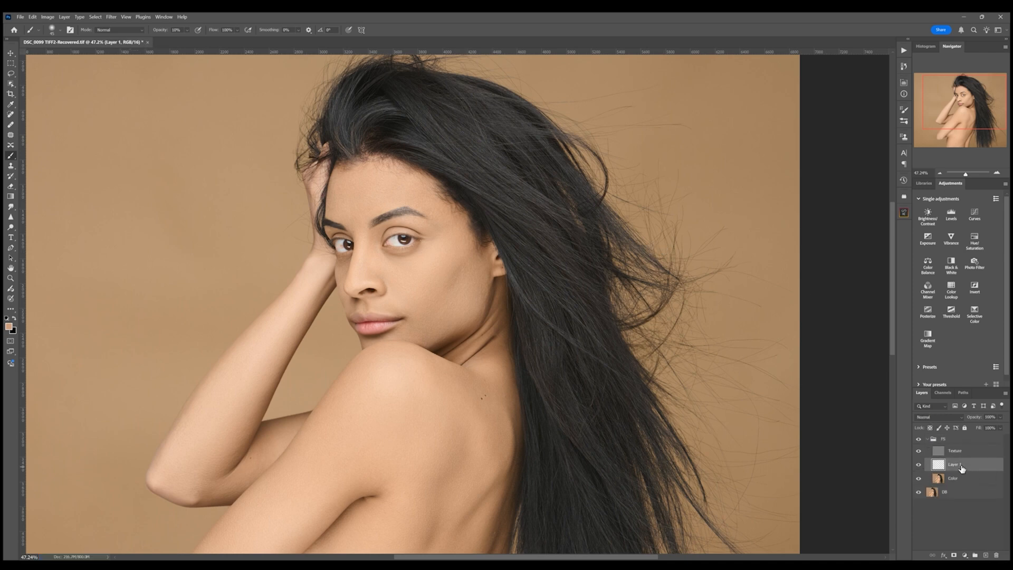
{"action": "left_click", "coordinate": [974, 480], "text": "shift"}
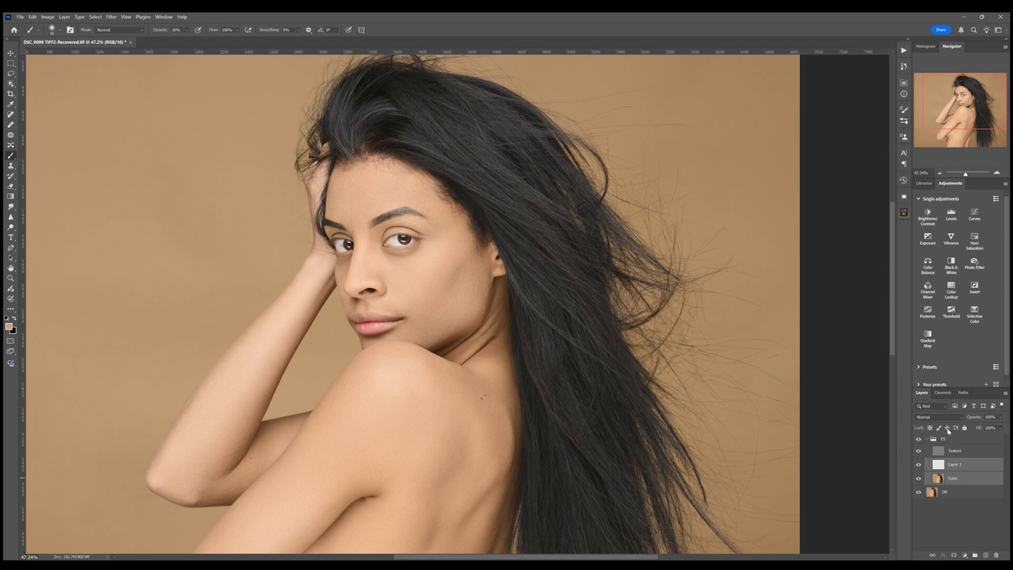
{"action": "key", "text": "ctrl+e"}
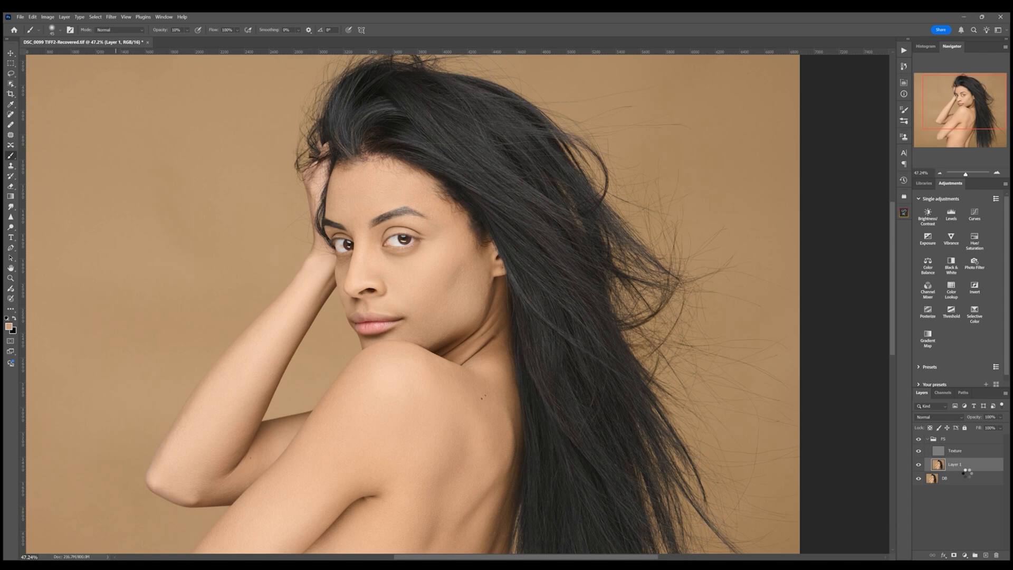
- Duplicate the merged skin layer and give the copy a black hide-all layer mask
{"action": "key", "text": "ctrl+j"}
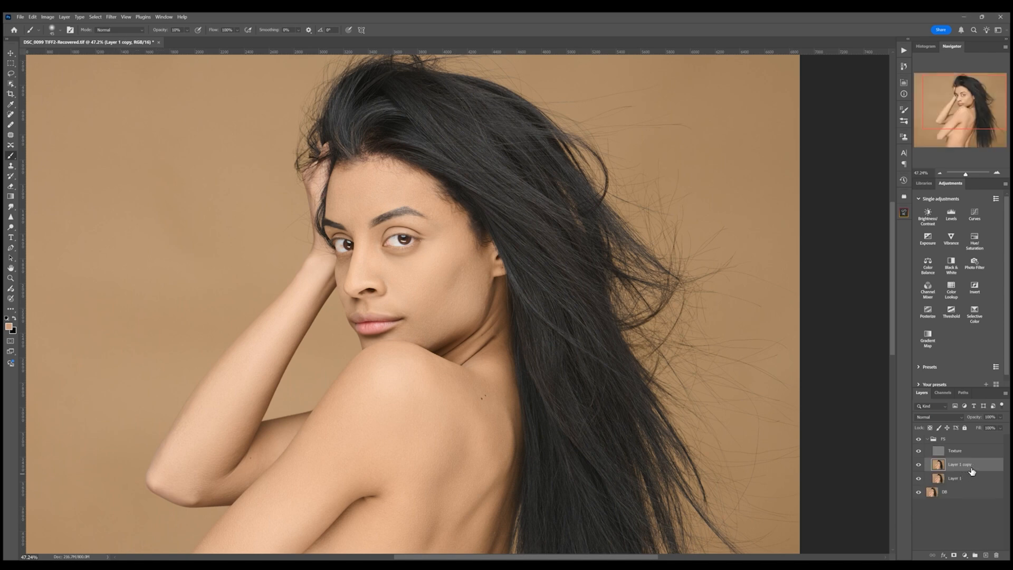
{"action": "left_click", "coordinate": [955, 556], "text": "alt"}
- Set brush opacity to 100% and paint white on the mask to reveal the smoothed cheeks and forehead
{"action": "left_click_drag", "start_coordinate": [968, 175], "coordinate": [969, 175]}
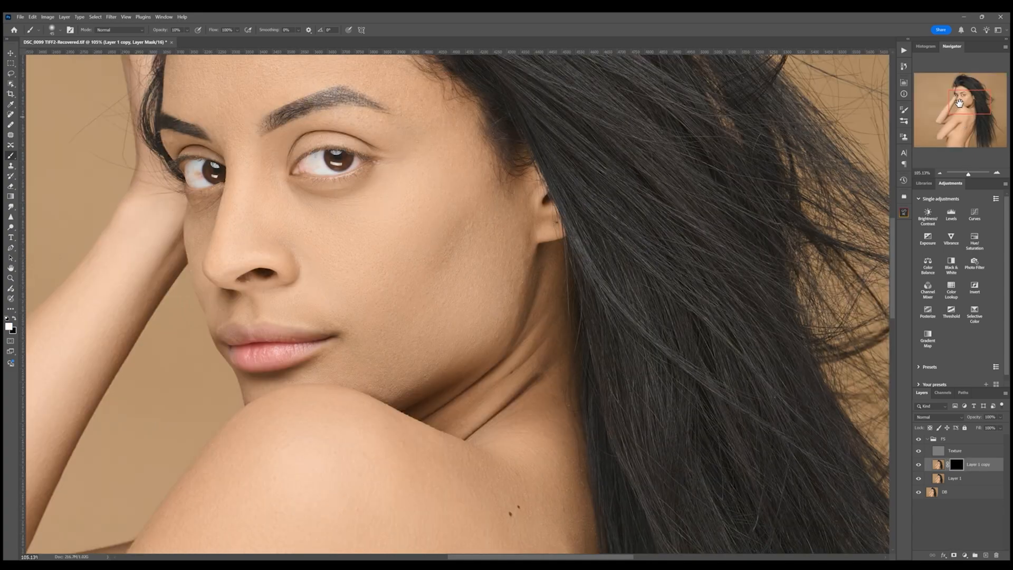
{"action": "left_click_drag", "start_coordinate": [960, 103], "coordinate": [953, 97]}
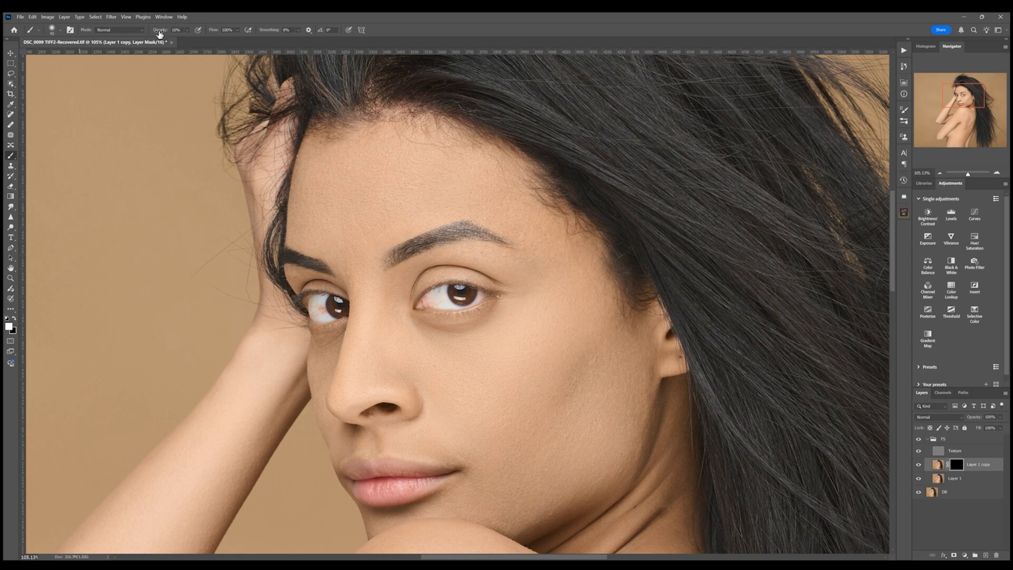
{"action": "left_click_drag", "start_coordinate": [159, 34], "coordinate": [253, 42]}
{"action": "key", "text": "bracketright"}
{"action": "key", "text": "bracketright"}
{"action": "key", "text": "bracketright"}
{"action": "mouse_move", "coordinate": [398, 188]}
{"action": "left_mouse_down"}
{"action": "mouse_move", "coordinate": [421, 183]}
{"action": "mouse_move", "coordinate": [399, 197]}
{"action": "left_mouse_up"}
{"action": "left_click_drag", "start_coordinate": [559, 280], "coordinate": [547, 185]}
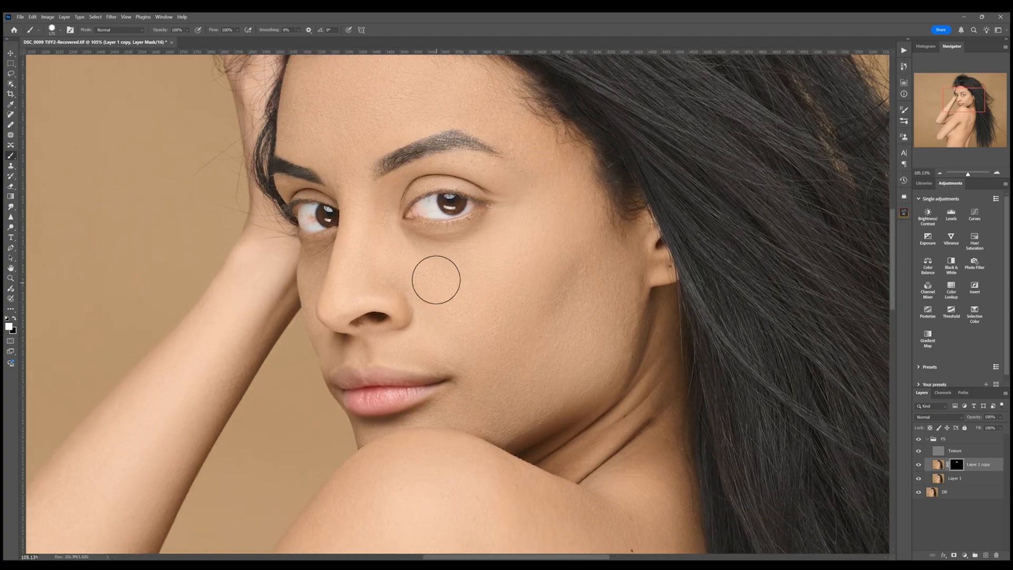
{"action": "key", "text": "bracketleft"}
{"action": "key", "text": "bracketleft"}
{"action": "key", "text": "bracketleft"}
{"action": "key", "text": "bracketleft"}
{"action": "key", "text": "bracketleft"}
{"action": "mouse_move", "coordinate": [589, 217]}
{"action": "left_mouse_down"}
{"action": "mouse_move", "coordinate": [577, 166]}
{"action": "mouse_move", "coordinate": [557, 177]}
{"action": "left_mouse_up"}
{"action": "left_click_drag", "start_coordinate": [566, 249], "coordinate": [568, 300]}
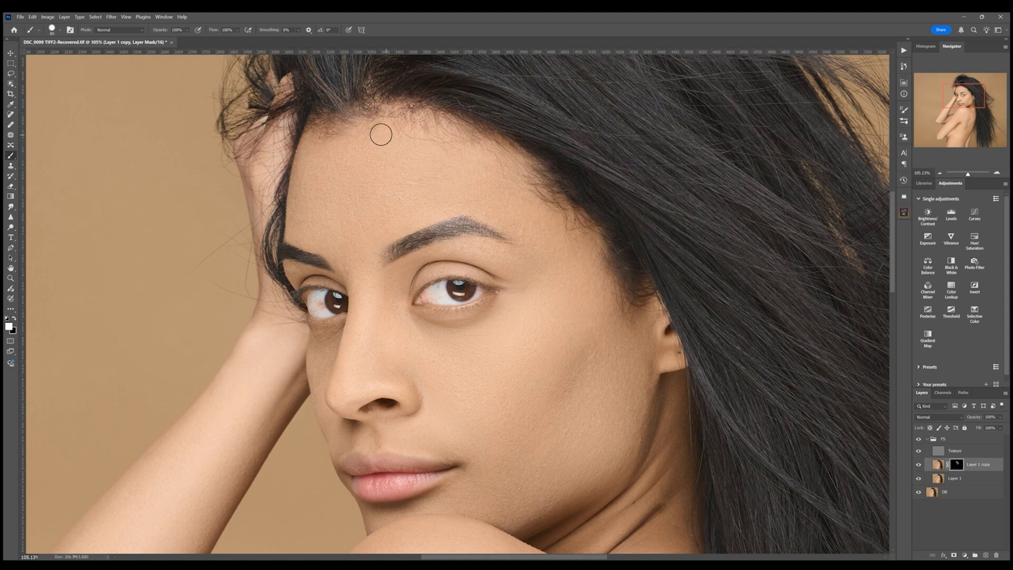
{"action": "left_click_drag", "start_coordinate": [501, 268], "coordinate": [471, 146]}
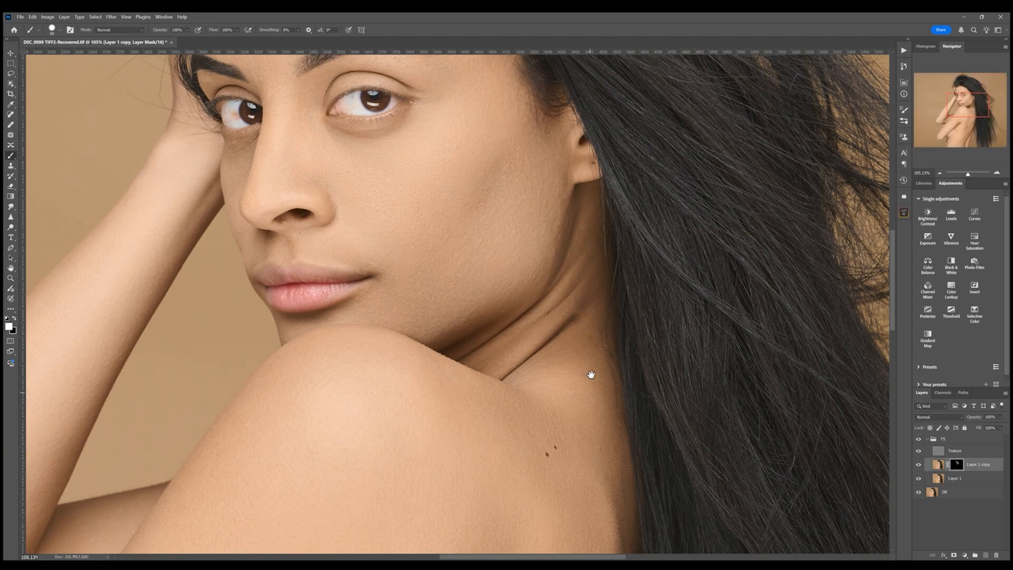
- Paint white on the mask with a larger brush across the shoulder, back, side of the torso and arm
{"action": "left_click_drag", "start_coordinate": [575, 336], "coordinate": [561, 215]}
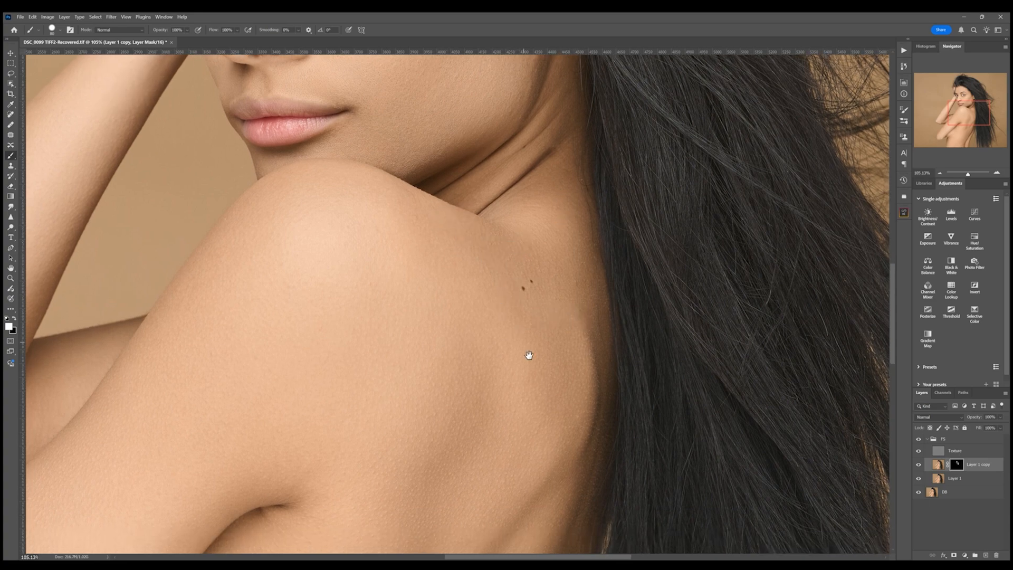
{"action": "left_click_drag", "start_coordinate": [529, 355], "coordinate": [577, 215]}
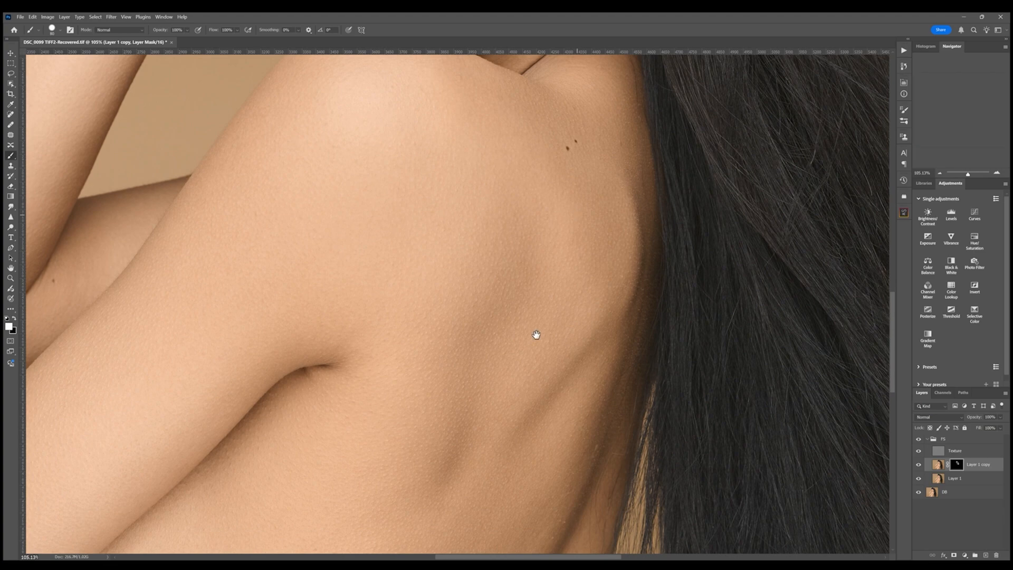
{"action": "mouse_move", "coordinate": [536, 334]}
{"action": "left_mouse_down"}
{"action": "mouse_move", "coordinate": [507, 210]}
{"action": "mouse_move", "coordinate": [524, 82]}
{"action": "left_mouse_up"}
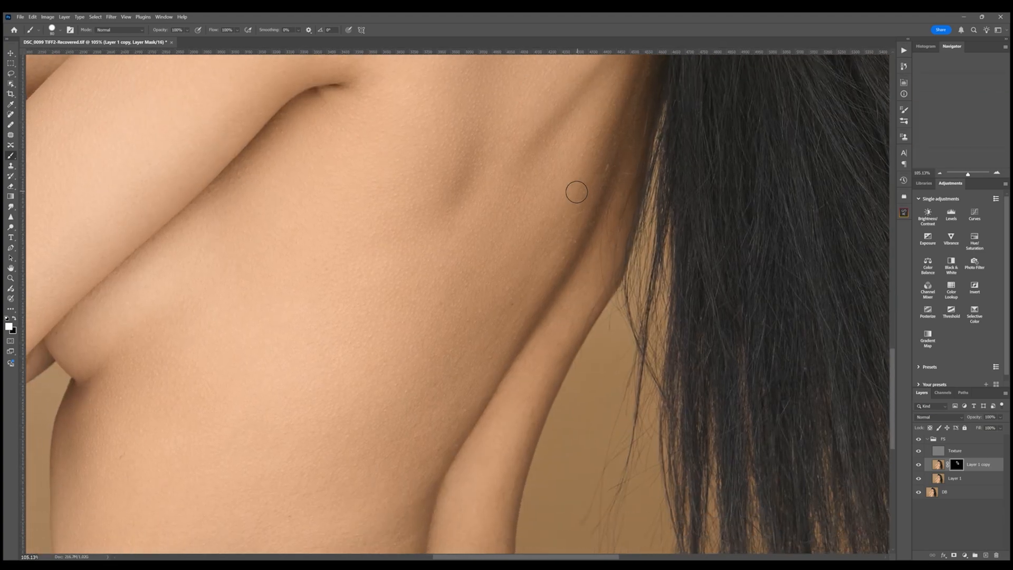
{"action": "key", "text": "bracketright"}
{"action": "key", "text": "bracketright"}
{"action": "key", "text": "bracketright"}
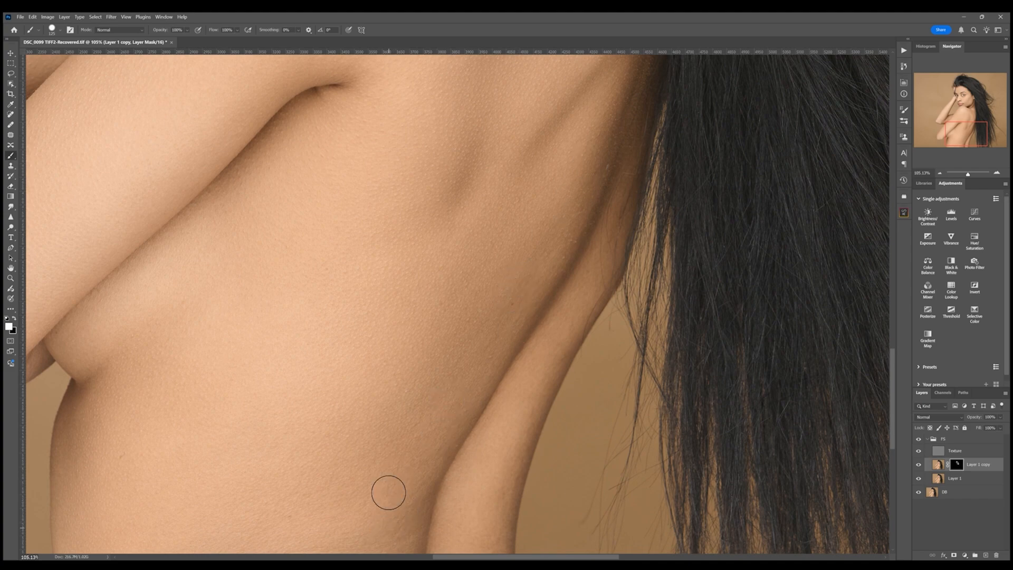
{"action": "left_click_drag", "start_coordinate": [430, 341], "coordinate": [434, 267]}
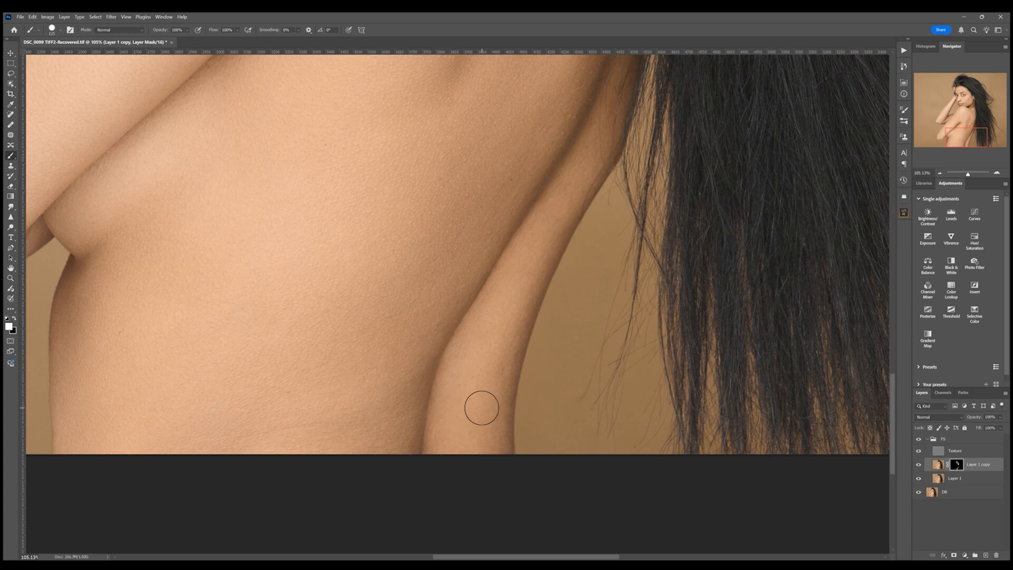
{"action": "left_click_drag", "start_coordinate": [479, 403], "coordinate": [466, 414]}
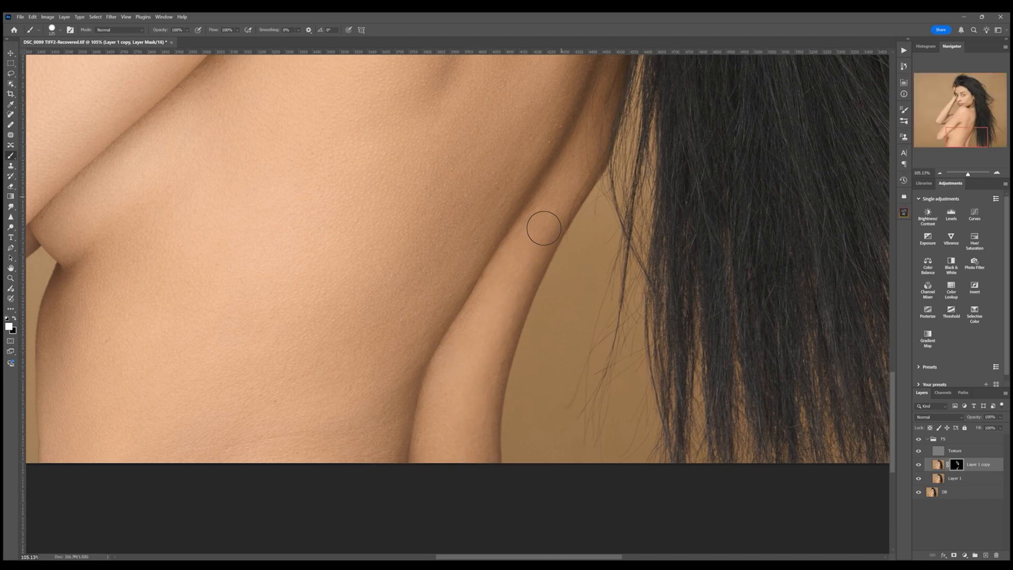
{"action": "left_click_drag", "start_coordinate": [382, 283], "coordinate": [593, 253]}
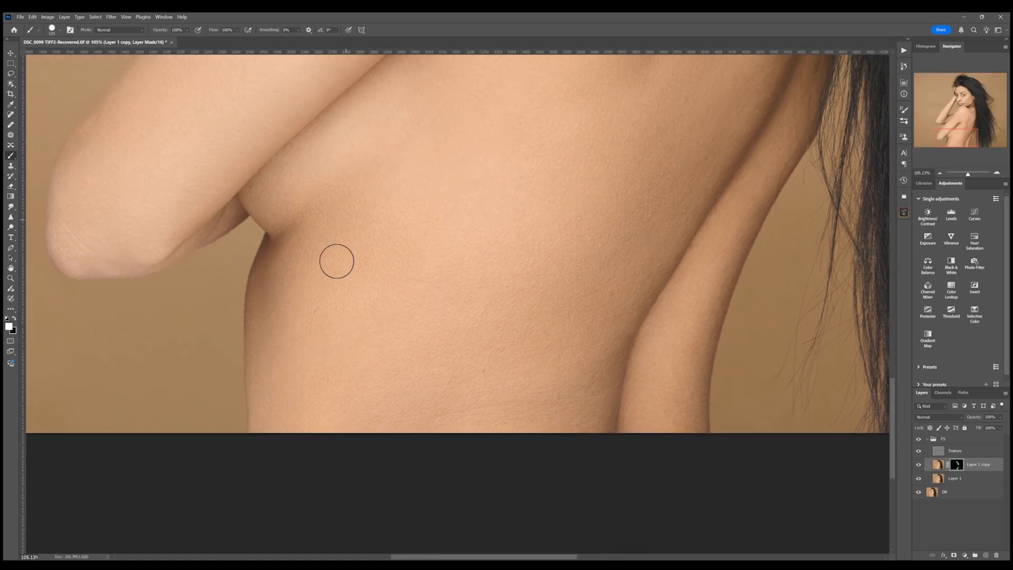
{"action": "left_click_drag", "start_coordinate": [413, 233], "coordinate": [466, 285]}
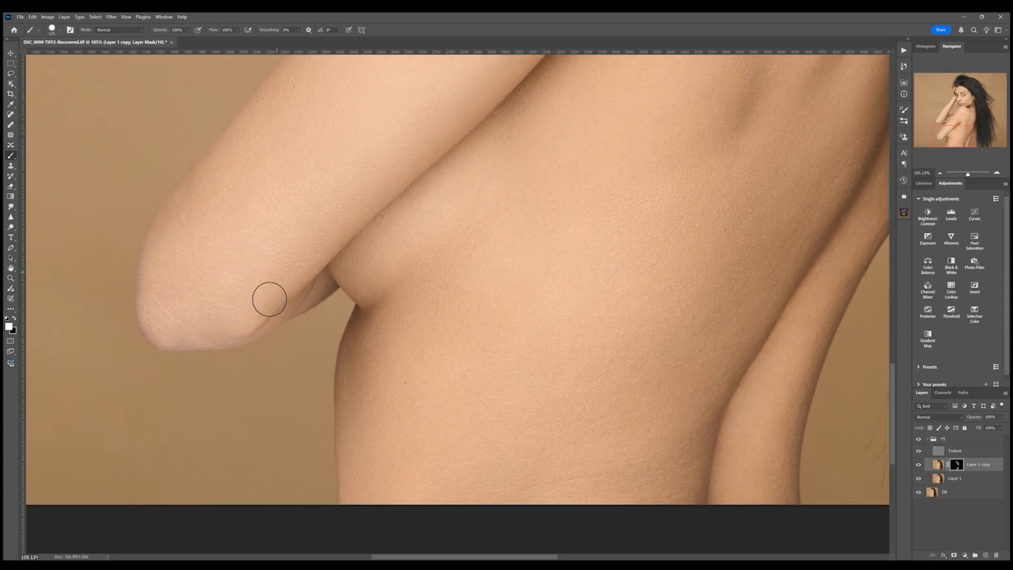
{"action": "mouse_move", "coordinate": [470, 137]}
{"action": "left_mouse_down"}
{"action": "mouse_move", "coordinate": [410, 263]}
{"action": "mouse_move", "coordinate": [391, 365]}
{"action": "mouse_move", "coordinate": [460, 443]}
{"action": "left_mouse_up"}
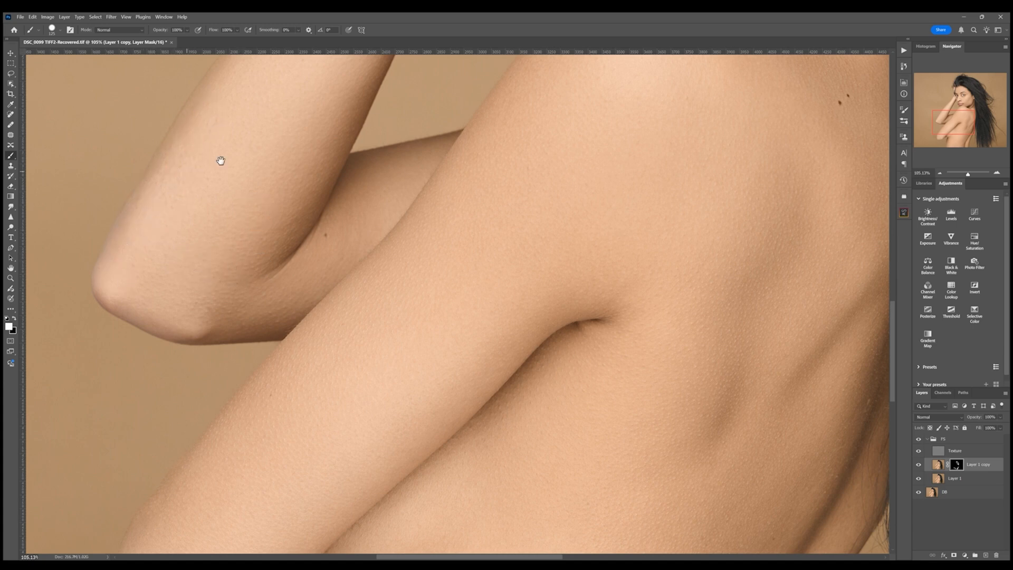
{"action": "left_click_drag", "start_coordinate": [405, 215], "coordinate": [375, 346]}
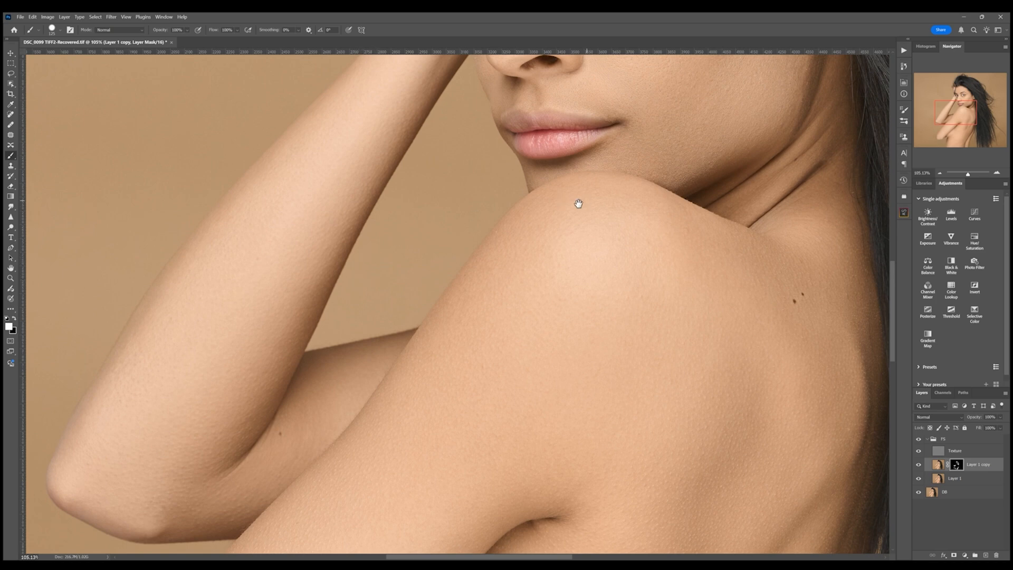
{"action": "mouse_move", "coordinate": [579, 204]}
{"action": "left_mouse_down"}
{"action": "mouse_move", "coordinate": [523, 276]}
{"action": "mouse_move", "coordinate": [520, 371]}
{"action": "left_mouse_up"}
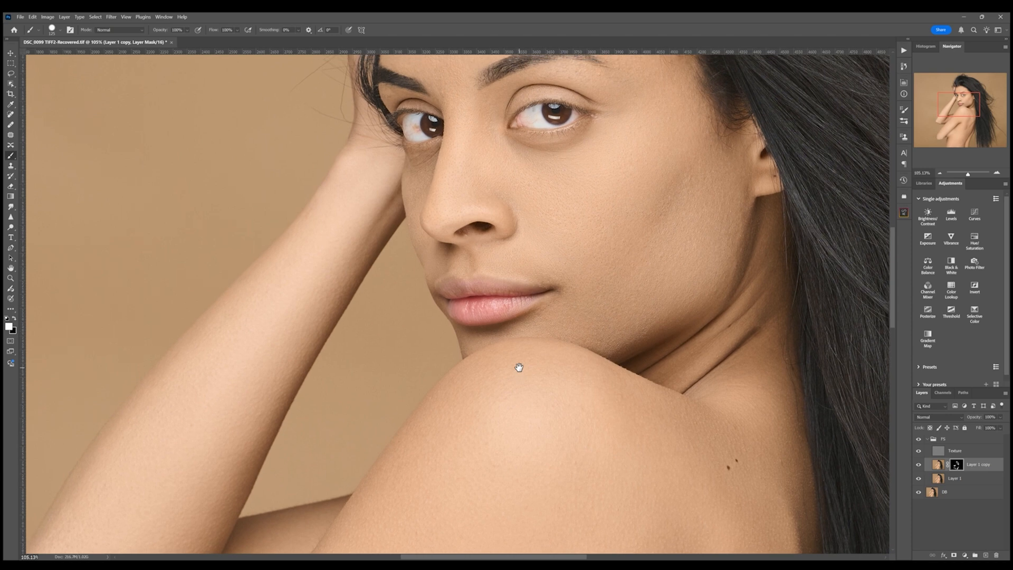
- With a smaller brush, paint the mask along the nose and the cheek beside the eye
{"action": "key", "text": "bracketleft"}
{"action": "key", "text": "bracketleft"}
{"action": "key", "text": "bracketleft"}
{"action": "key", "text": "bracketleft"}
{"action": "key", "text": "bracketleft"}
{"action": "key", "text": "bracketleft"}
{"action": "mouse_move", "coordinate": [468, 211]}
{"action": "left_mouse_down"}
{"action": "mouse_move", "coordinate": [427, 244]}
{"action": "mouse_move", "coordinate": [486, 301]}
{"action": "left_mouse_up"}
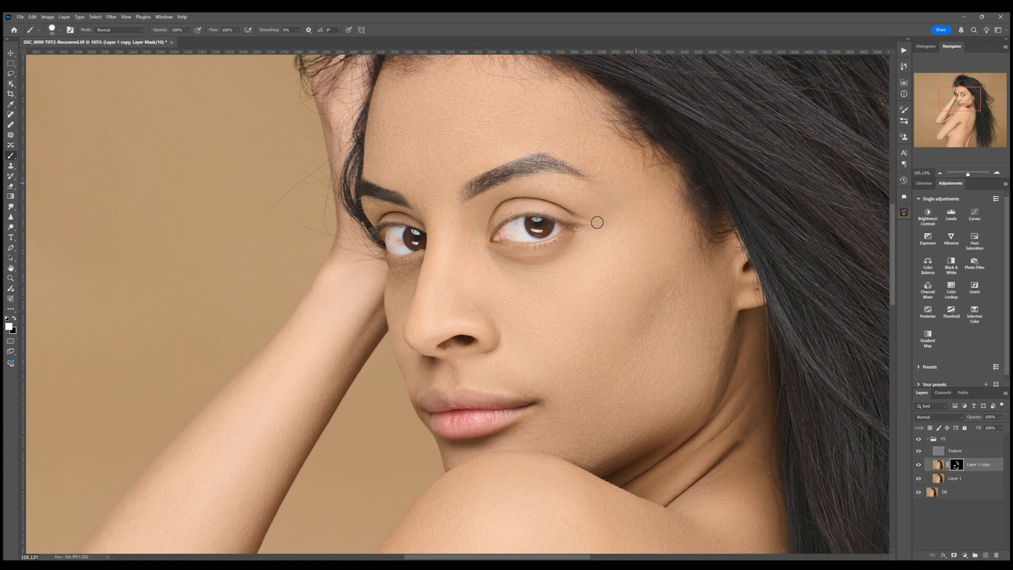
{"action": "left_click_drag", "start_coordinate": [577, 265], "coordinate": [536, 234]}
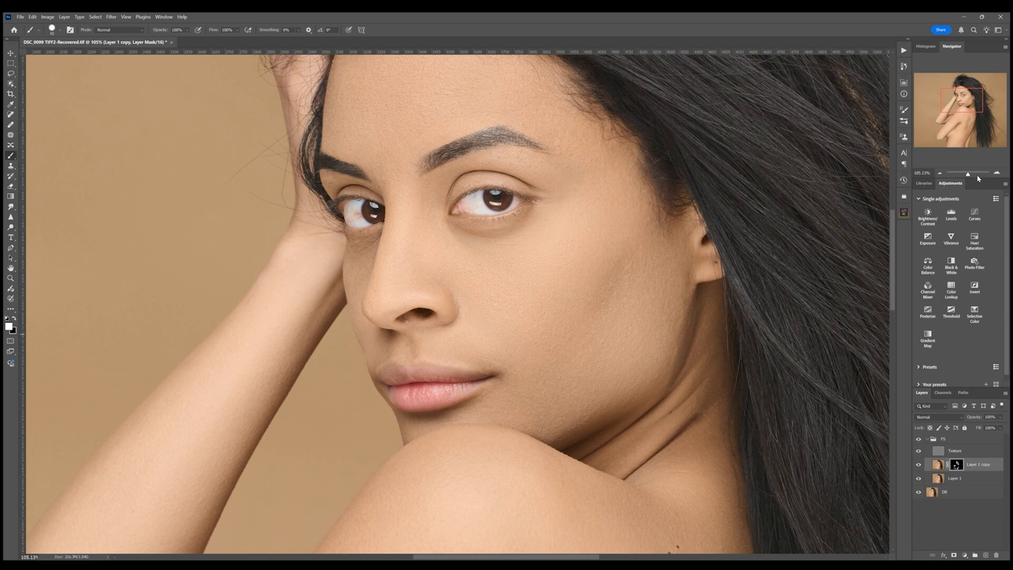
{"action": "left_click_drag", "start_coordinate": [968, 174], "coordinate": [966, 175]}
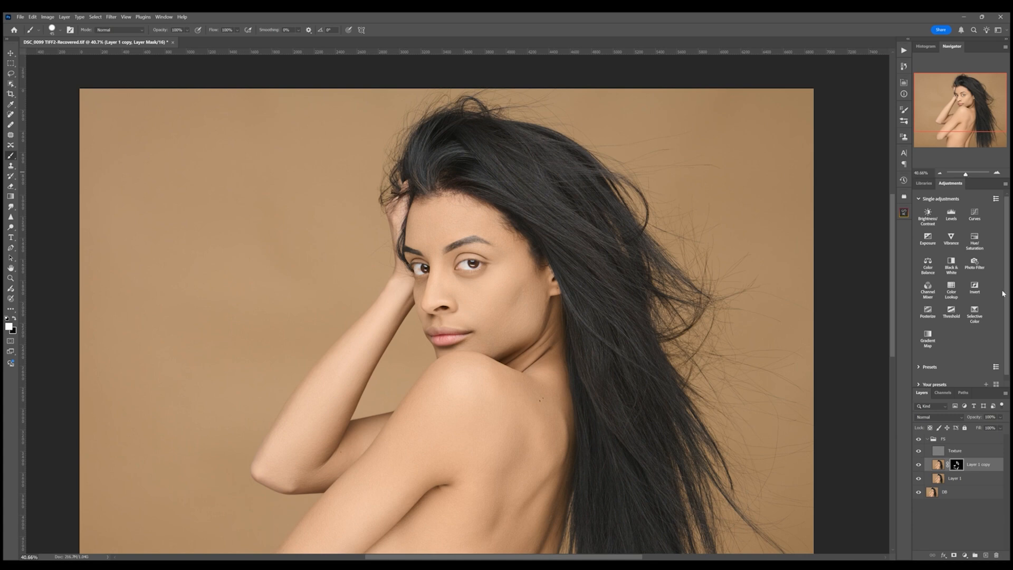
- Toggle the masked skin layer's visibility to compare before and after
{"action": "left_click", "coordinate": [919, 465]}
{"action": "left_click", "coordinate": [918, 465]}
{"action": "left_click", "coordinate": [919, 467]}
{"action": "left_click", "coordinate": [919, 466]}
- Create a new layer carrying a copy of the skin mask, and merge Layer 1 copy with Layer 1
{"action": "key", "text": "ctrl+shift+alt+n"}
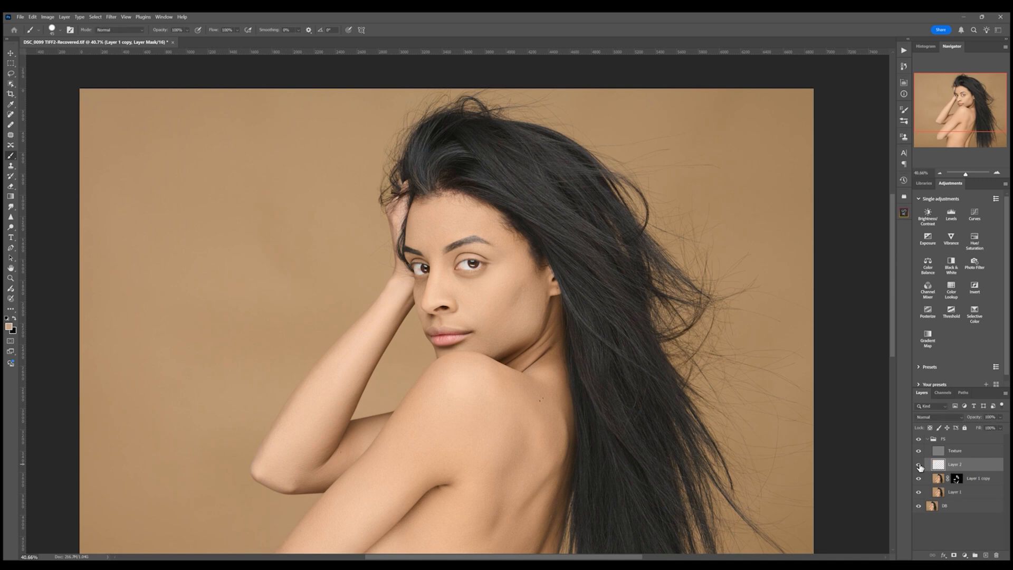
{"action": "left_click", "coordinate": [958, 480]}
{"action": "left_click_drag", "start_coordinate": [958, 480], "coordinate": [963, 467]}
{"action": "left_click", "coordinate": [968, 493], "text": "shift"}
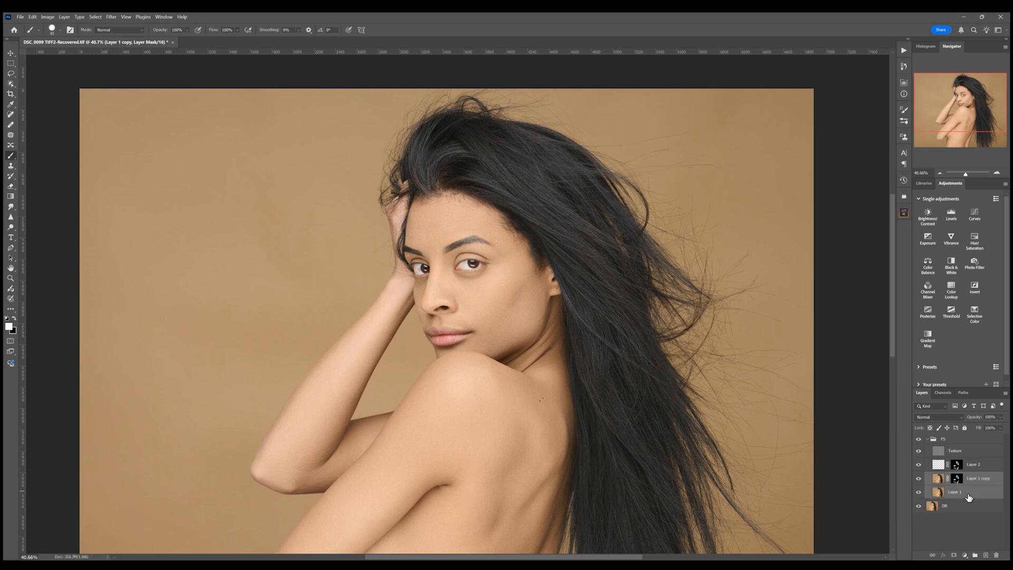
{"action": "key", "text": "ctrl+e"}
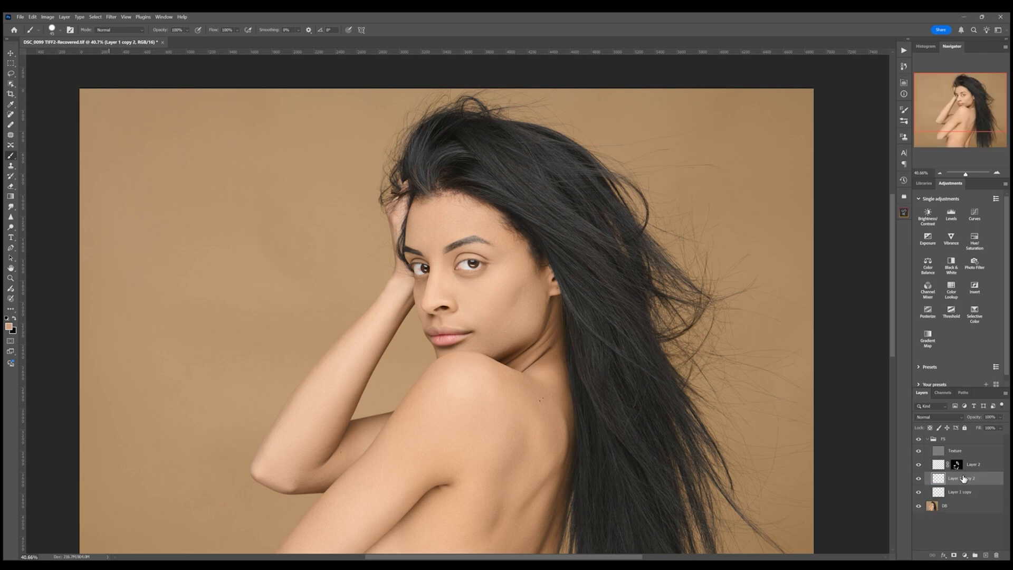
- Duplicate the merged skin layer, copy Layer 2's mask onto the duplicate, and merge it with the layer below
{"action": "key", "text": "ctrl+j"}
{"action": "left_click", "coordinate": [958, 468]}
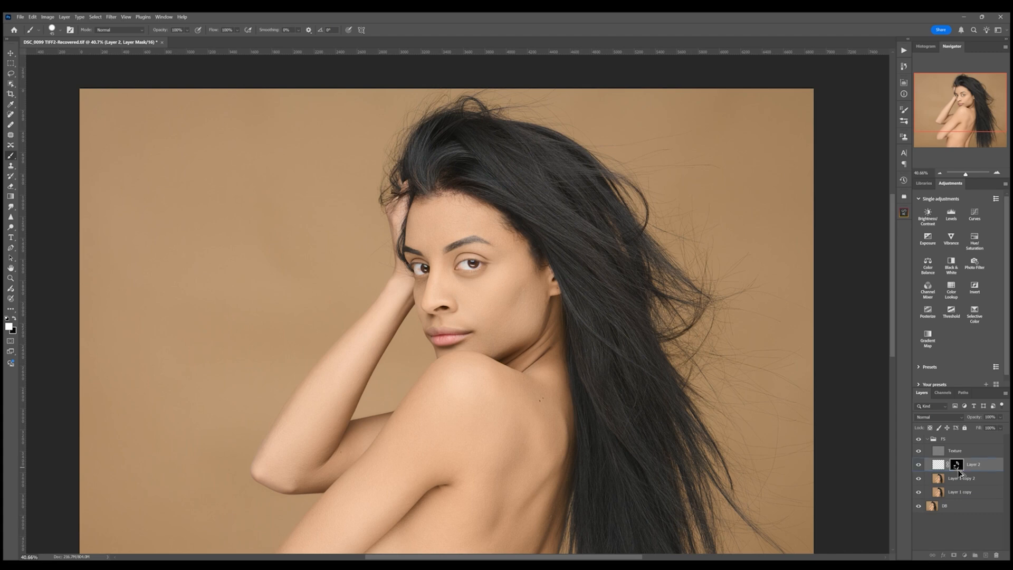
{"action": "left_click_drag", "start_coordinate": [959, 479], "coordinate": [980, 484]}
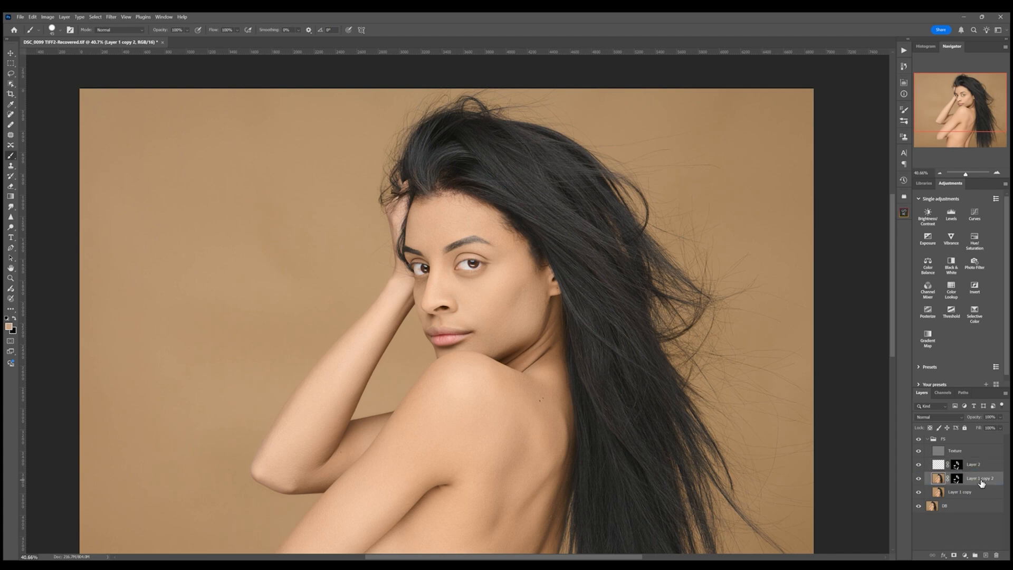
{"action": "left_click", "coordinate": [977, 493], "text": "shift"}
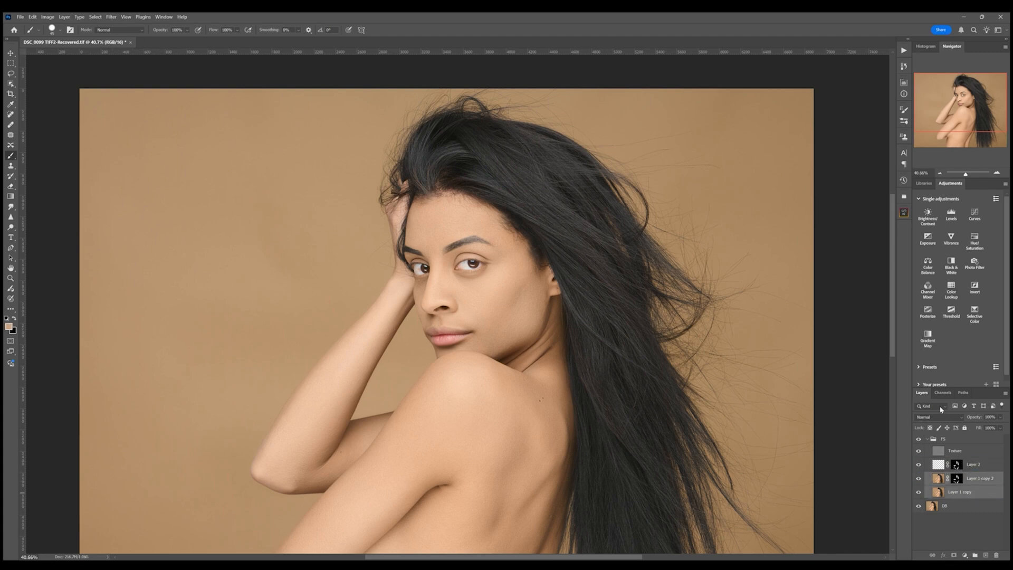
{"action": "key", "text": "ctrl+e"}
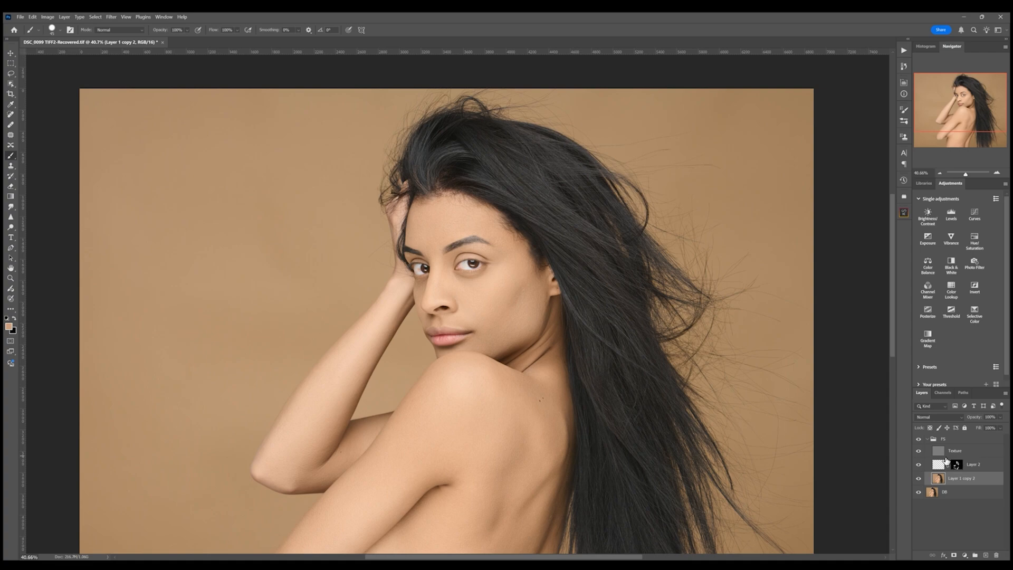
- Select the Texture layer, zoom in on the face, duplicate the layer and invert the copy
{"action": "left_click_drag", "start_coordinate": [938, 452], "coordinate": [938, 455]}
{"action": "left_click_drag", "start_coordinate": [965, 174], "coordinate": [969, 175]}
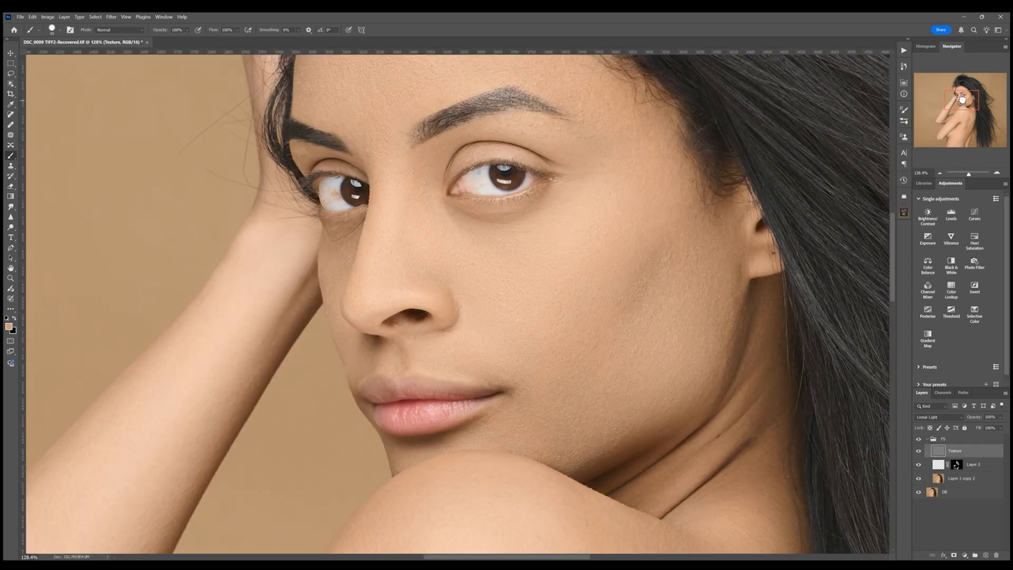
{"action": "left_click_drag", "start_coordinate": [963, 101], "coordinate": [963, 98]}
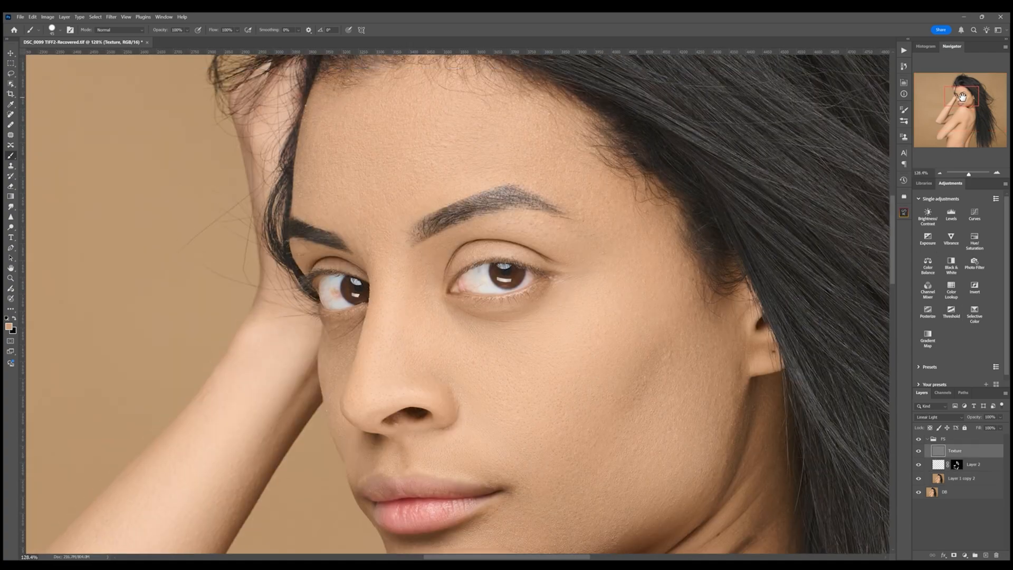
{"action": "key", "text": "ctrl+j"}
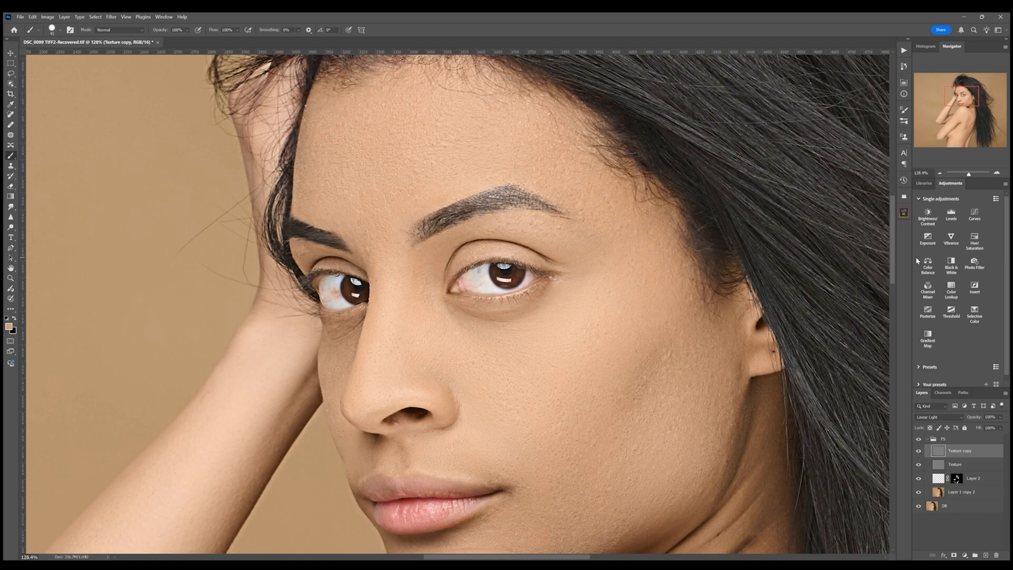
{"action": "key", "text": "ctrl+i"}
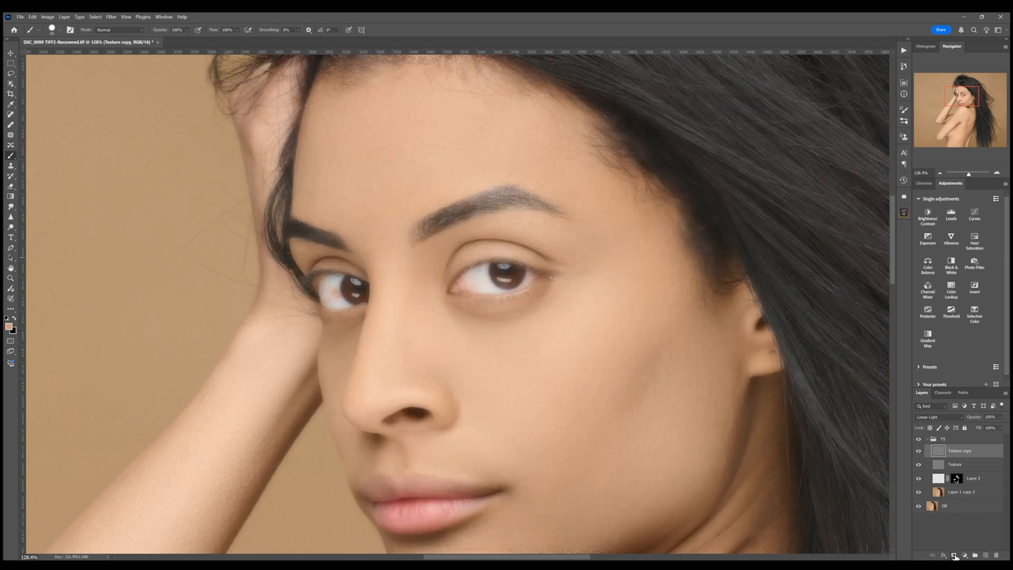
- Add a black mask to Texture copy and paint it at 10% opacity over the forehead, temples and cheeks
{"action": "left_click", "coordinate": [955, 556], "text": "alt"}
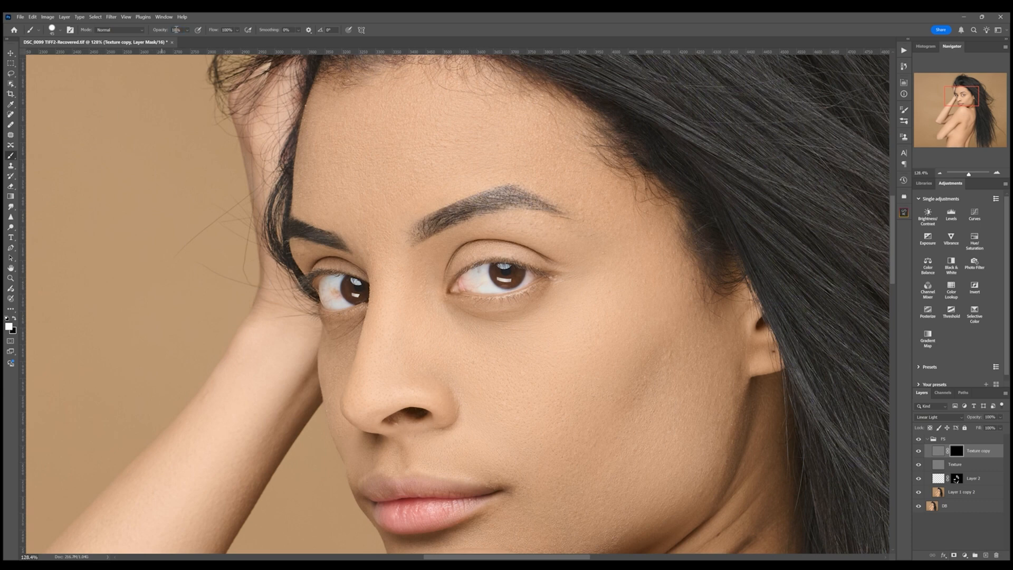
{"action": "left_click_drag", "start_coordinate": [531, 292], "coordinate": [532, 327]}
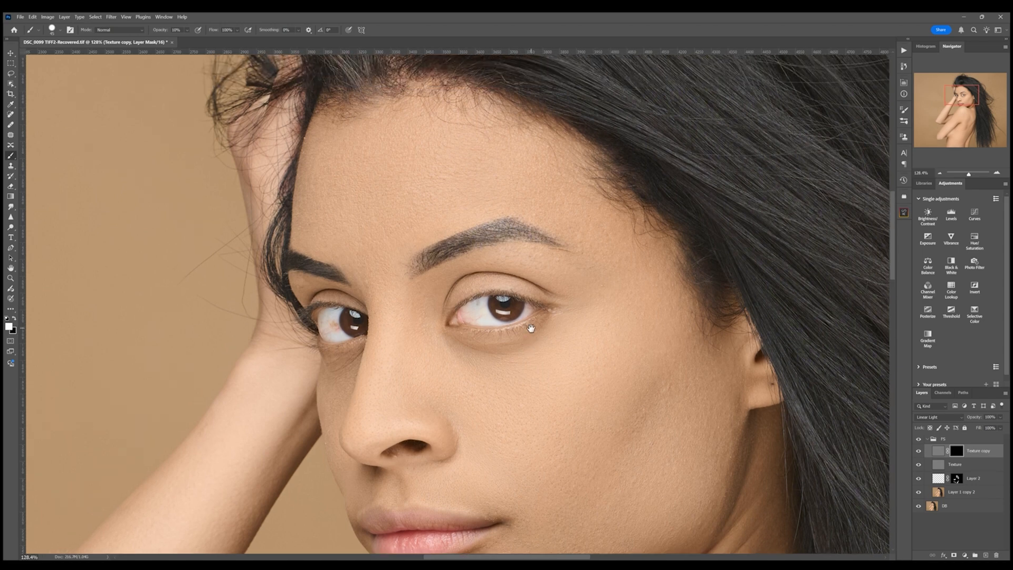
{"action": "key", "text": "bracketright"}
{"action": "key", "text": "bracketright"}
{"action": "key", "text": "bracketright"}
{"action": "key", "text": "bracketright"}
{"action": "key", "text": "bracketright"}
{"action": "key", "text": "bracketright"}
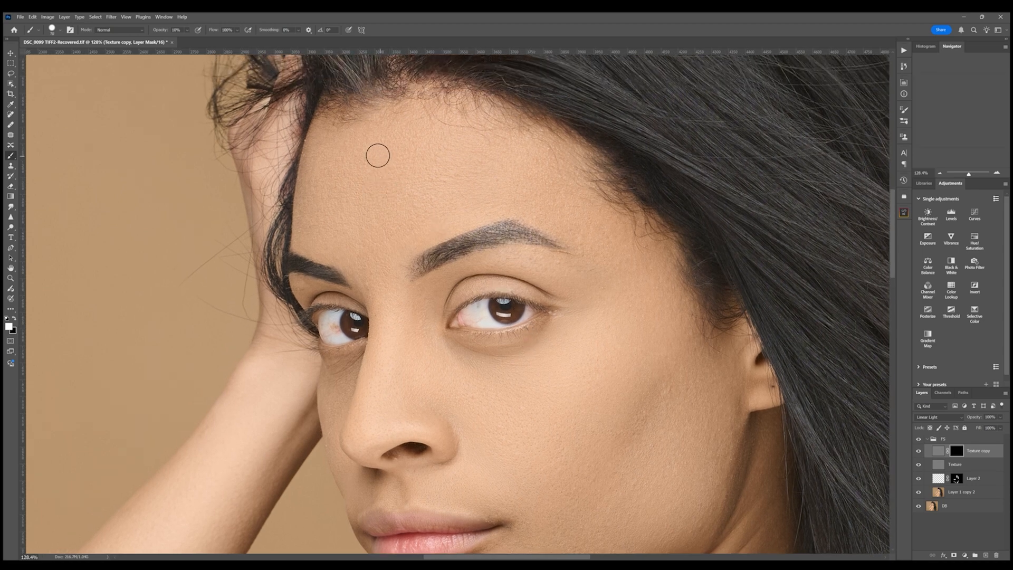
{"action": "mouse_move", "coordinate": [362, 163]}
{"action": "left_mouse_down"}
{"action": "mouse_move", "coordinate": [325, 138]}
{"action": "mouse_move", "coordinate": [311, 231]}
{"action": "mouse_move", "coordinate": [330, 247]}
{"action": "mouse_move", "coordinate": [342, 143]}
{"action": "mouse_move", "coordinate": [357, 191]}
{"action": "mouse_move", "coordinate": [384, 155]}
{"action": "mouse_move", "coordinate": [418, 211]}
{"action": "mouse_move", "coordinate": [452, 181]}
{"action": "mouse_move", "coordinate": [456, 195]}
{"action": "mouse_move", "coordinate": [440, 158]}
{"action": "left_mouse_up"}
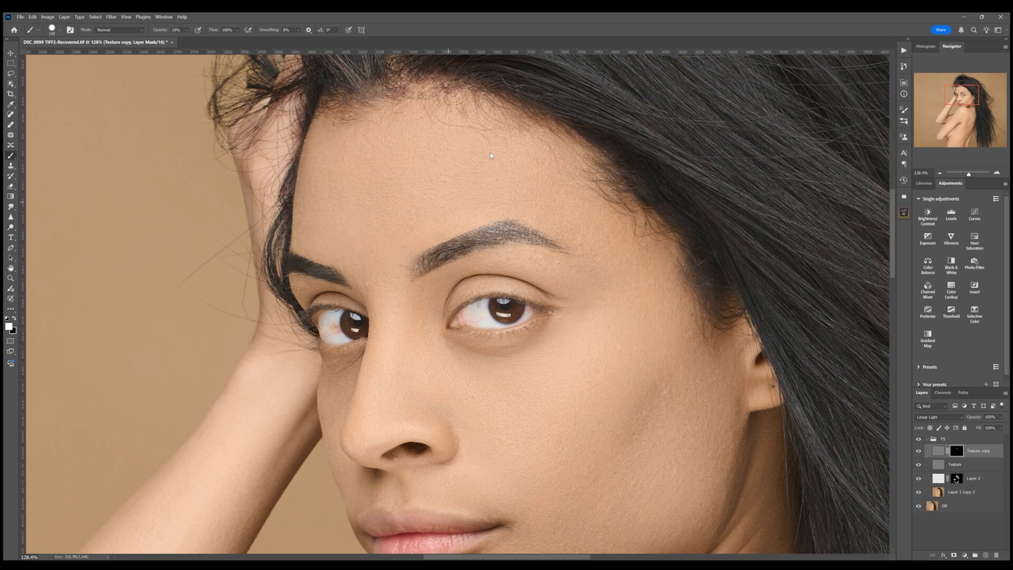
{"action": "mouse_move", "coordinate": [426, 188]}
{"action": "left_mouse_down"}
{"action": "mouse_move", "coordinate": [393, 166]}
{"action": "mouse_move", "coordinate": [329, 218]}
{"action": "left_mouse_up"}
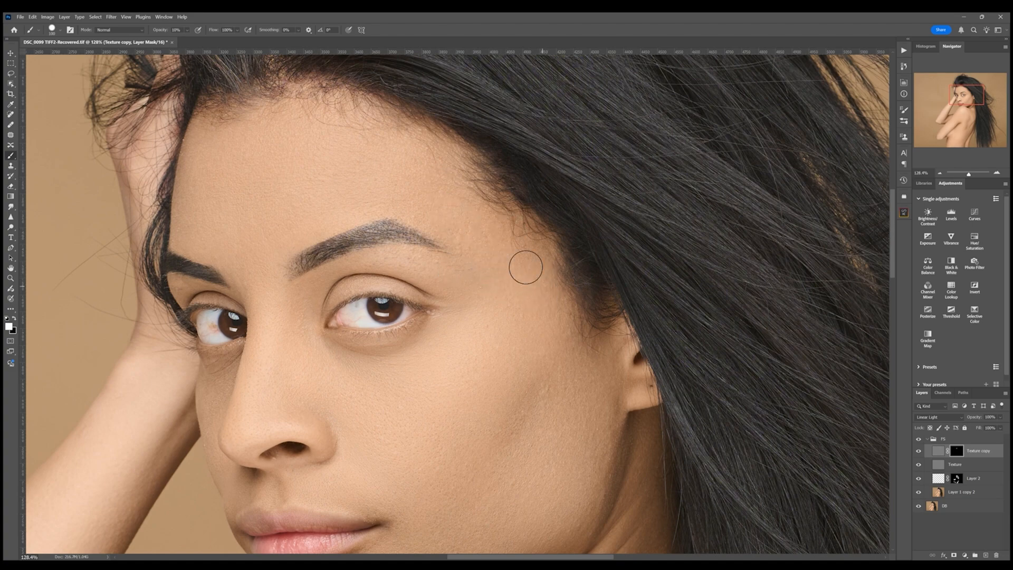
{"action": "left_click_drag", "start_coordinate": [527, 323], "coordinate": [467, 225]}
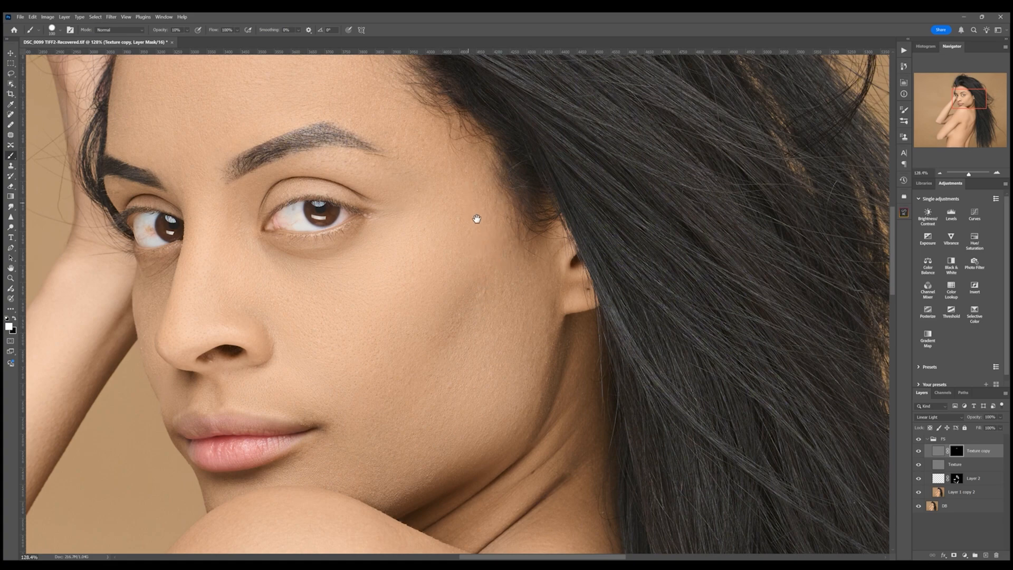
{"action": "left_click_drag", "start_coordinate": [475, 220], "coordinate": [516, 311]}
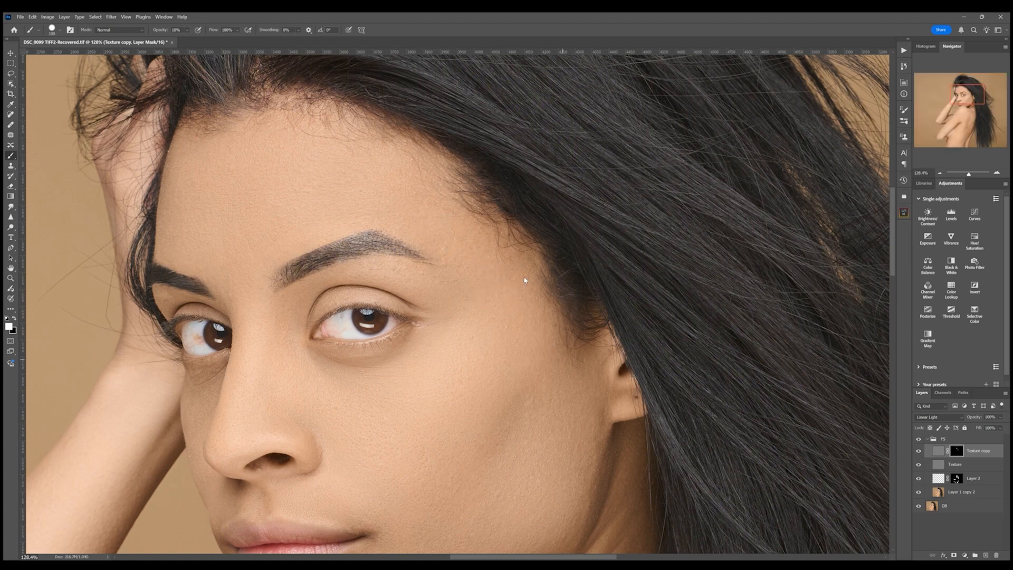
{"action": "left_click_drag", "start_coordinate": [522, 299], "coordinate": [509, 271]}
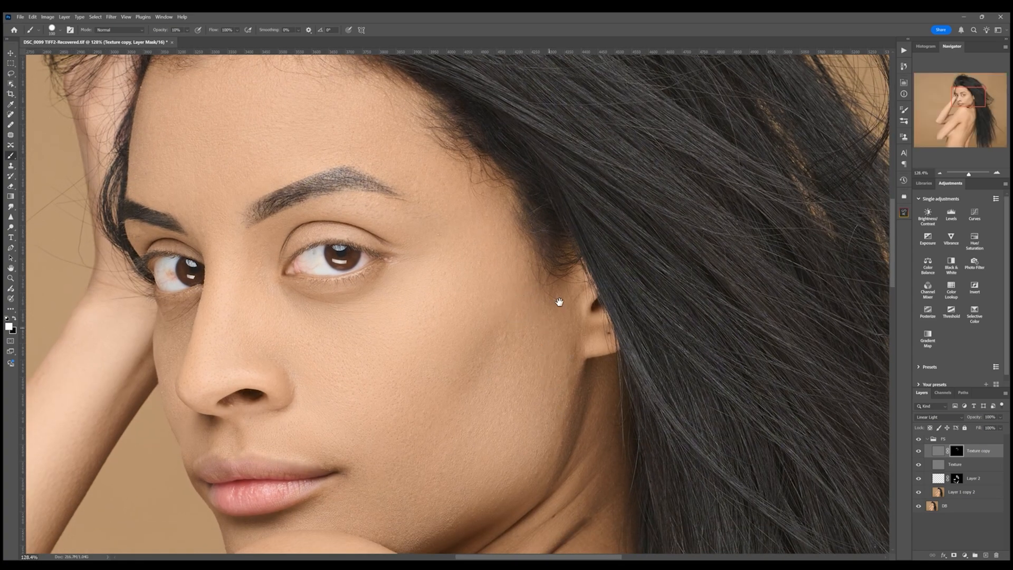
{"action": "left_click_drag", "start_coordinate": [570, 277], "coordinate": [582, 259]}
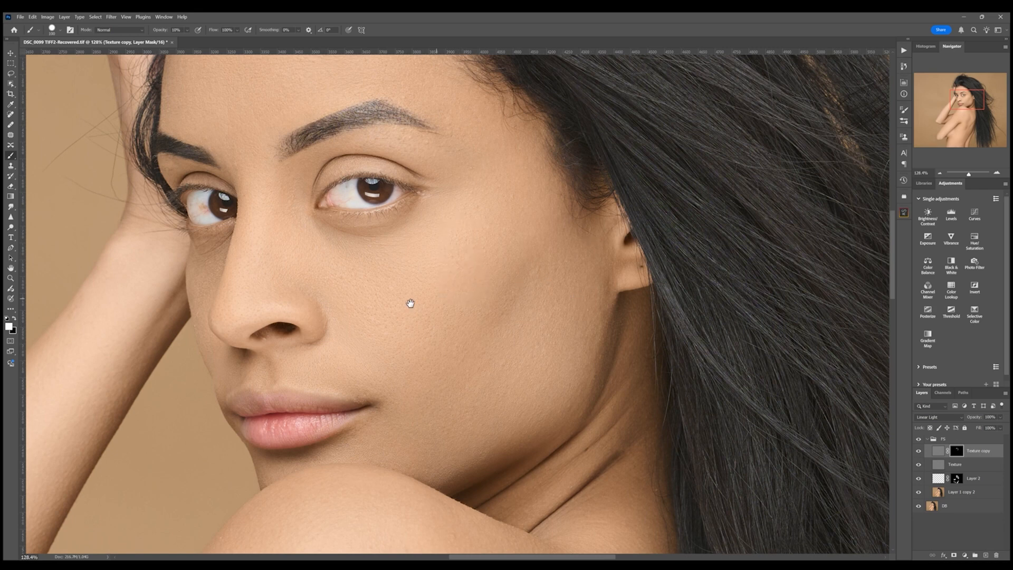
{"action": "left_click_drag", "start_coordinate": [464, 280], "coordinate": [549, 274]}
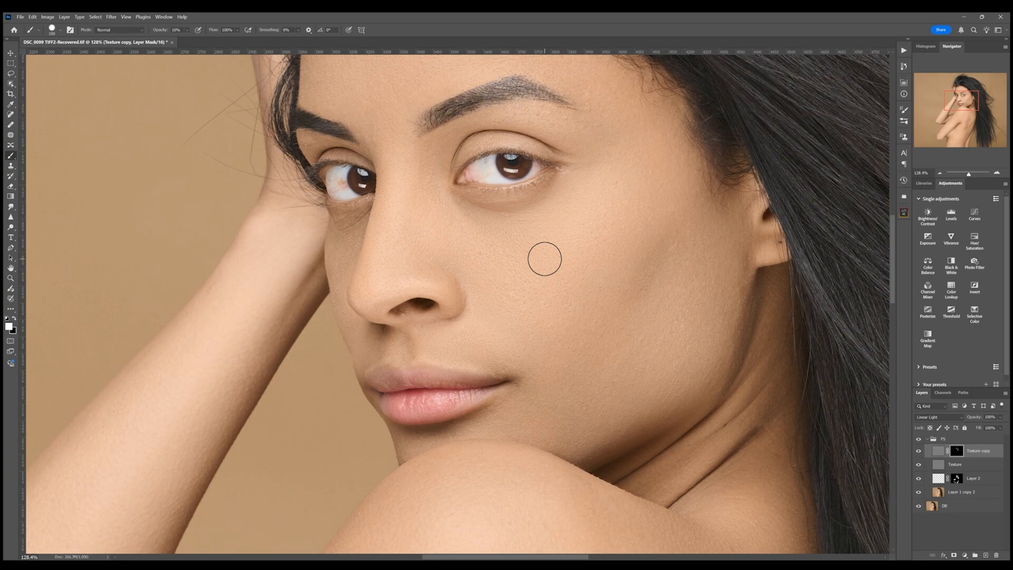
{"action": "key", "text": "bracketleft"}
{"action": "key", "text": "bracketleft"}
{"action": "key", "text": "bracketleft"}
{"action": "key", "text": "bracketleft"}
{"action": "key", "text": "bracketleft"}
{"action": "key", "text": "bracketleft"}
- Try merging all visible layers into a single layer
{"action": "scroll", "coordinate": [385, 275], "scroll_direction": "down", "scroll_amount": 10}
{"action": "left_click_drag", "start_coordinate": [968, 174], "coordinate": [958, 178]}
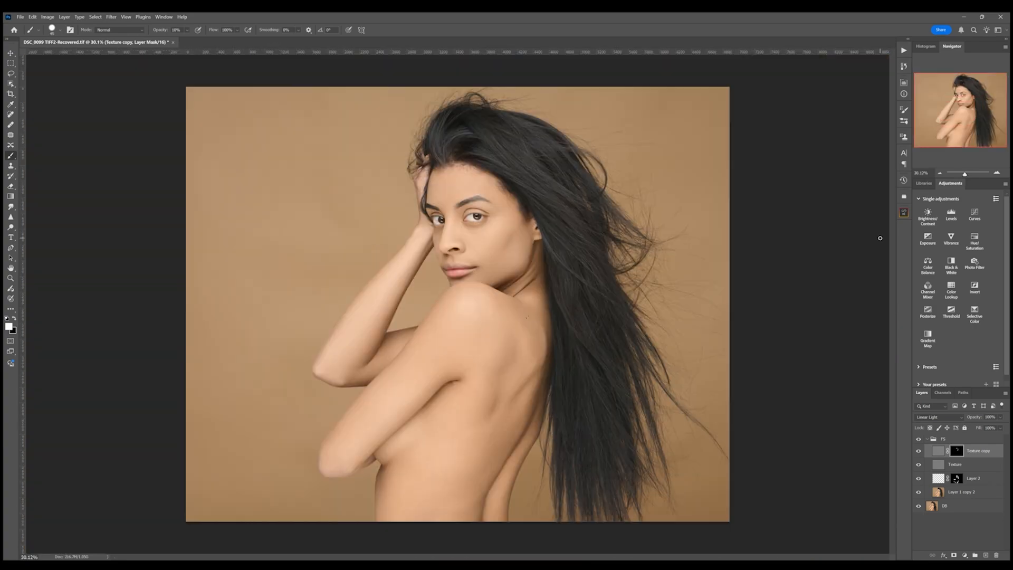
{"action": "left_click", "coordinate": [927, 439]}
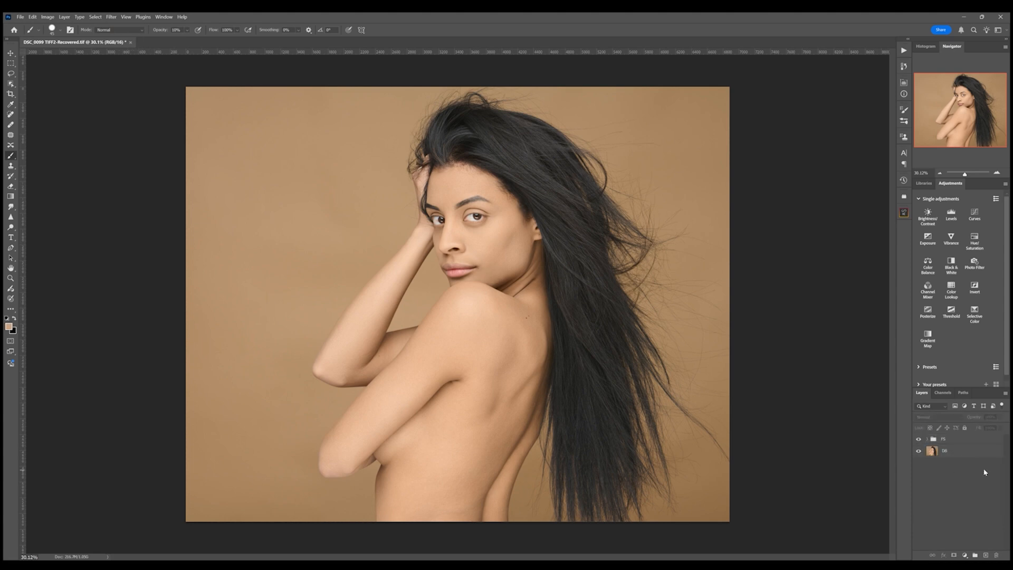
{"action": "key", "text": "ctrl+shift+e"}
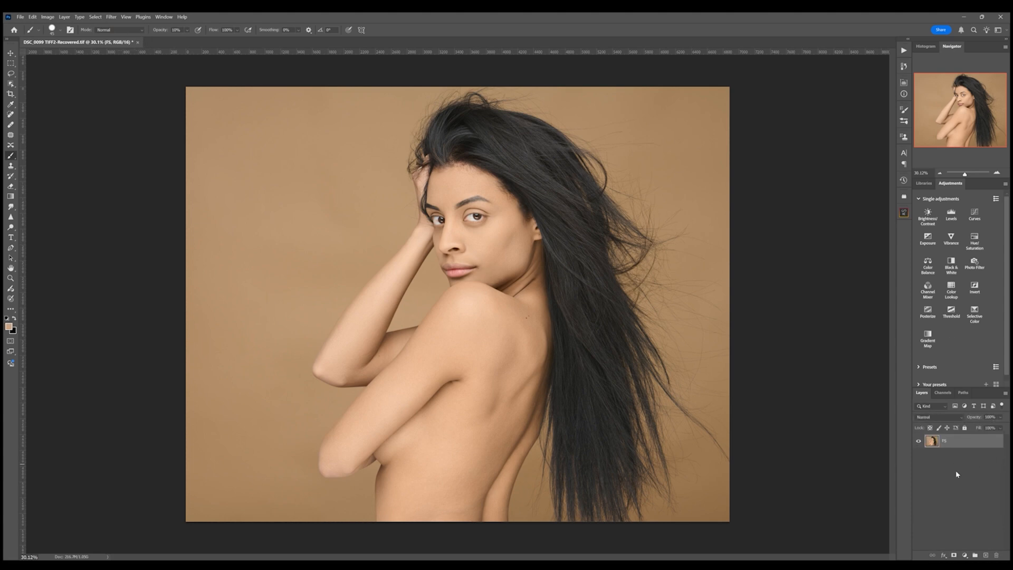
{"action": "key", "text": "ctrl+z"}
{"action": "left_click", "coordinate": [927, 439]}
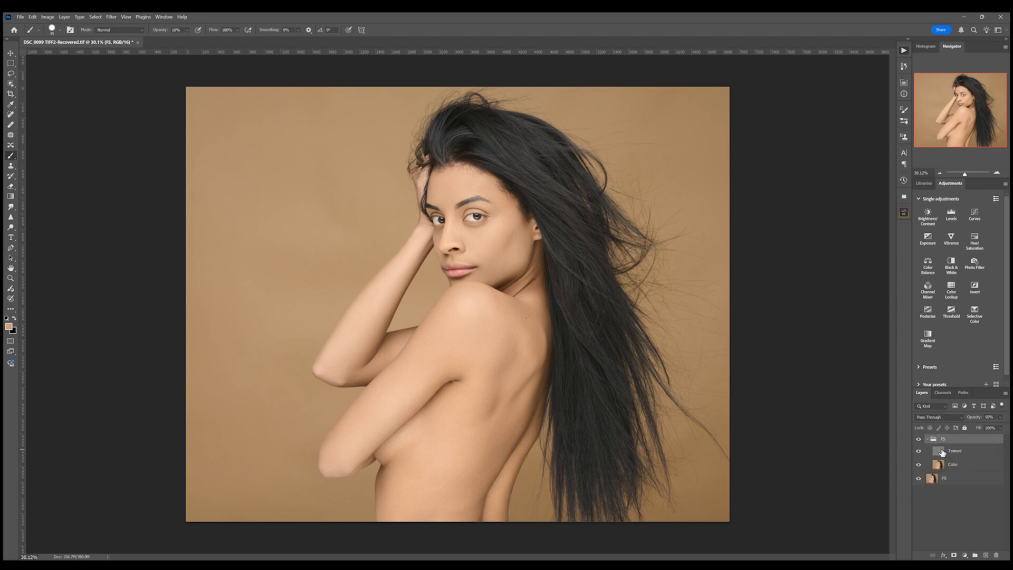
- Duplicate the Texture layer and add a black layer mask to the copy
{"action": "left_click", "coordinate": [941, 451]}
{"action": "key", "text": "ctrl+j"}
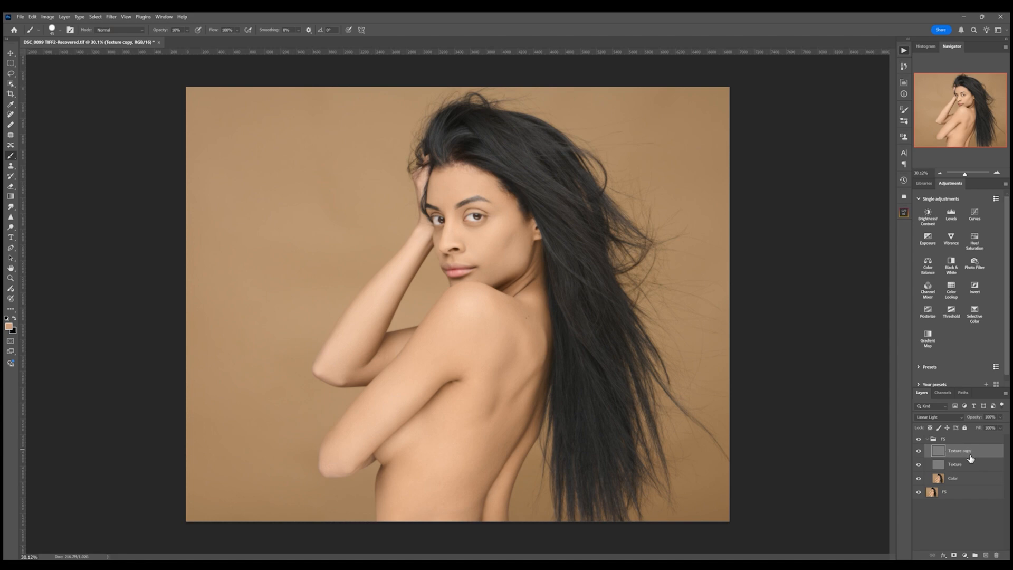
{"action": "left_click", "coordinate": [954, 556], "text": "alt"}
{"action": "left_click", "coordinate": [970, 174]}
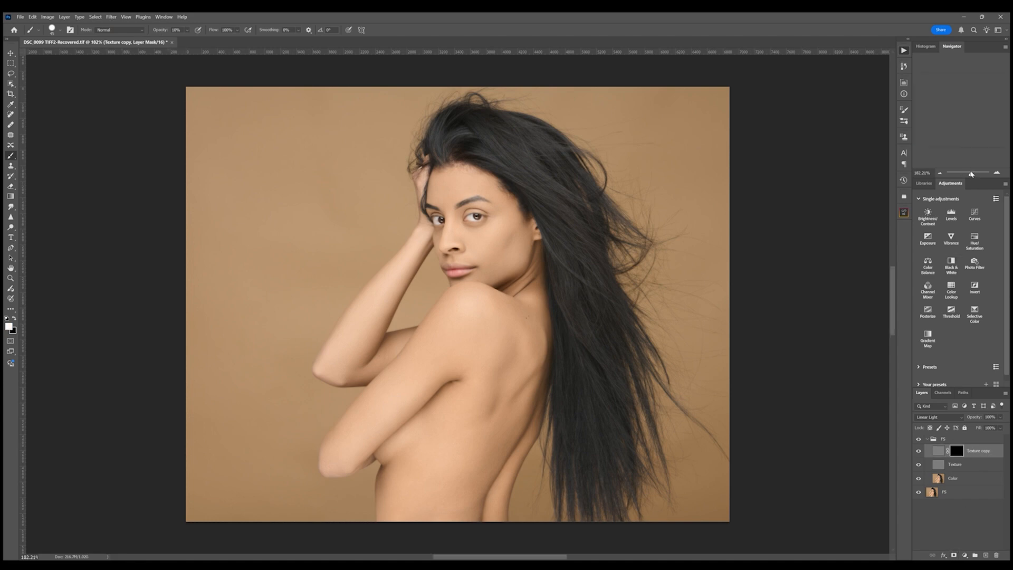
- Zoom in on the face and paint the copy's mask over the forehead and cheek
{"action": "left_click", "coordinate": [962, 98]}
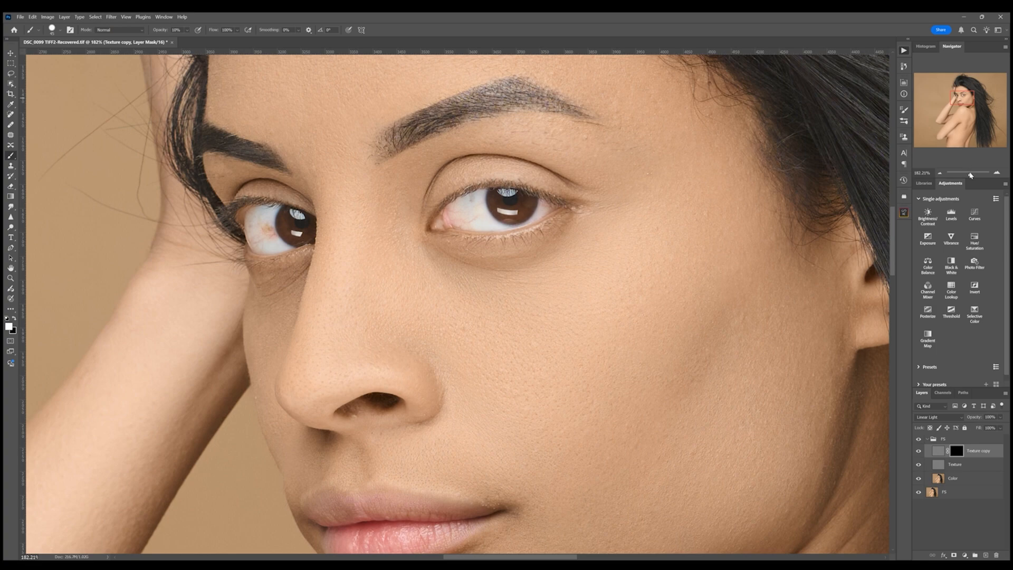
{"action": "left_click_drag", "start_coordinate": [970, 175], "coordinate": [970, 175]}
{"action": "scroll", "coordinate": [677, 231], "scroll_direction": "up", "scroll_amount": 5}
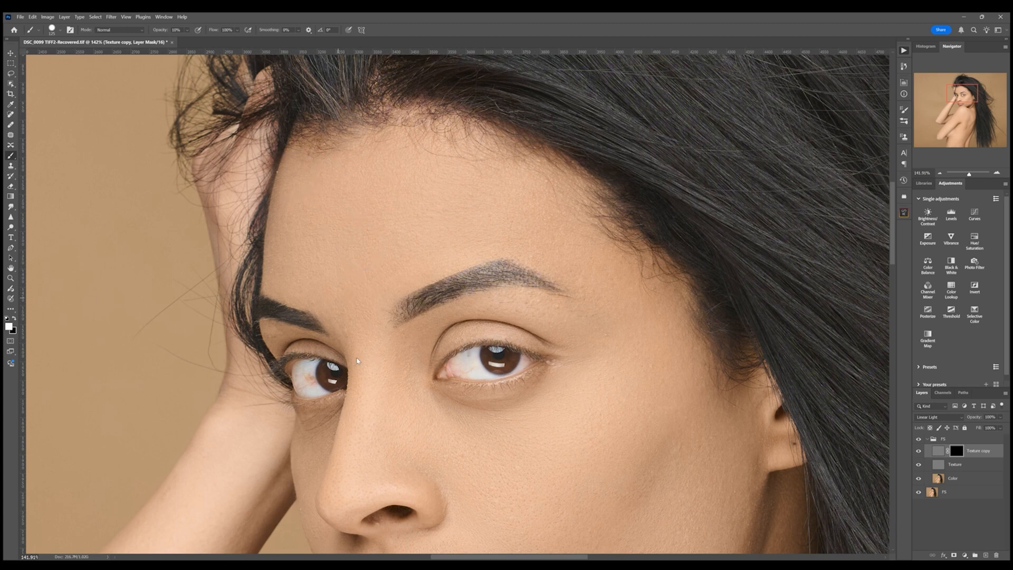
{"action": "left_click_drag", "start_coordinate": [489, 242], "coordinate": [427, 222]}
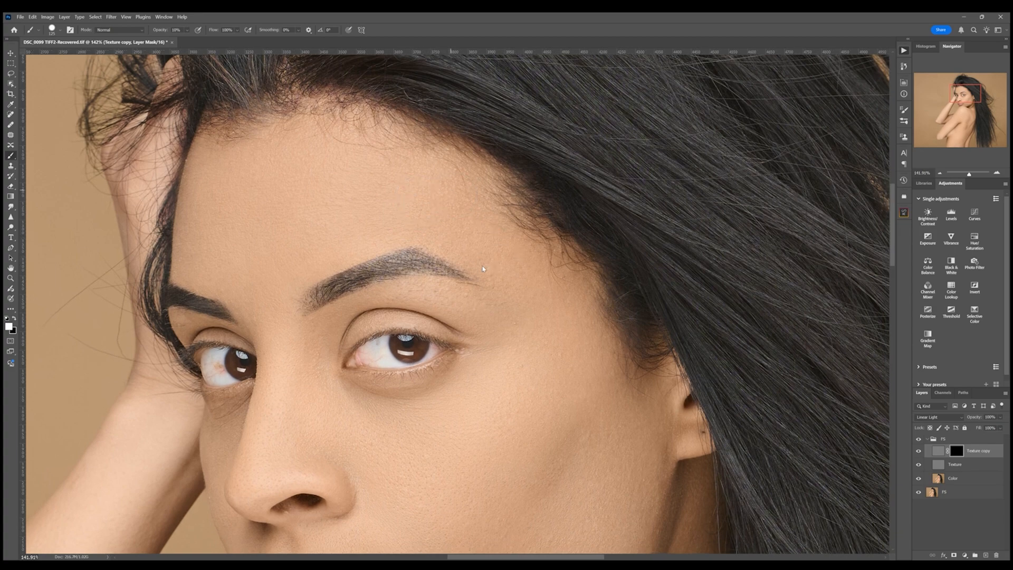
{"action": "left_click_drag", "start_coordinate": [559, 335], "coordinate": [431, 169]}
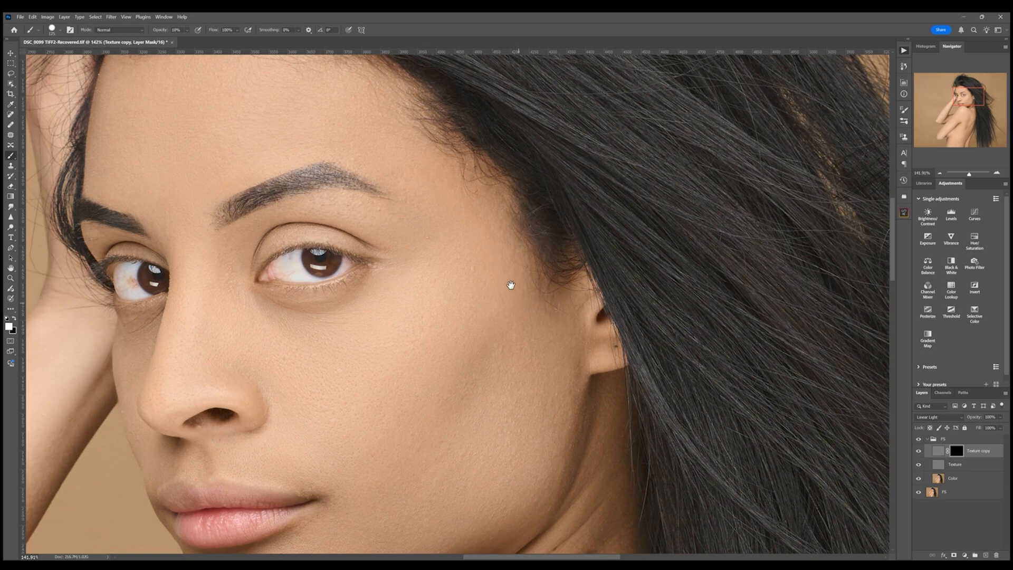
{"action": "left_click_drag", "start_coordinate": [511, 283], "coordinate": [498, 216]}
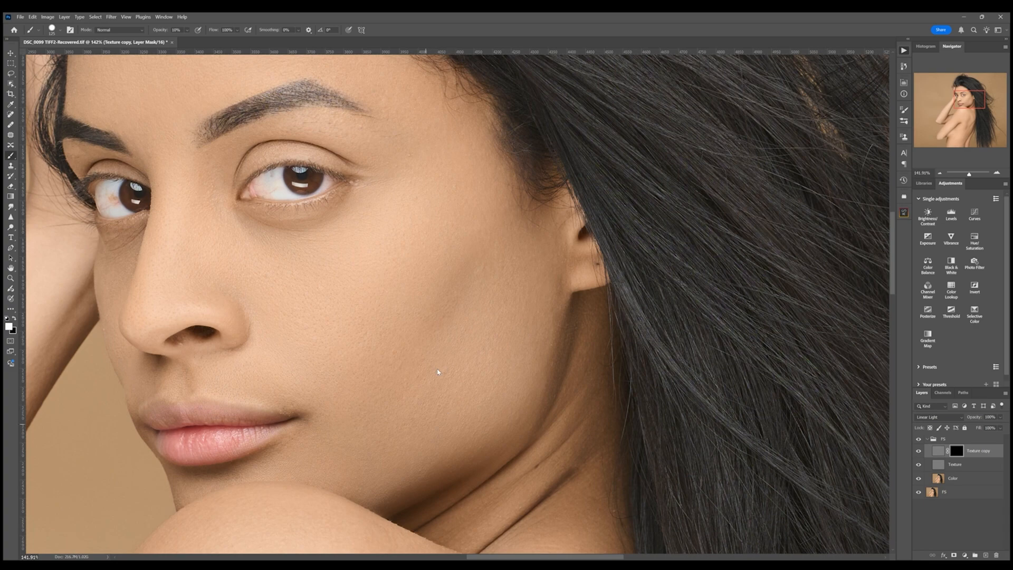
{"action": "left_click_drag", "start_coordinate": [417, 380], "coordinate": [531, 311]}
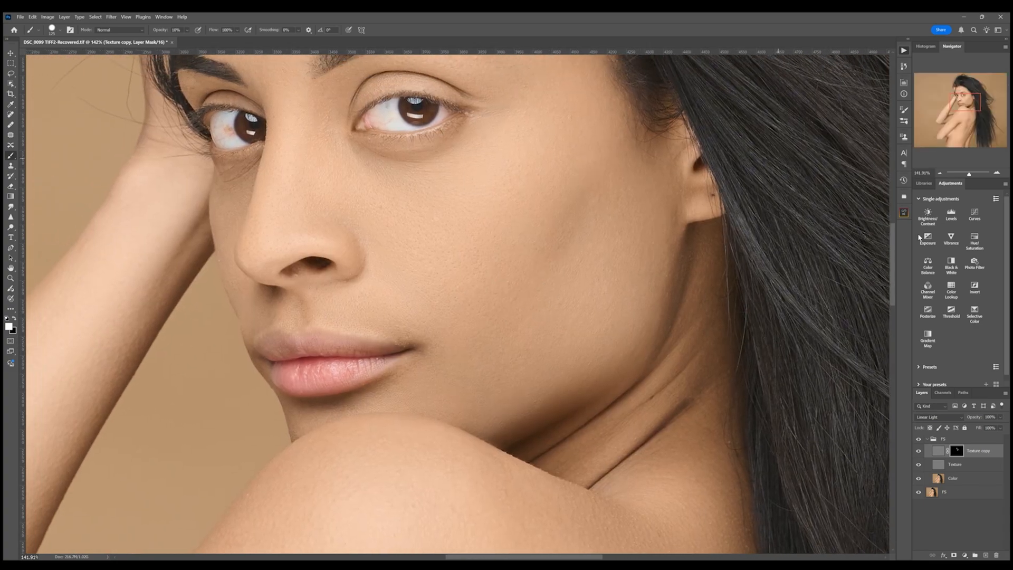
{"action": "left_click", "coordinate": [965, 483]}
{"action": "left_click", "coordinate": [11, 73]}
{"action": "mouse_move", "coordinate": [659, 315]}
{"action": "left_mouse_down"}
{"action": "mouse_move", "coordinate": [543, 422]}
{"action": "mouse_move", "coordinate": [463, 420]}
{"action": "mouse_move", "coordinate": [659, 313]}
{"action": "left_mouse_up"}
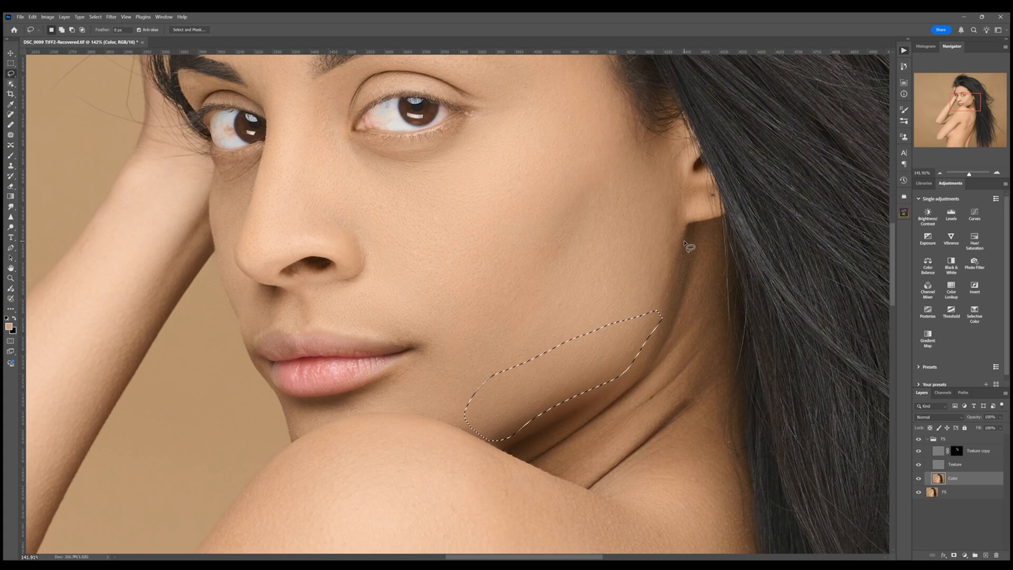
{"action": "mouse_move", "coordinate": [685, 242]}
{"action": "left_mouse_down"}
{"action": "mouse_move", "coordinate": [626, 293]}
{"action": "mouse_move", "coordinate": [685, 232]}
{"action": "left_mouse_up"}
{"action": "key", "text": "ctrl+d"}
- Try merging the FS group into a single layer
{"action": "left_click_drag", "start_coordinate": [968, 175], "coordinate": [965, 174]}
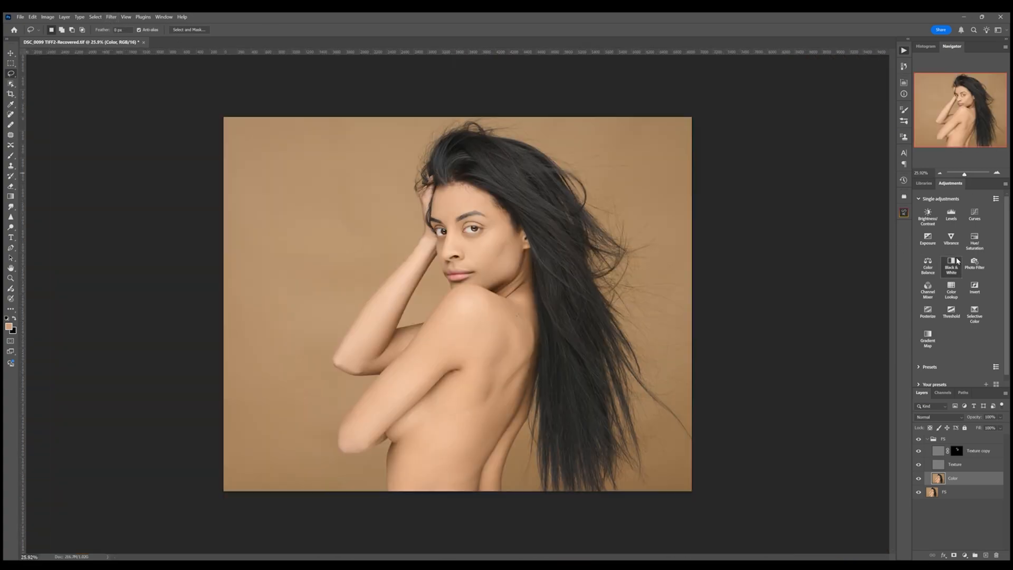
{"action": "left_click", "coordinate": [927, 439]}
{"action": "left_click", "coordinate": [961, 455], "text": "shift"}
{"action": "key", "text": "ctrl+e"}
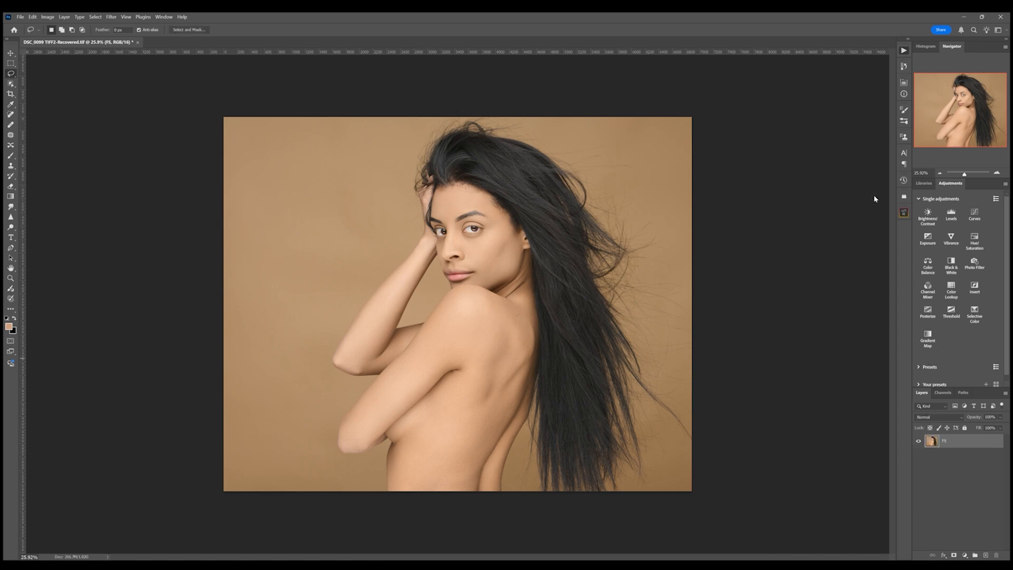
{"action": "key", "text": "ctrl+z"}
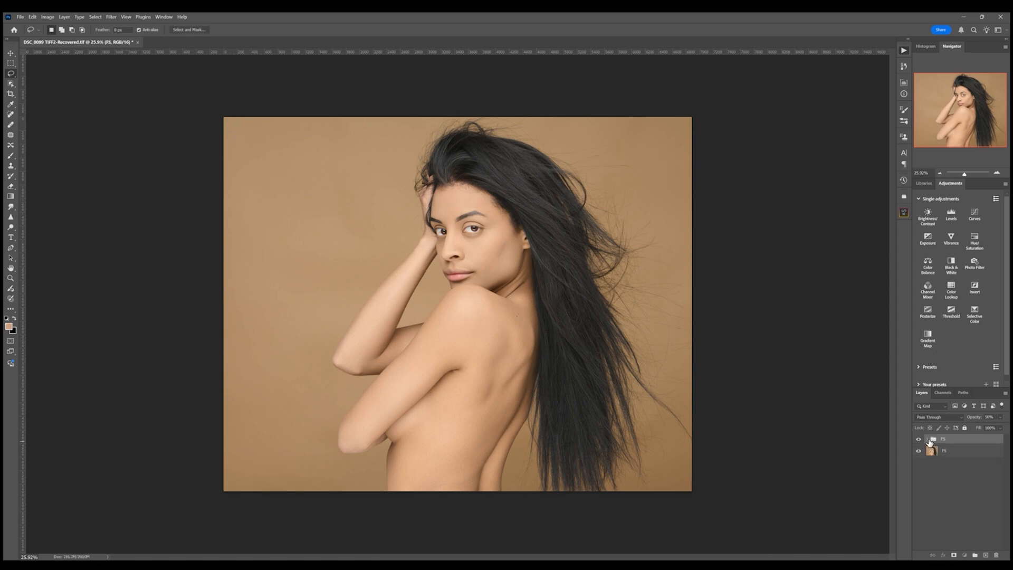
- Zoom in on the eyes, duplicate the Texture layer, add a black mask to the copy and pick the Brush tool
{"action": "left_click", "coordinate": [927, 439]}
{"action": "left_click_drag", "start_coordinate": [964, 174], "coordinate": [970, 174]}
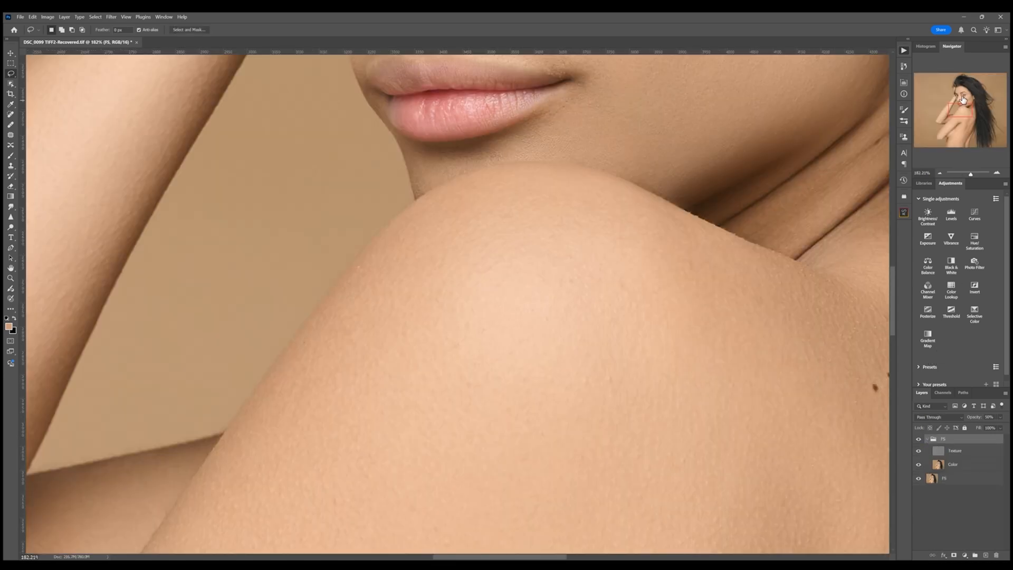
{"action": "left_click", "coordinate": [961, 96]}
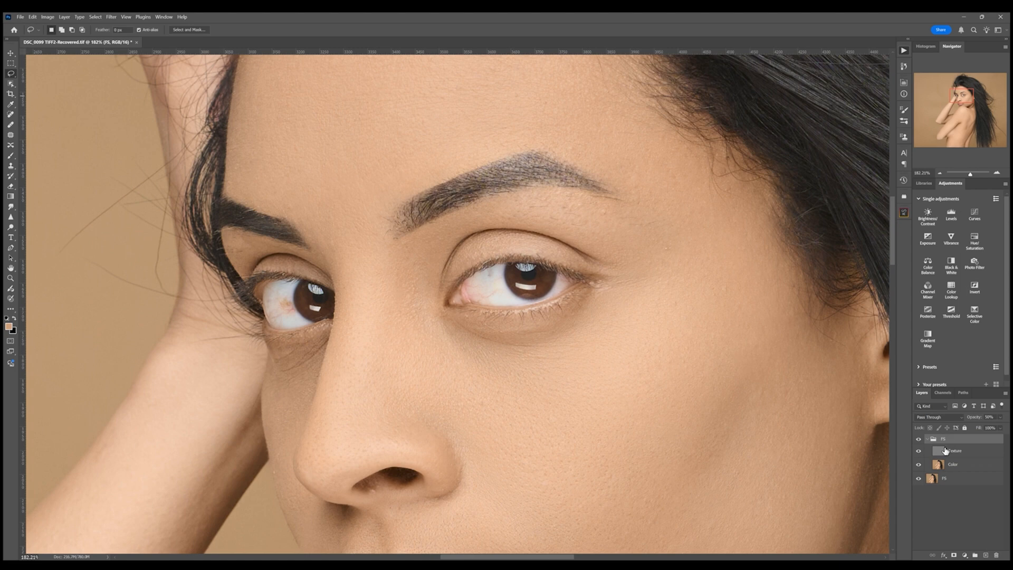
{"action": "left_click", "coordinate": [938, 453]}
{"action": "key", "text": "ctrl+j"}
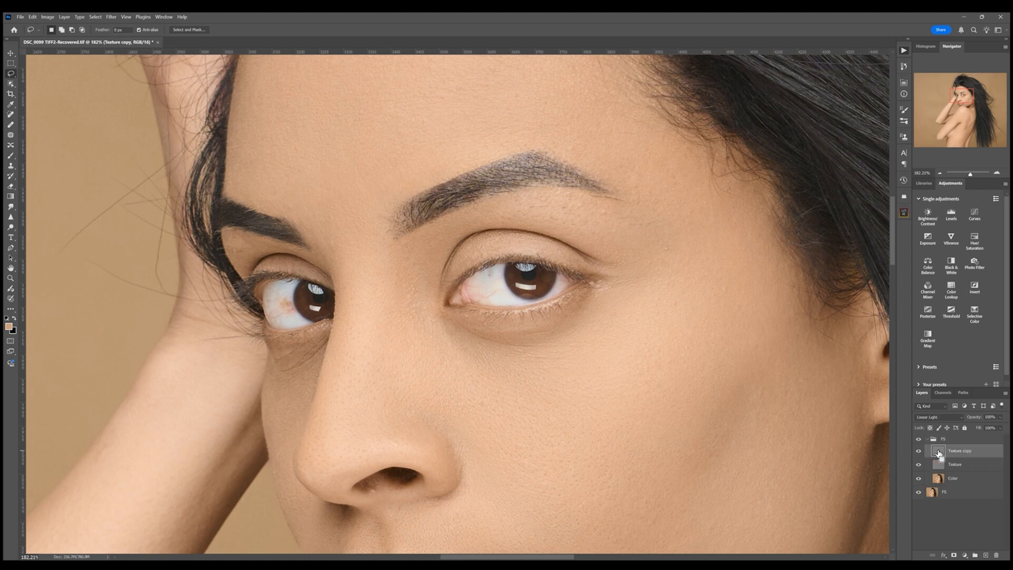
{"action": "left_click", "coordinate": [954, 555], "text": "alt"}
{"action": "left_click", "coordinate": [11, 156]}
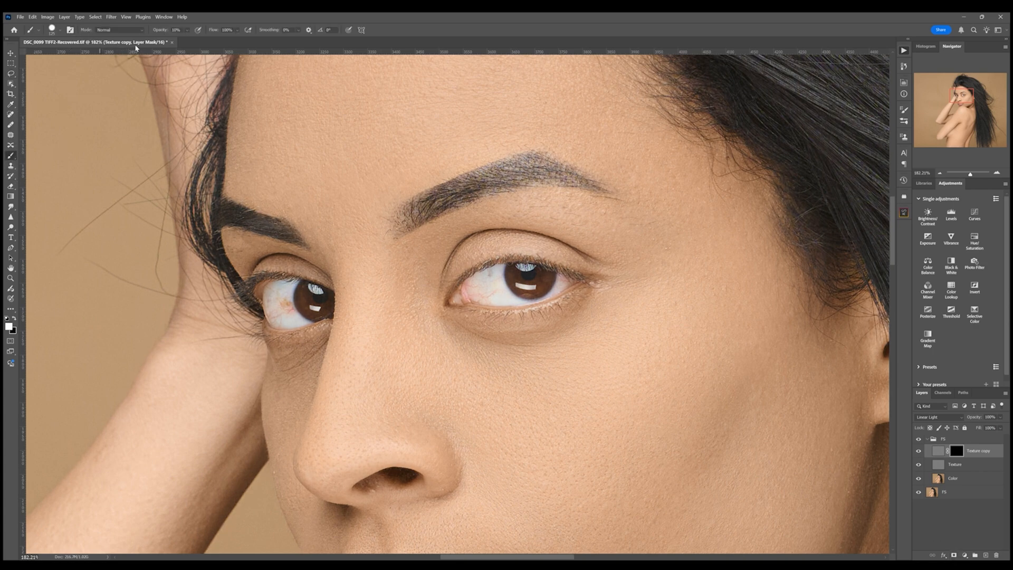
- Set the brush opacity to 20% and paint the copy's mask under the eyes
{"action": "type", "text": "20"}
{"action": "key", "text": "bracketleft"}
{"action": "key", "text": "bracketleft"}
{"action": "key", "text": "bracketleft"}
{"action": "key", "text": "bracketleft"}
{"action": "key", "text": "bracketleft"}
{"action": "key", "text": "bracketleft"}
{"action": "key", "text": "bracketleft"}
{"action": "key", "text": "bracketleft"}
{"action": "key", "text": "bracketleft"}
{"action": "left_click_drag", "start_coordinate": [520, 400], "coordinate": [532, 176]}
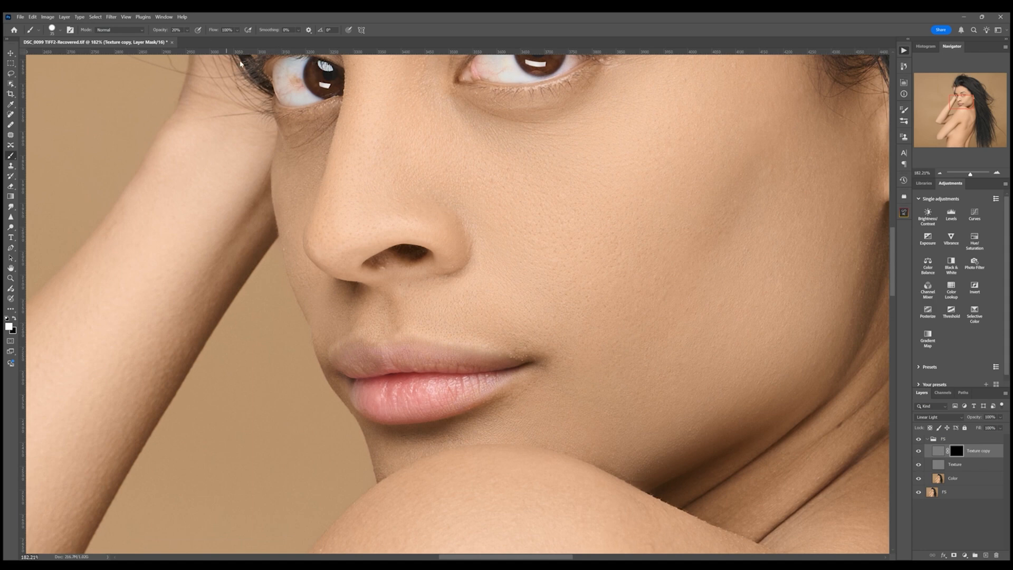
- Lower the brush opacity to 10% and paint the copy's mask over the cheek beside the nose
{"action": "left_click", "coordinate": [176, 30]}
{"action": "type", "text": "10"}
{"action": "left_click_drag", "start_coordinate": [535, 238], "coordinate": [525, 304]}
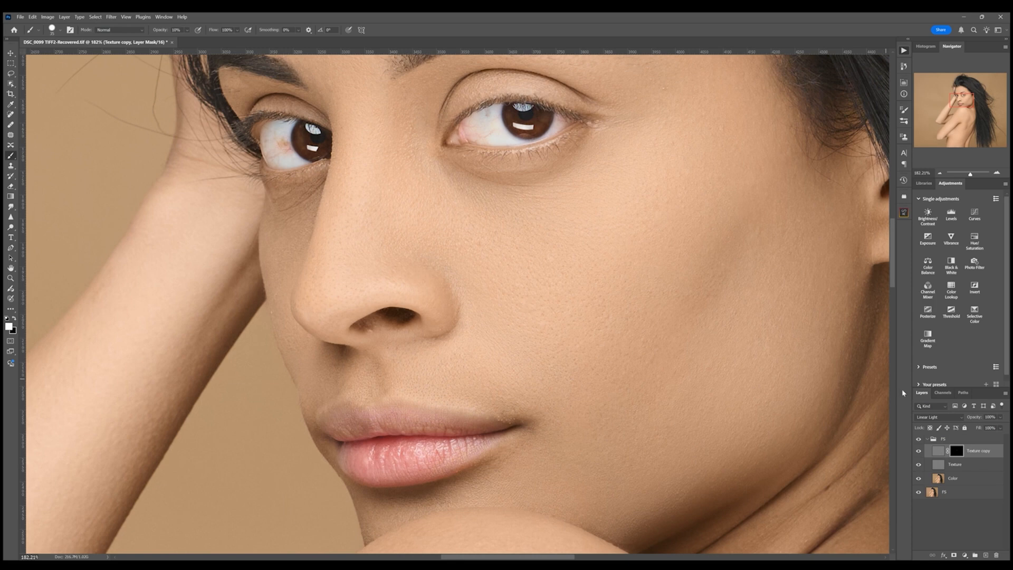
- Compare the FS group with its visibility on and off, then merge the group into a single layer
{"action": "left_click", "coordinate": [919, 439]}
{"action": "left_click", "coordinate": [918, 439]}
{"action": "left_click", "coordinate": [919, 440]}
{"action": "left_click", "coordinate": [919, 439]}
{"action": "left_click_drag", "start_coordinate": [970, 175], "coordinate": [966, 176]}
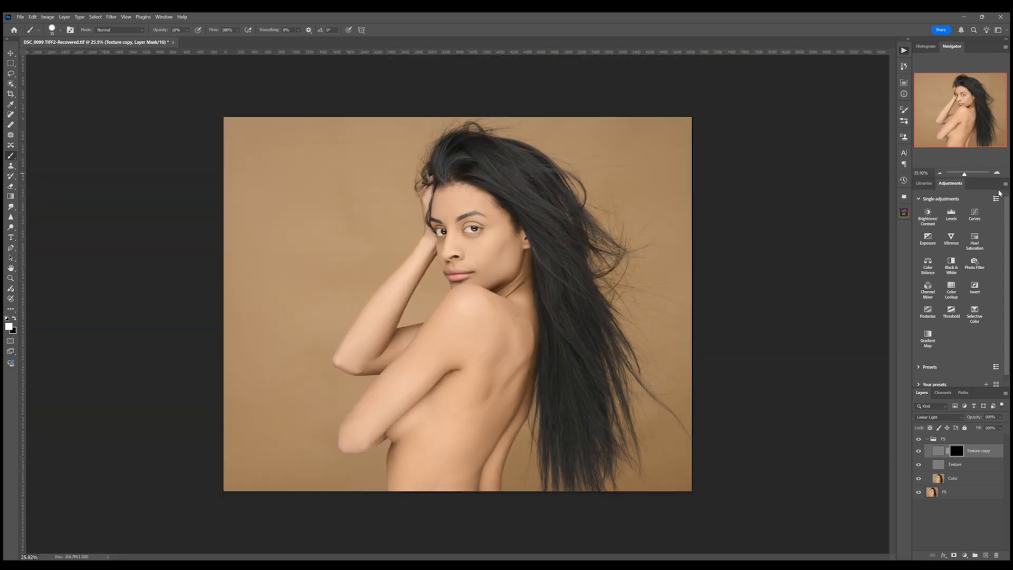
{"action": "left_click", "coordinate": [927, 439]}
{"action": "left_click", "coordinate": [968, 453], "text": "shift"}
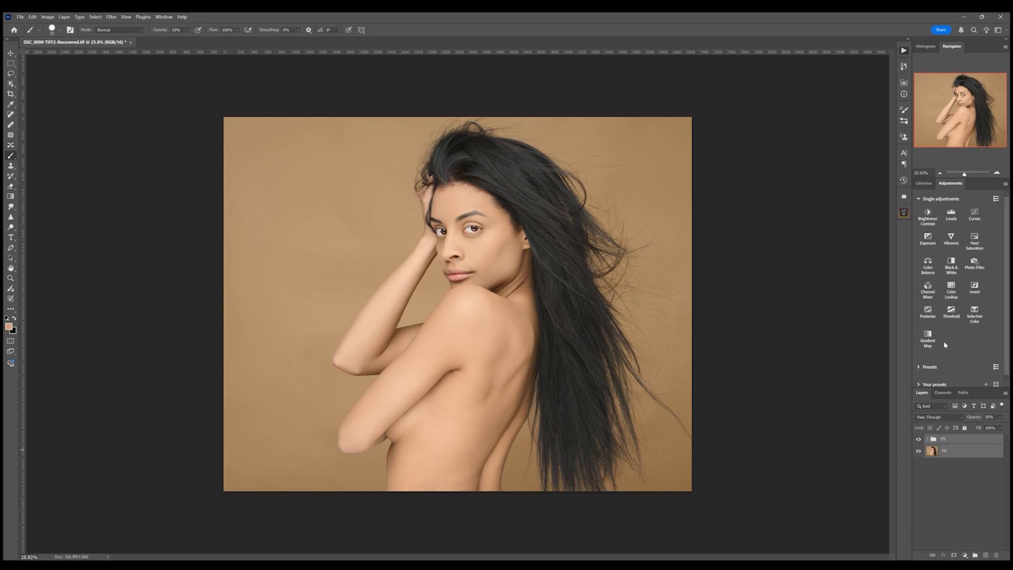
{"action": "key", "text": "ctrl+e"}
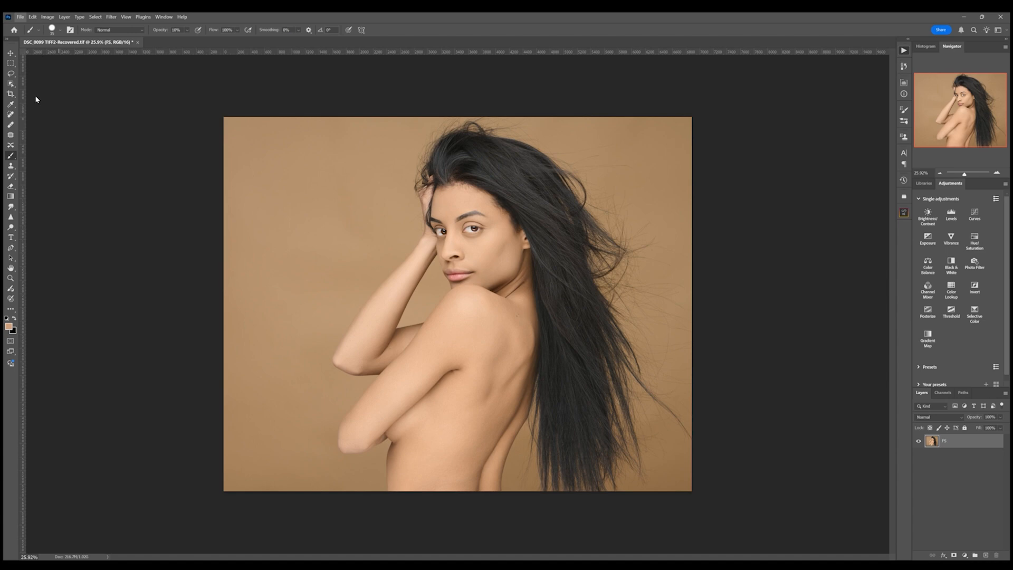
- Save the document and create the DB dodge-and-burn group with Dark and Light layers
{"action": "key", "text": "ctrl+s"}
{"action": "key", "text": "F3"}
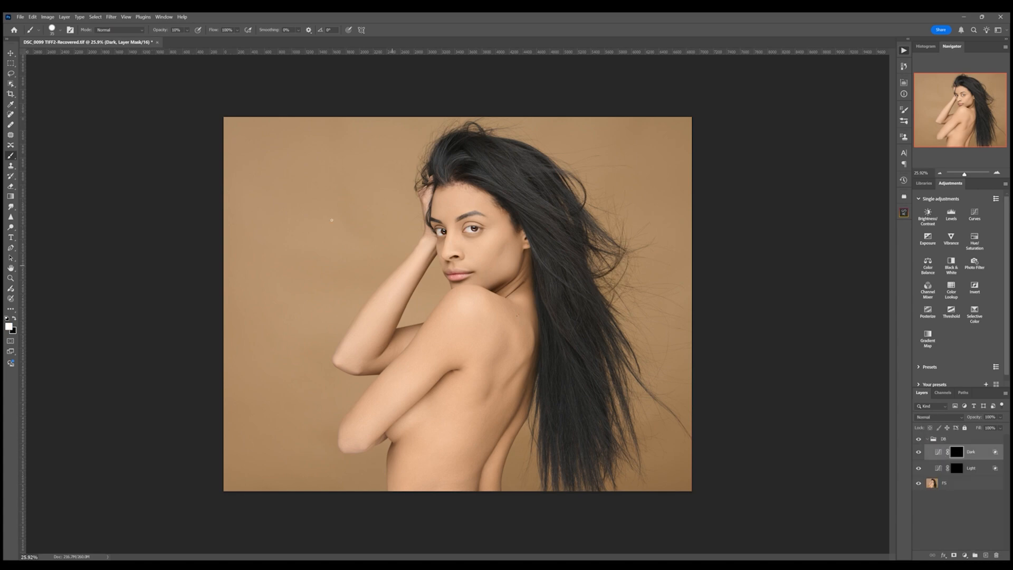
- Set the brush opacity to 2%, soften its hardness and adjust its size for dodging and burning
{"action": "left_click", "coordinate": [176, 30]}
{"action": "type", "text": "2"}
{"action": "key", "text": "Return"}
{"action": "key", "text": "shift+["}
{"action": "key", "text": "shift+["}
{"action": "key", "text": "shift+["}
{"action": "key", "text": "shift+["}
{"action": "key", "text": "bracketright"}
{"action": "key", "text": "bracketright"}
{"action": "key", "text": "bracketright"}
{"action": "key", "text": "bracketright"}
{"action": "key", "text": "bracketright"}
{"action": "key", "text": "bracketright"}
{"action": "key", "text": "bracketright"}
{"action": "key", "text": "bracketright"}
{"action": "key", "text": "bracketright"}
{"action": "key", "text": "bracketright"}
{"action": "key", "text": "bracketright"}
{"action": "key", "text": "bracketright"}
{"action": "key", "text": "bracketleft"}
{"action": "left_click", "coordinate": [955, 468]}
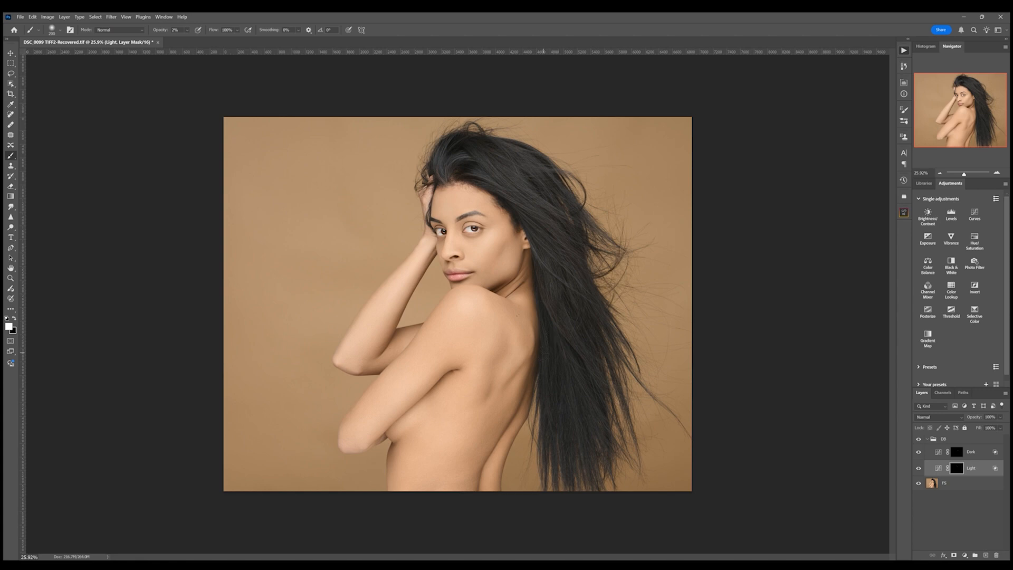
{"action": "key", "text": "bracketleft"}
{"action": "key", "text": "bracketleft"}
{"action": "key", "text": "bracketleft"}
{"action": "left_click", "coordinate": [956, 452]}
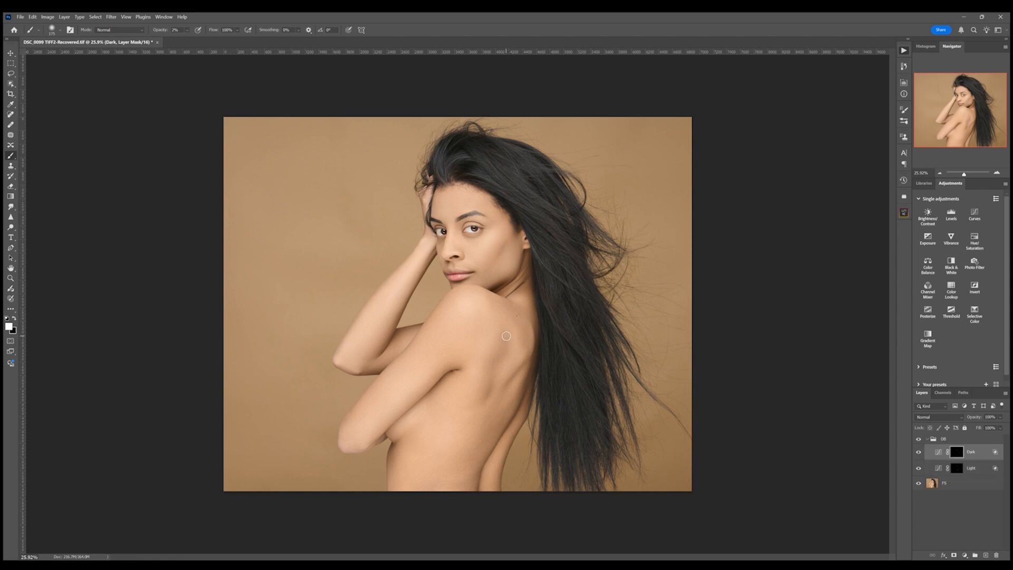
- Paint the Light layer's mask over the top of the shoulder to brighten it
{"action": "key", "text": "bracketright"}
{"action": "key", "text": "bracketright"}
{"action": "key", "text": "bracketright"}
{"action": "key", "text": "bracketright"}
{"action": "key", "text": "bracketright"}
{"action": "key", "text": "bracketright"}
{"action": "key", "text": "bracketleft"}
{"action": "key", "text": "bracketleft"}
{"action": "key", "text": "bracketleft"}
{"action": "key", "text": "bracketleft"}
{"action": "key", "text": "bracketleft"}
{"action": "left_click_drag", "start_coordinate": [966, 173], "coordinate": [967, 177]}
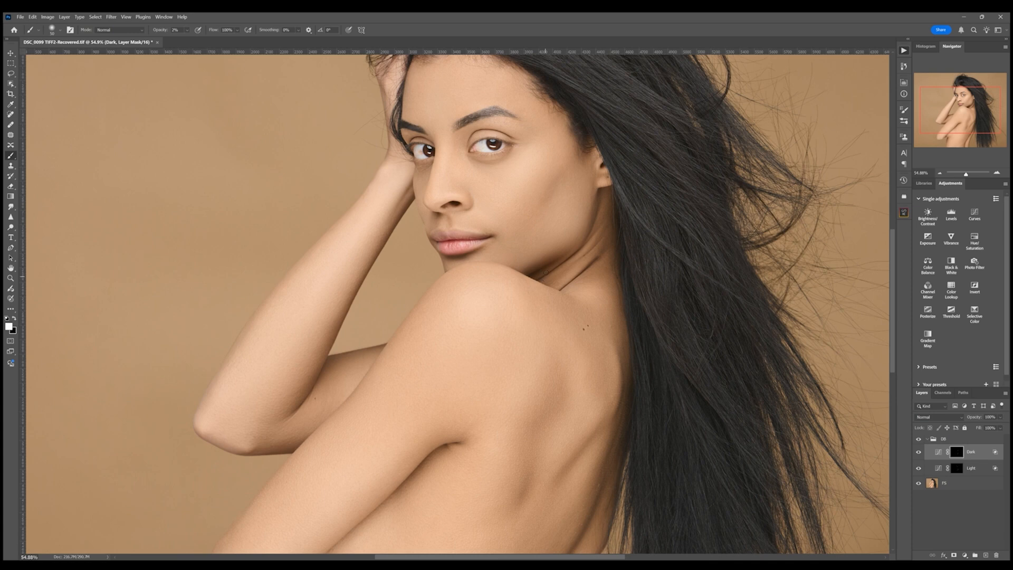
{"action": "left_click", "coordinate": [957, 470]}
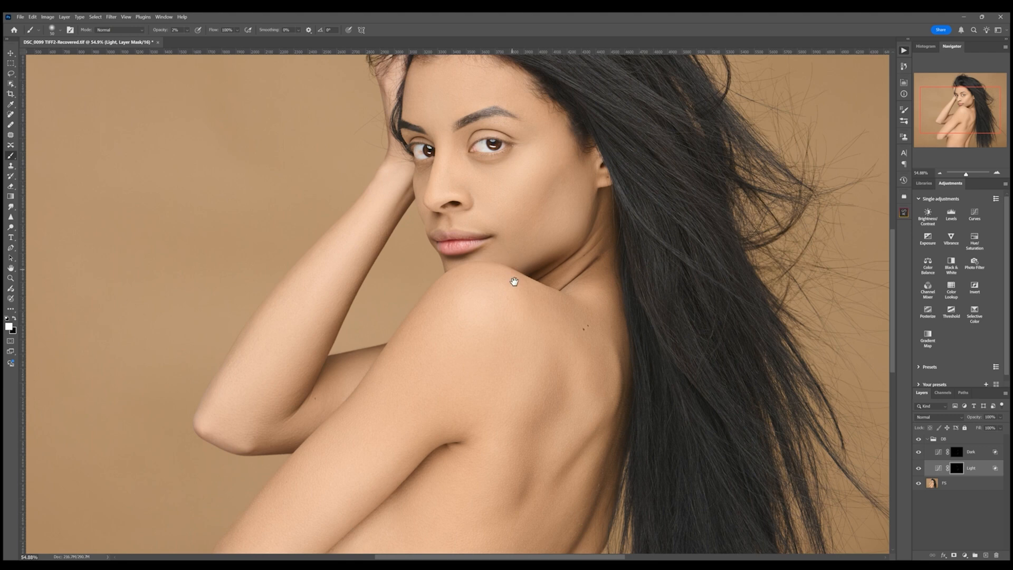
{"action": "left_click_drag", "start_coordinate": [514, 280], "coordinate": [522, 321]}
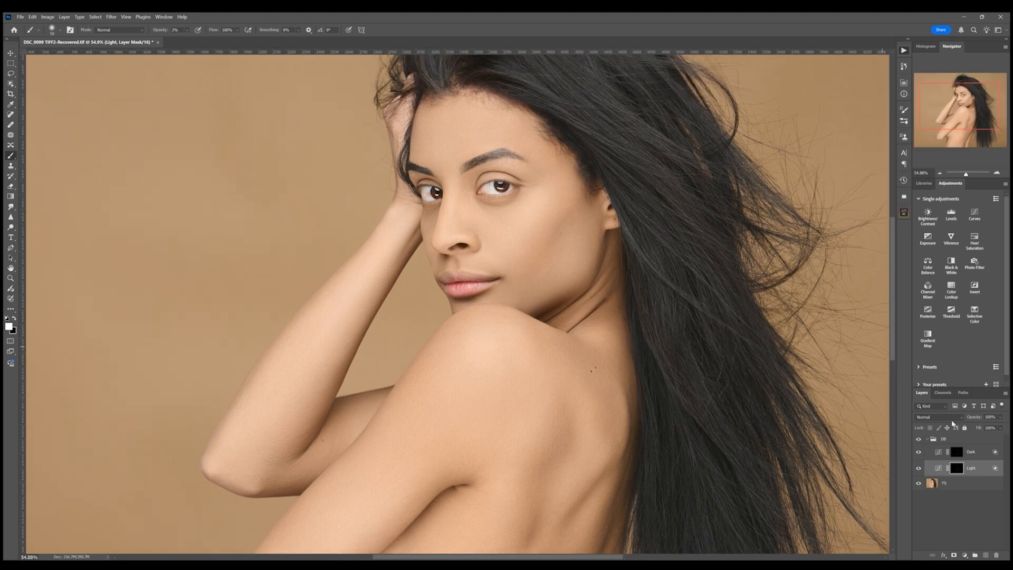
- Paint the Dark layer's mask over the back of the shoulder to darken it
{"action": "left_click", "coordinate": [956, 452]}
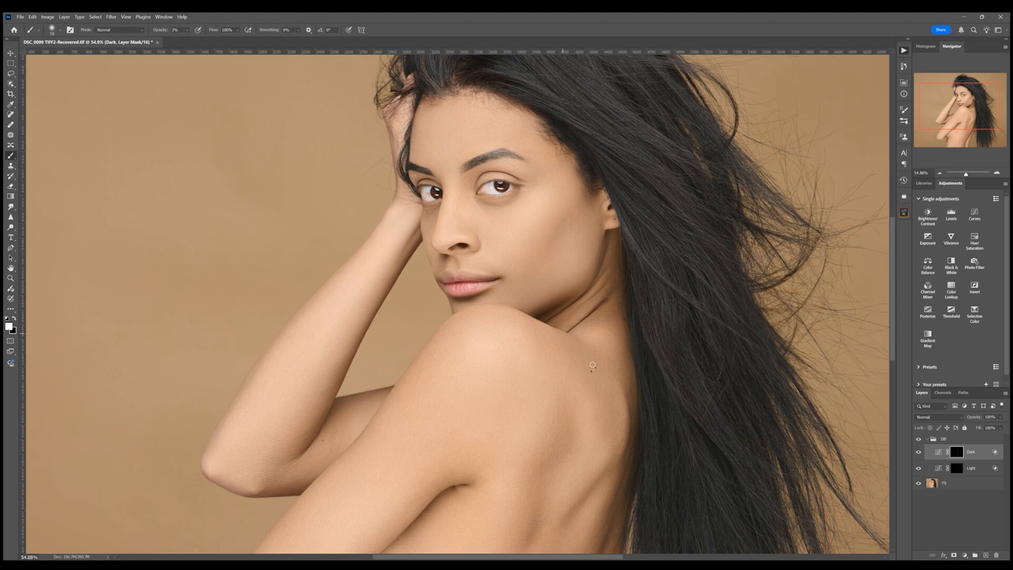
{"action": "left_click_drag", "start_coordinate": [583, 369], "coordinate": [588, 349]}
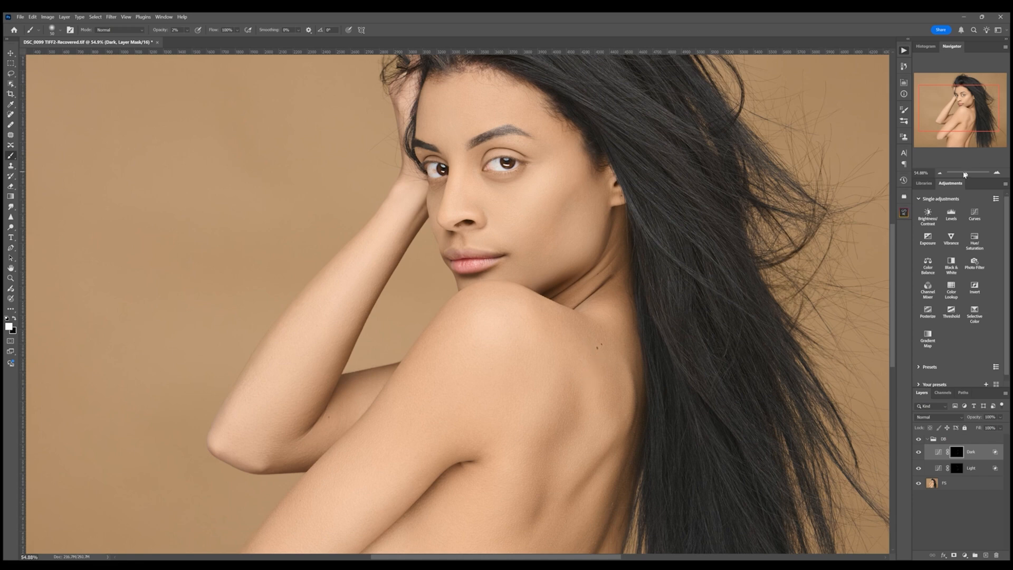
{"action": "left_click_drag", "start_coordinate": [965, 174], "coordinate": [961, 176]}
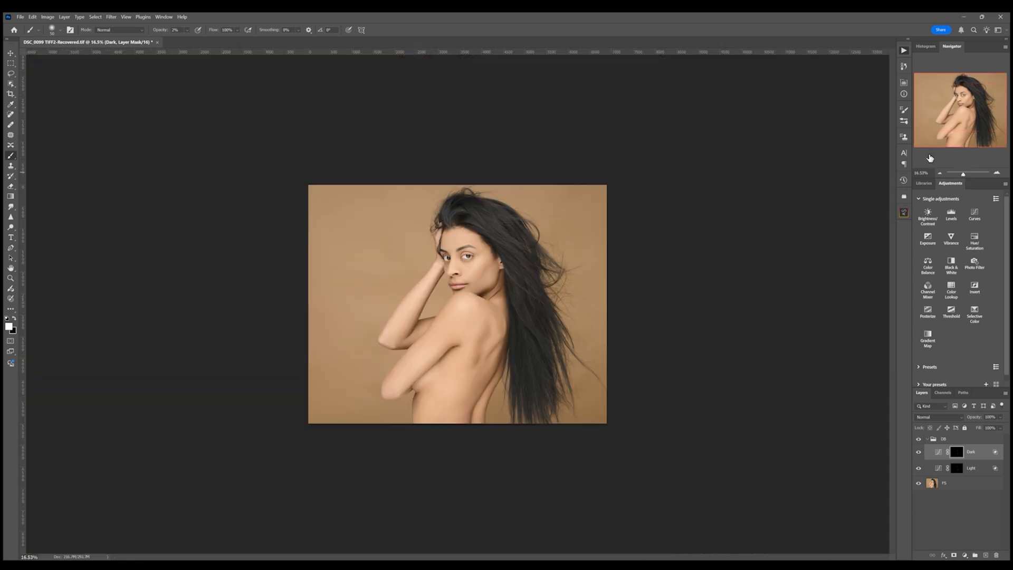
- Enlarge the brush and paint the Dark layer's mask along the lower arm
{"action": "left_click", "coordinate": [919, 439]}
{"action": "key", "text": "bracketright"}
{"action": "key", "text": "bracketright"}
{"action": "key", "text": "bracketright"}
{"action": "key", "text": "bracketright"}
{"action": "mouse_move", "coordinate": [446, 388]}
{"action": "left_mouse_down"}
{"action": "mouse_move", "coordinate": [443, 369]}
{"action": "mouse_move", "coordinate": [465, 410]}
{"action": "mouse_move", "coordinate": [468, 372]}
{"action": "mouse_move", "coordinate": [440, 409]}
{"action": "left_mouse_up"}
- Compare the dodge-and-burn result by toggling the DB group's visibility
{"action": "left_click", "coordinate": [954, 467]}
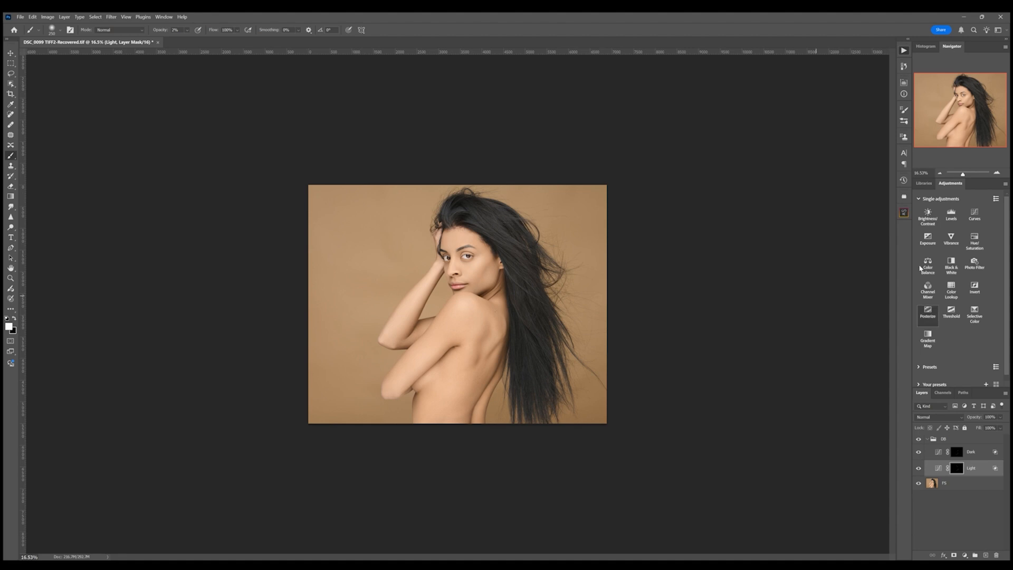
{"action": "left_click", "coordinate": [918, 439]}
{"action": "left_click", "coordinate": [956, 454]}
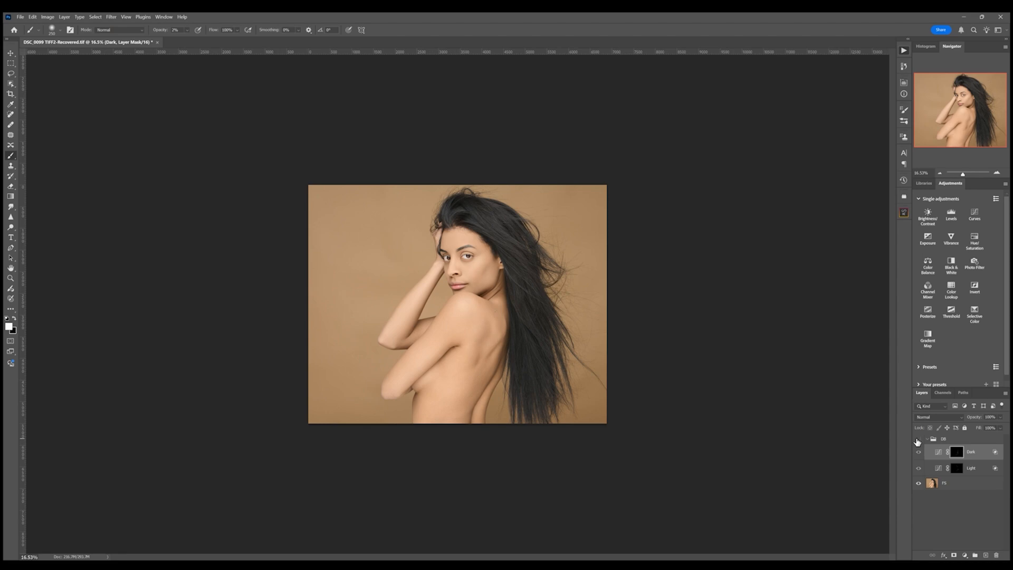
{"action": "left_click", "coordinate": [966, 175]}
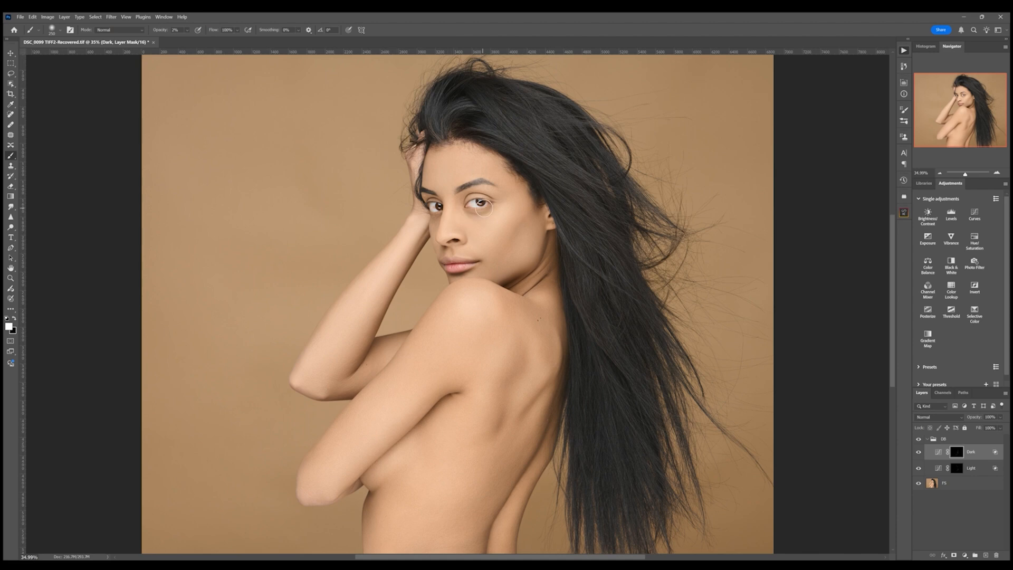
{"action": "key", "text": "bracketleft"}
{"action": "key", "text": "bracketleft"}
{"action": "left_click", "coordinate": [954, 468]}
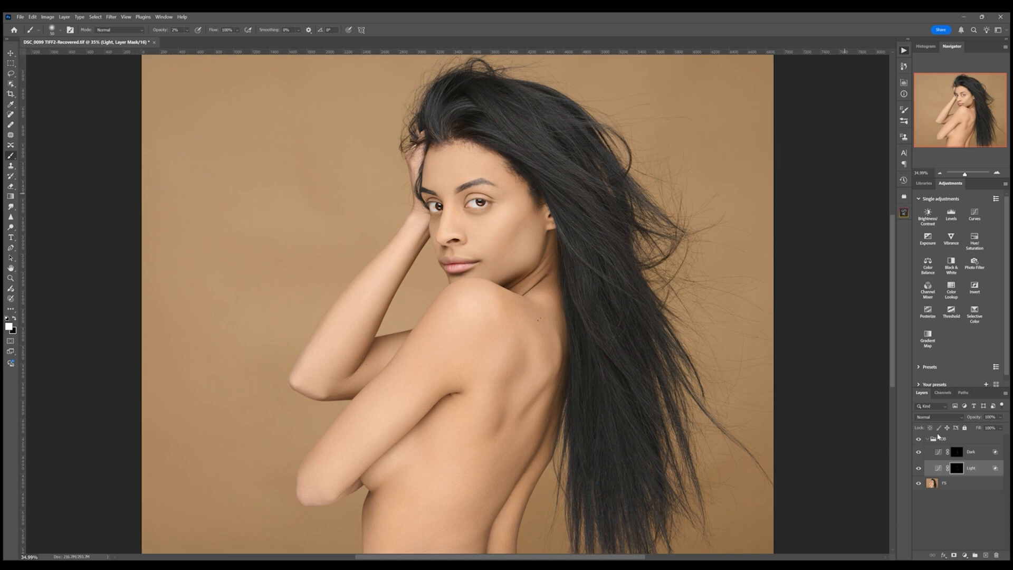
{"action": "left_click", "coordinate": [919, 439]}
{"action": "left_click_drag", "start_coordinate": [965, 176], "coordinate": [964, 176]}
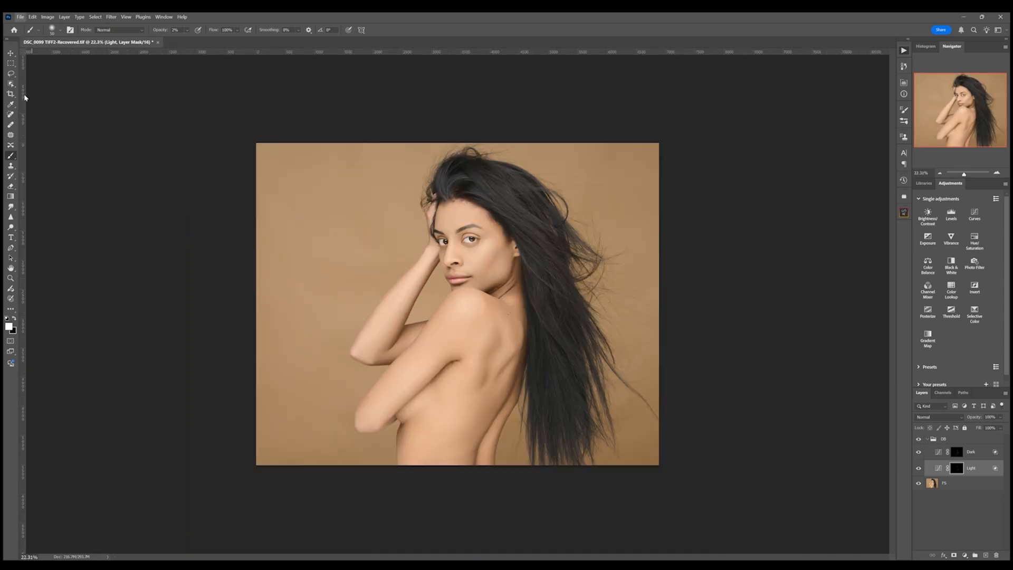
- Save the document and merge the DB group with the PS layer into one layer
{"action": "key", "text": "ctrl+s"}
{"action": "left_click", "coordinate": [927, 438]}
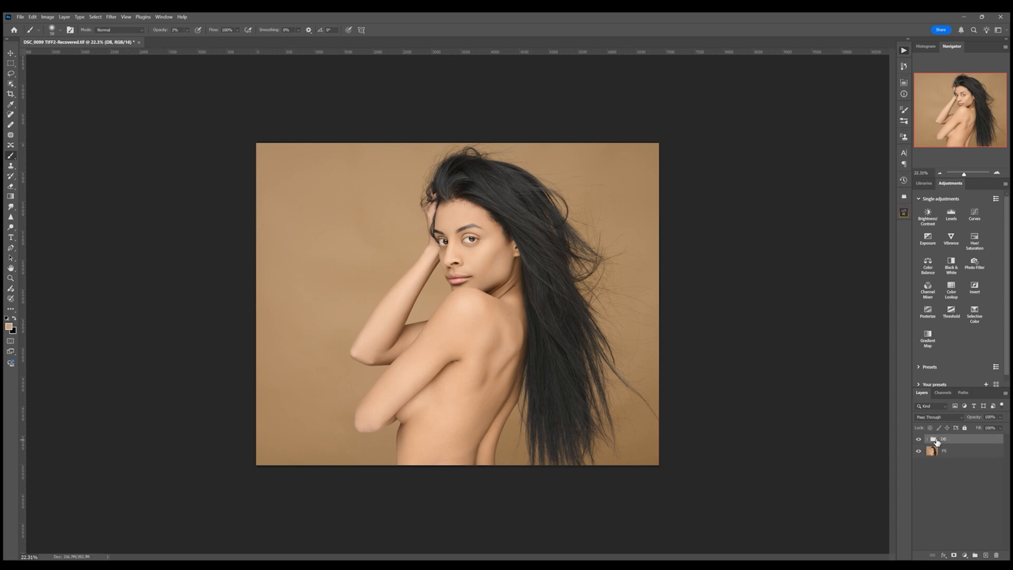
{"action": "left_click", "coordinate": [969, 452]}
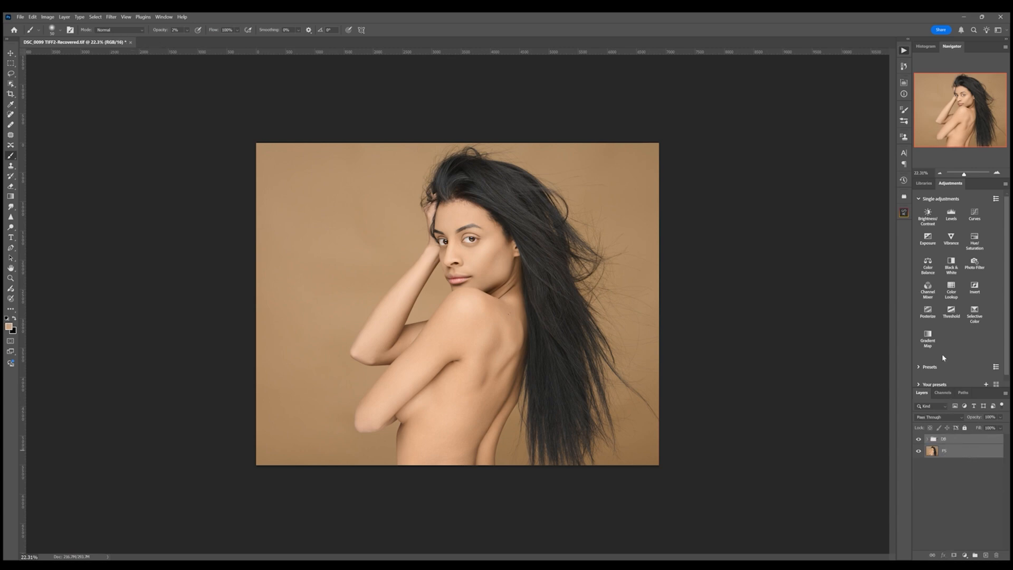
{"action": "key", "text": "ctrl+e"}
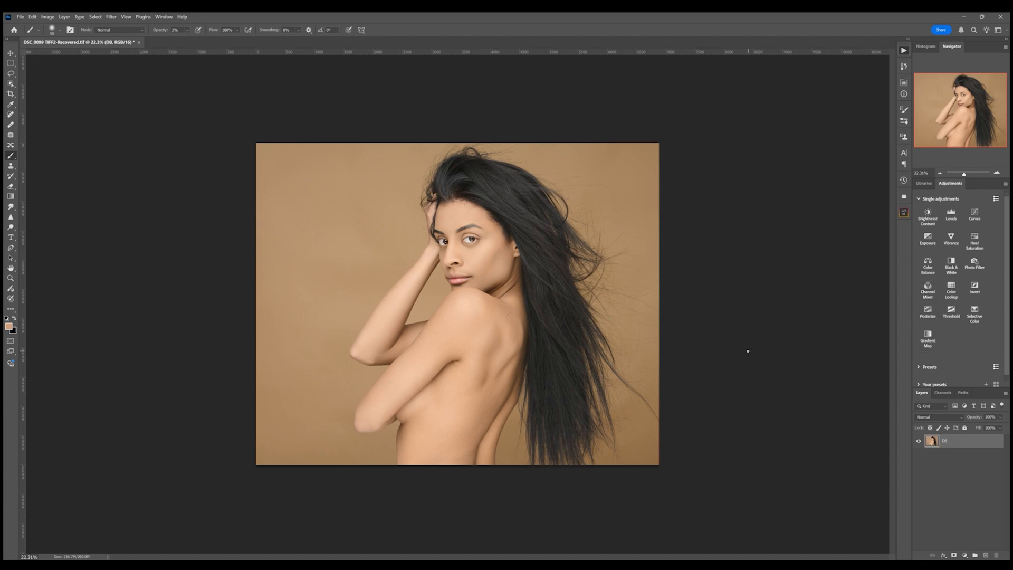
- Reset the colors to black and white, add a Gradient Map adjustment and set its blend mode to Soft Light
{"action": "left_click", "coordinate": [6, 318]}
{"action": "left_click", "coordinate": [14, 319]}
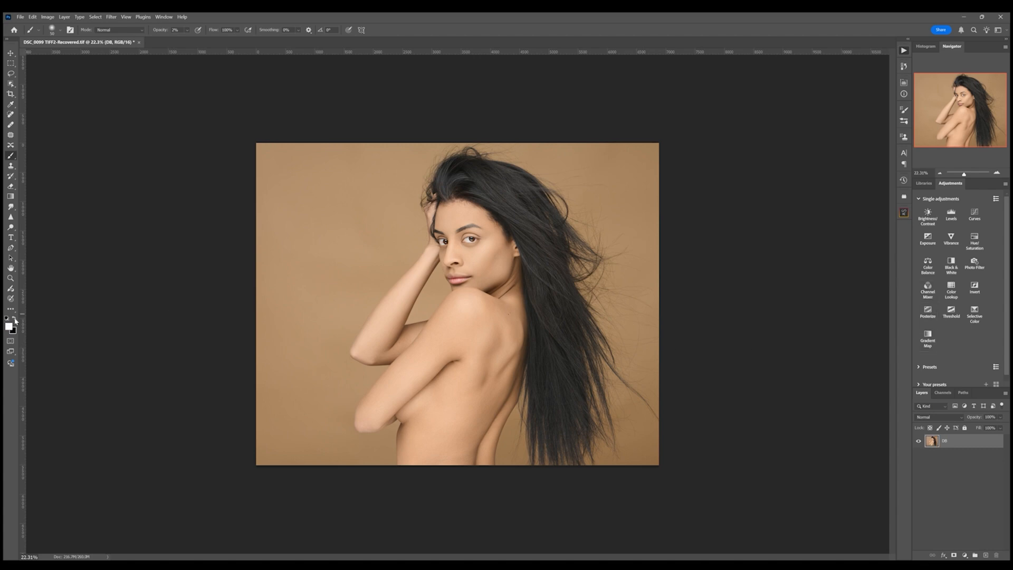
{"action": "left_click", "coordinate": [928, 340]}
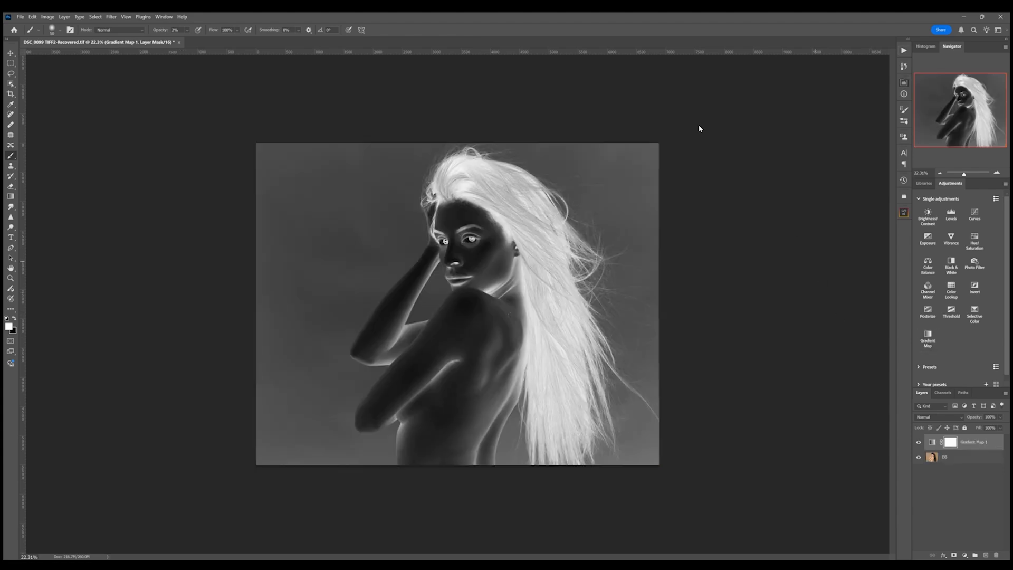
{"action": "left_click", "coordinate": [697, 126]}
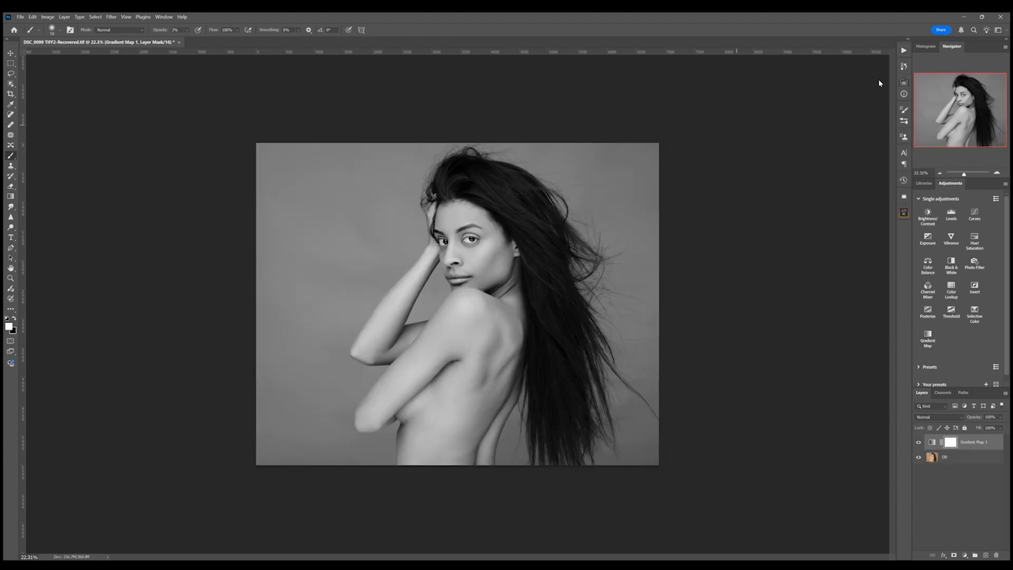
{"action": "left_click", "coordinate": [940, 417]}
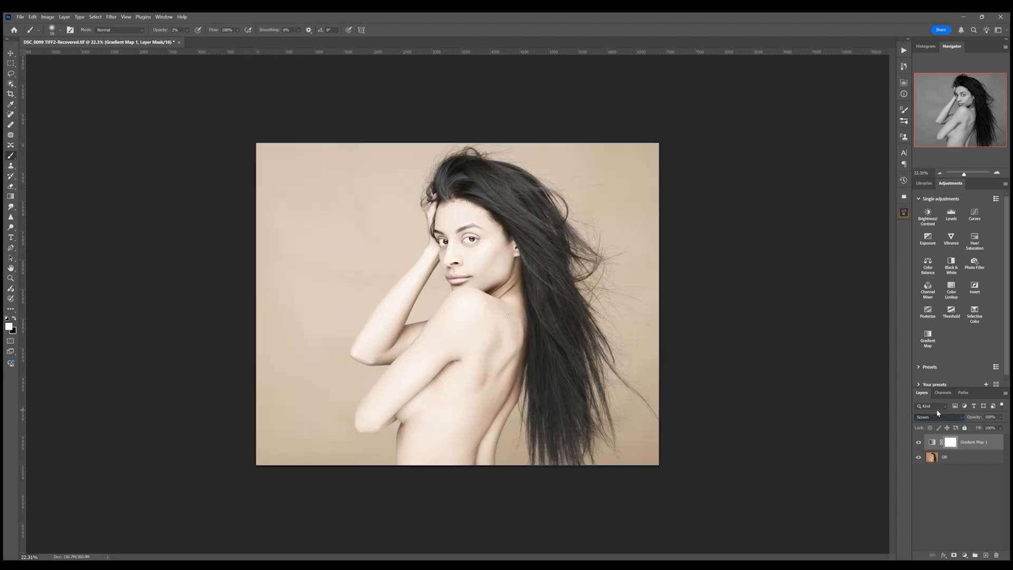
{"action": "left_click", "coordinate": [936, 448]}
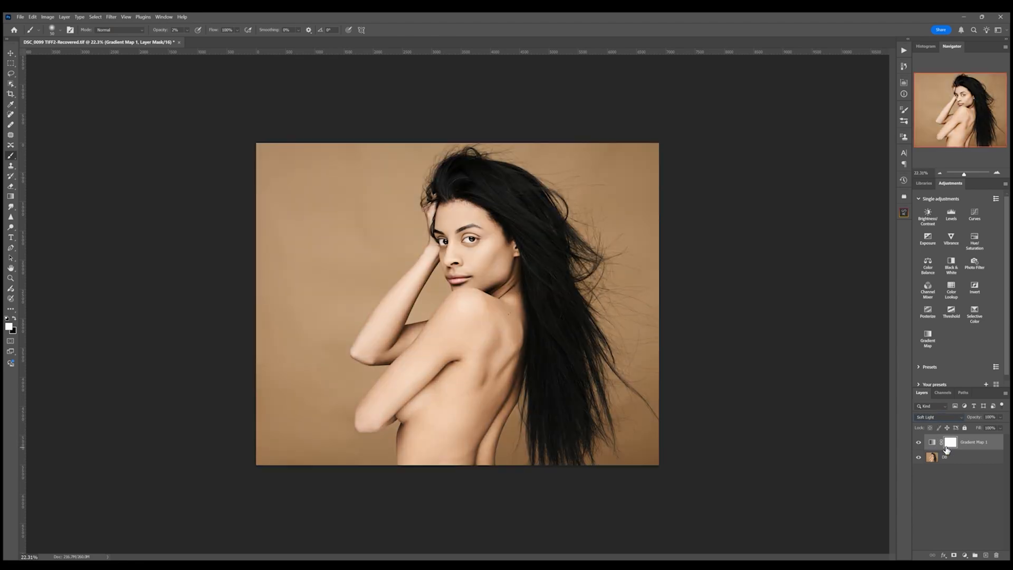
- Set the Gradient Map layer's opacity to 10%
{"action": "left_click", "coordinate": [989, 417]}
{"action": "type", "text": "10"}
{"action": "key", "text": "Return"}
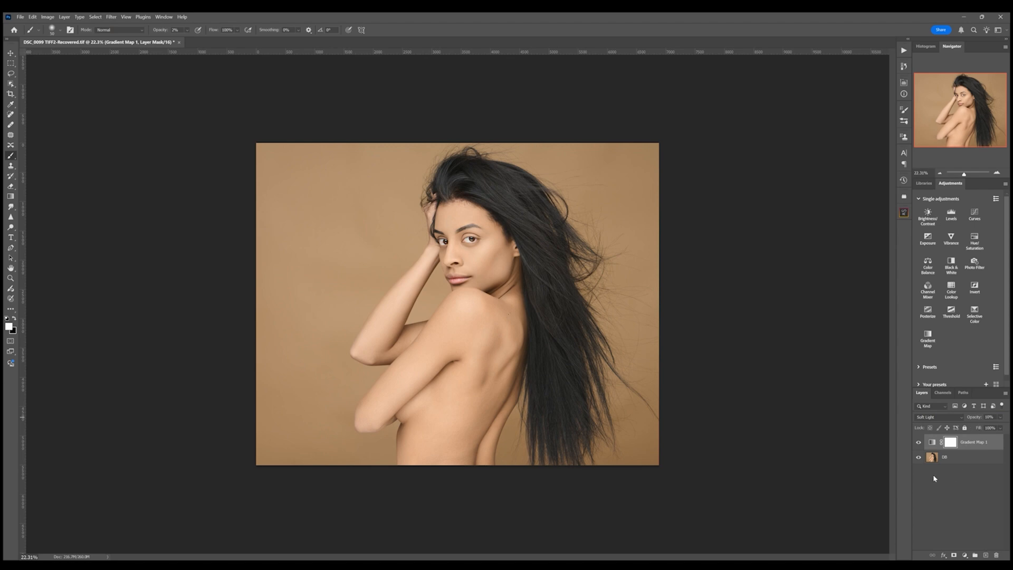
- Compare the Gradient Map on and off, then merge all visible layers into one
{"action": "left_click", "coordinate": [919, 443]}
{"action": "left_click", "coordinate": [919, 442]}
{"action": "left_click", "coordinate": [919, 442]}
{"action": "left_click", "coordinate": [919, 442]}
{"action": "left_click", "coordinate": [967, 458]}
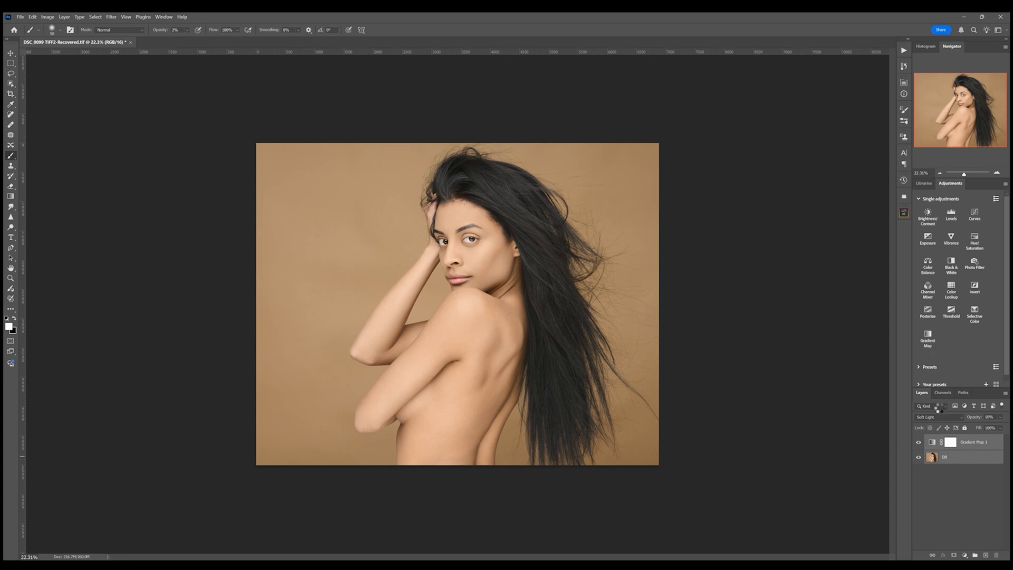
{"action": "key", "text": "ctrl+shift+e"}
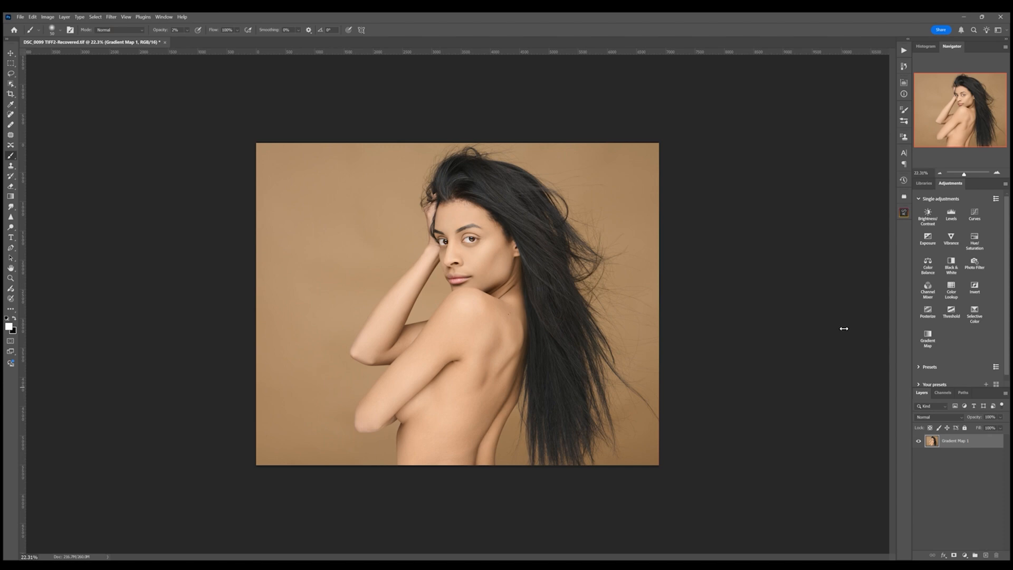
- Apply Infinite Color grading to add color-grade groups and compare them on and off
{"action": "left_click", "coordinate": [857, 296]}
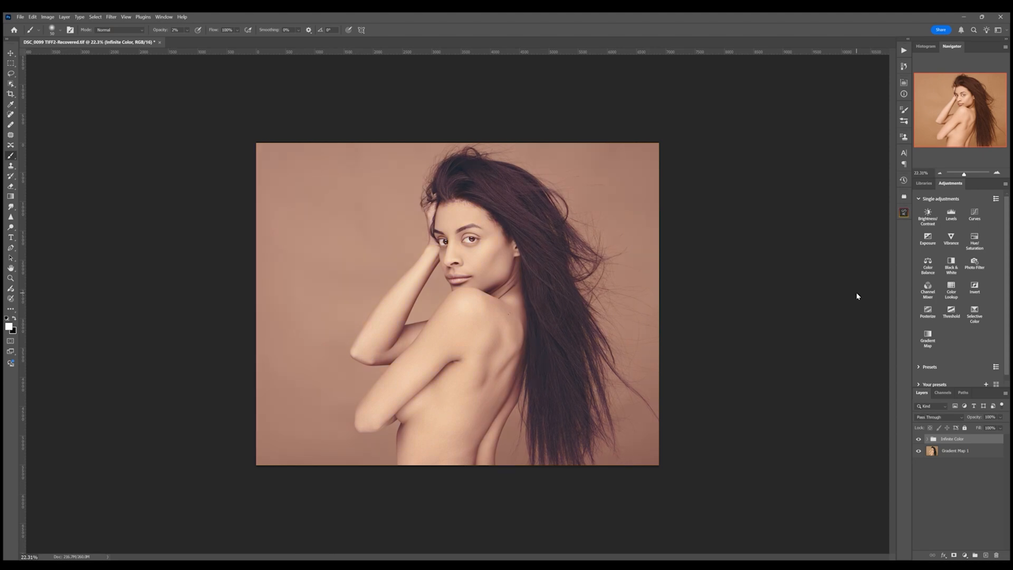
{"action": "left_click", "coordinate": [919, 449]}
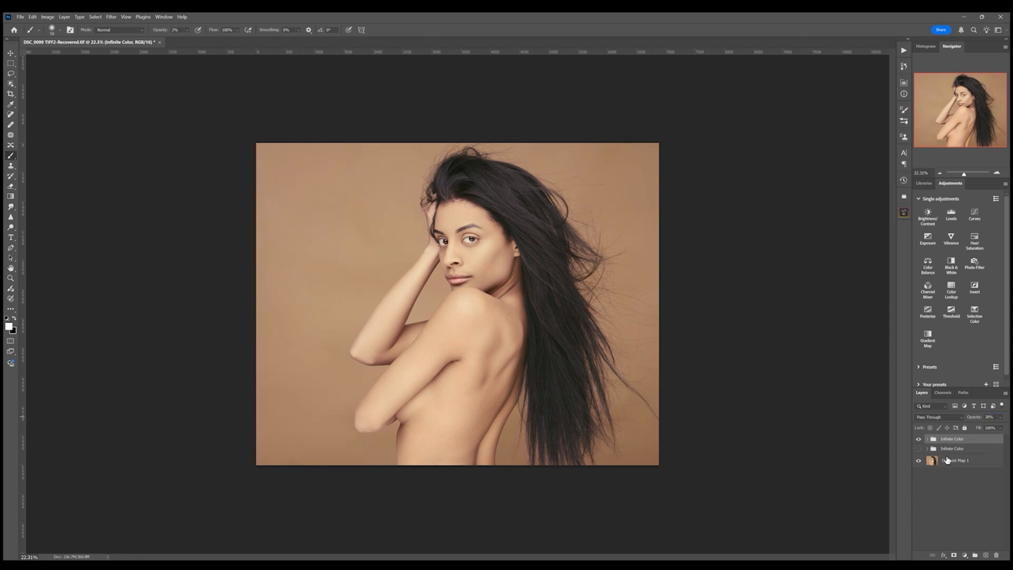
{"action": "left_click", "coordinate": [918, 439]}
{"action": "left_click", "coordinate": [919, 448]}
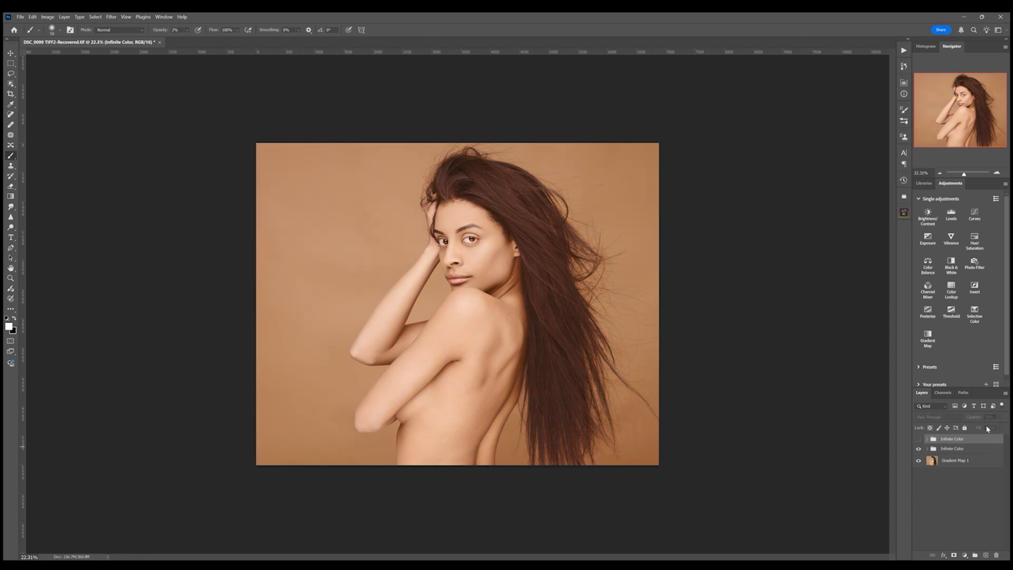
- Set the lower Infinite Color group's opacity to 30% and compare both grading groups
{"action": "left_click", "coordinate": [952, 449]}
{"action": "left_click", "coordinate": [990, 417]}
{"action": "type", "text": "30"}
{"action": "left_click", "coordinate": [918, 448]}
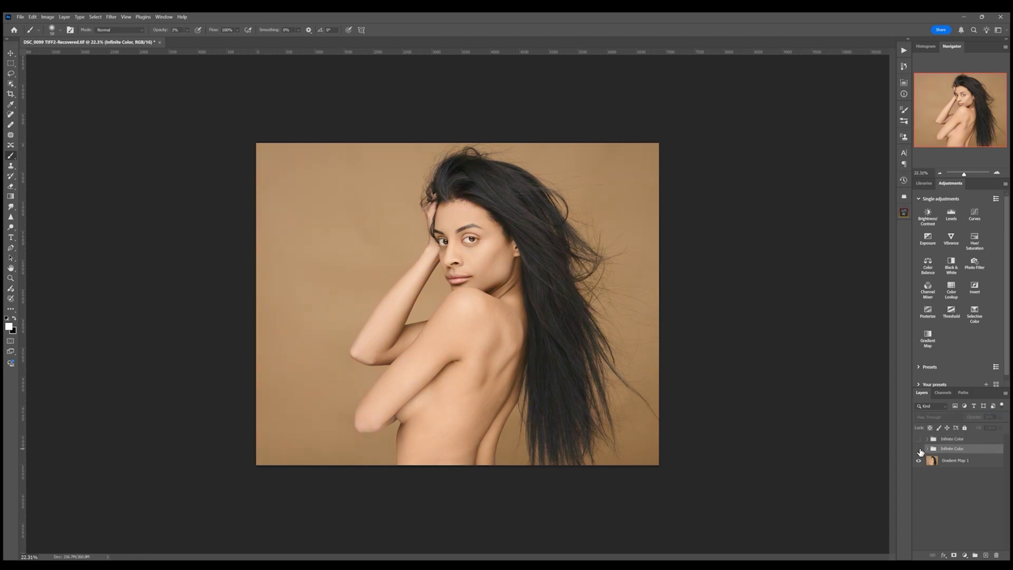
{"action": "left_click", "coordinate": [918, 439]}
{"action": "left_click", "coordinate": [919, 449]}
{"action": "left_click", "coordinate": [969, 440]}
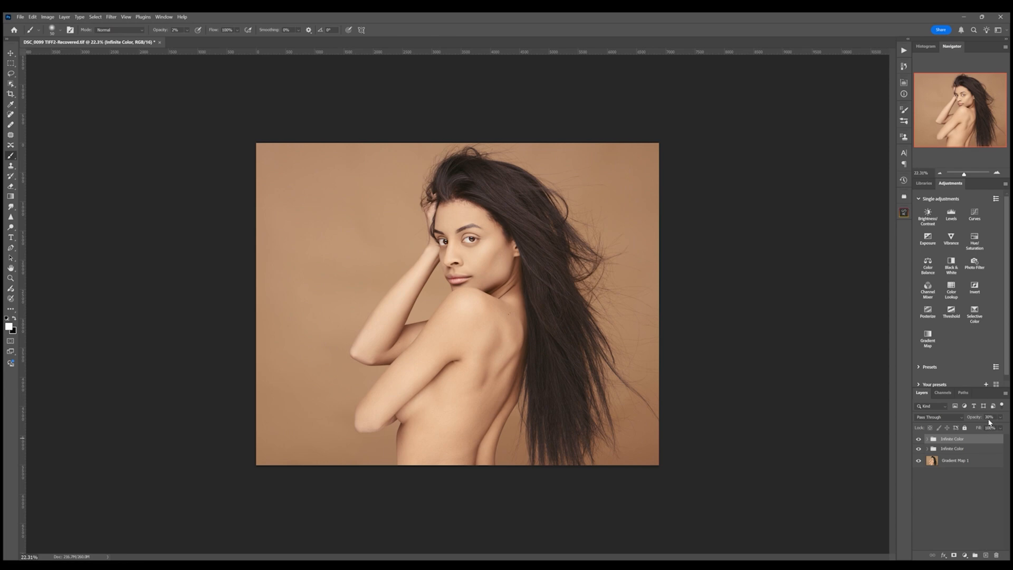
{"action": "left_click", "coordinate": [989, 417]}
{"action": "left_click", "coordinate": [967, 450]}
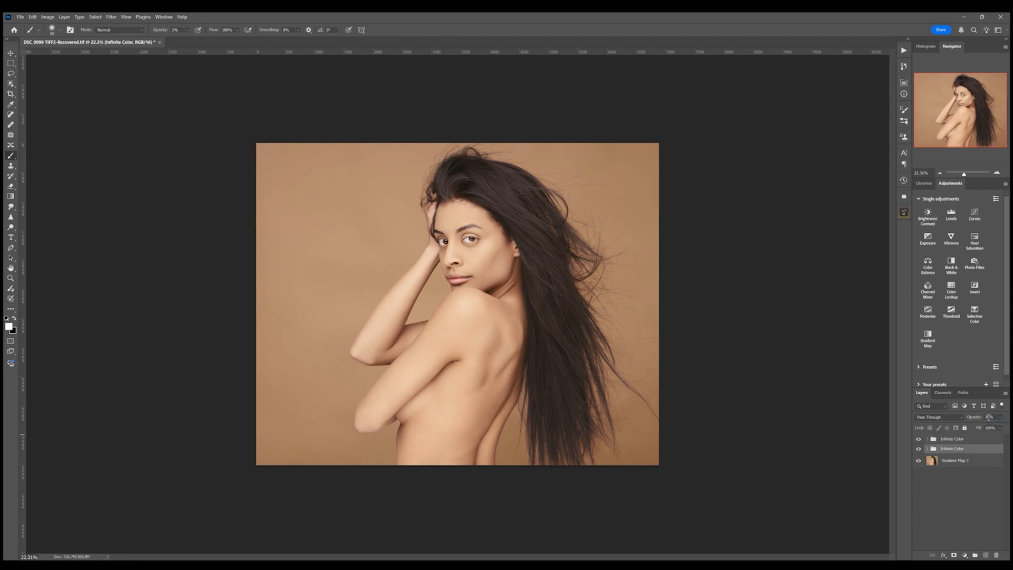
- Set the Infinite Color group's opacity to 15% and group both Infinite Color groups into one group named Color
{"action": "type", "text": "15"}
{"action": "left_click", "coordinate": [971, 441]}
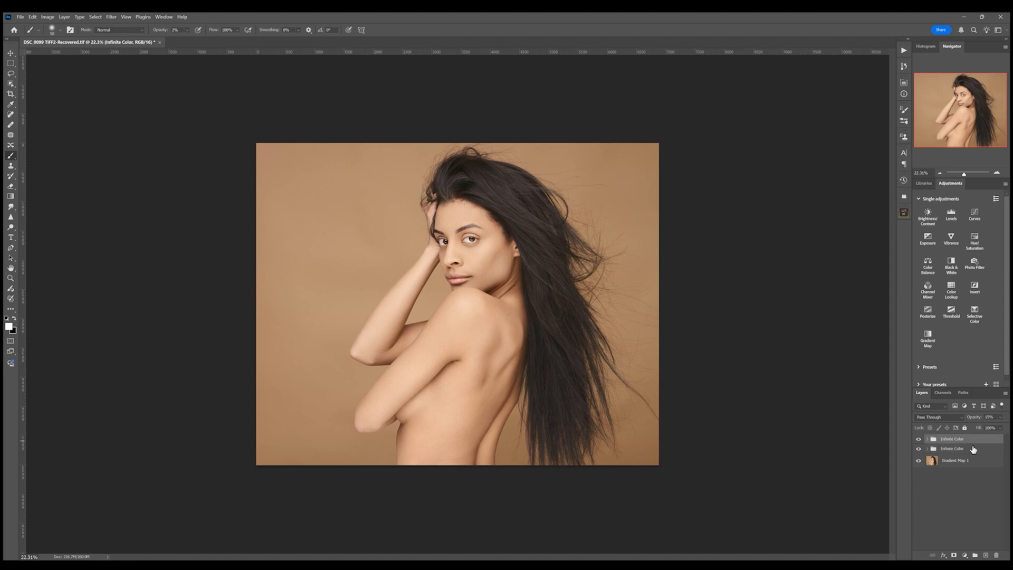
{"action": "left_click", "coordinate": [973, 449], "text": "shift"}
{"action": "key", "text": "ctrl+g"}
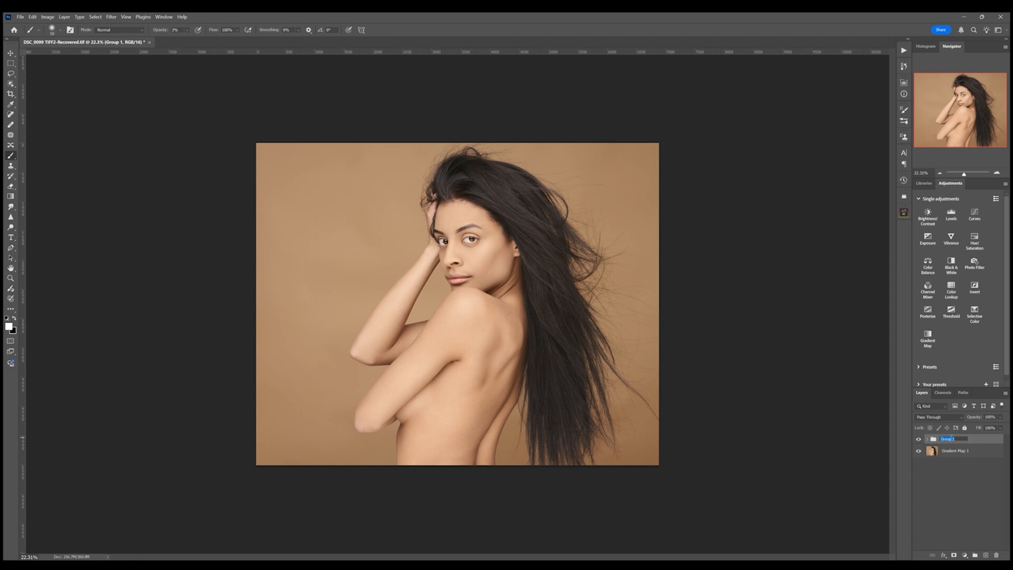
{"action": "type", "text": "Color"}
{"action": "key", "text": "Return"}
- Add a Curves adjustment layer above the Gradient Map layer and draw a diagonal gradient on its mask across the image
{"action": "left_click", "coordinate": [981, 455]}
{"action": "left_click", "coordinate": [975, 214]}
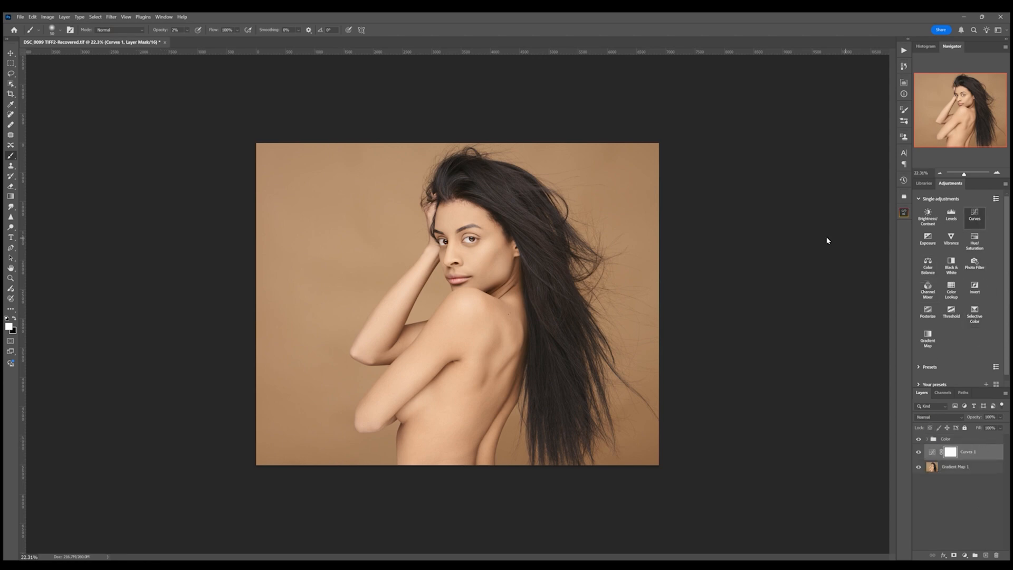
{"action": "key", "text": "i"}
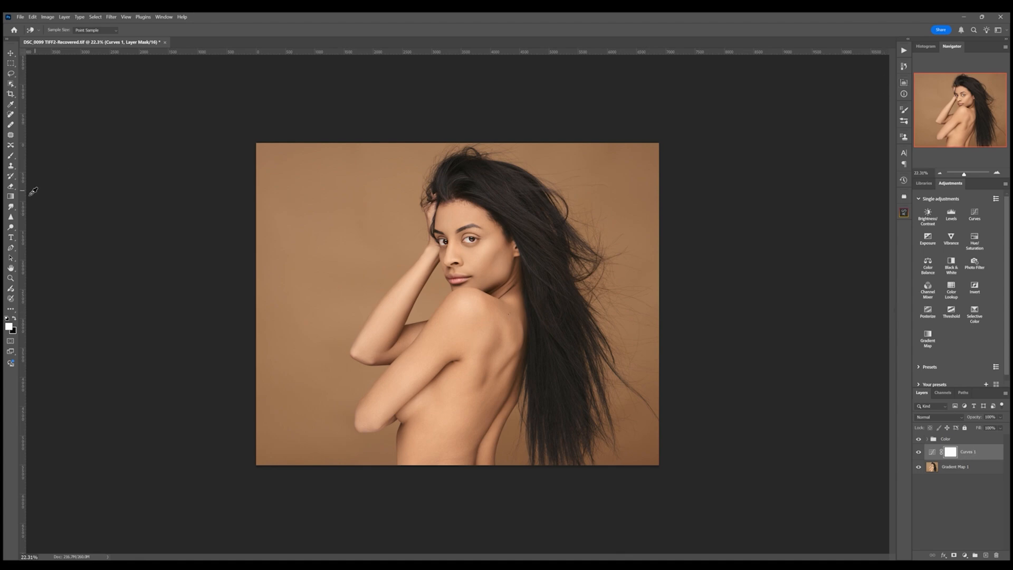
{"action": "left_click", "coordinate": [10, 196]}
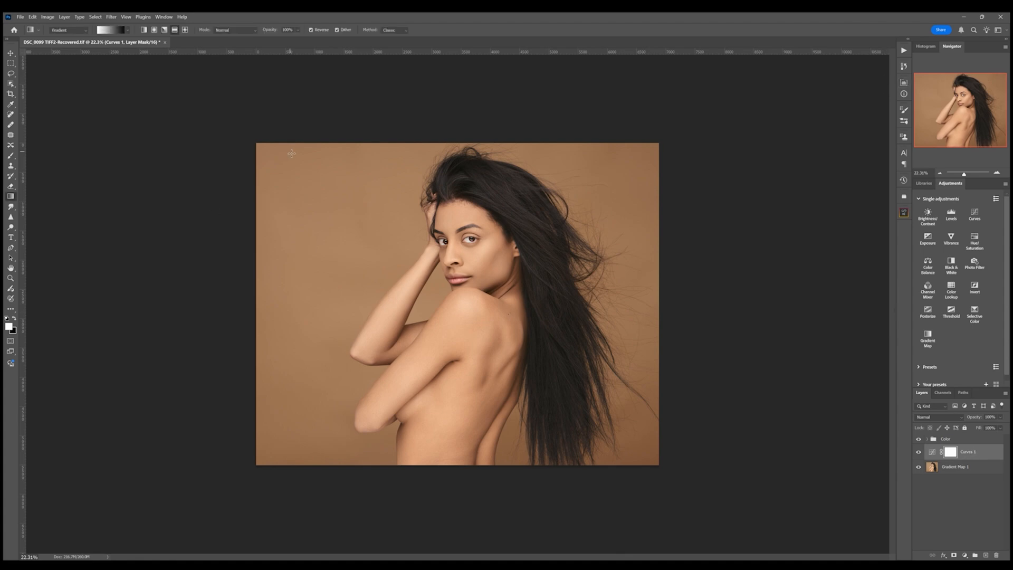
{"action": "left_click_drag", "start_coordinate": [290, 153], "coordinate": [560, 353]}
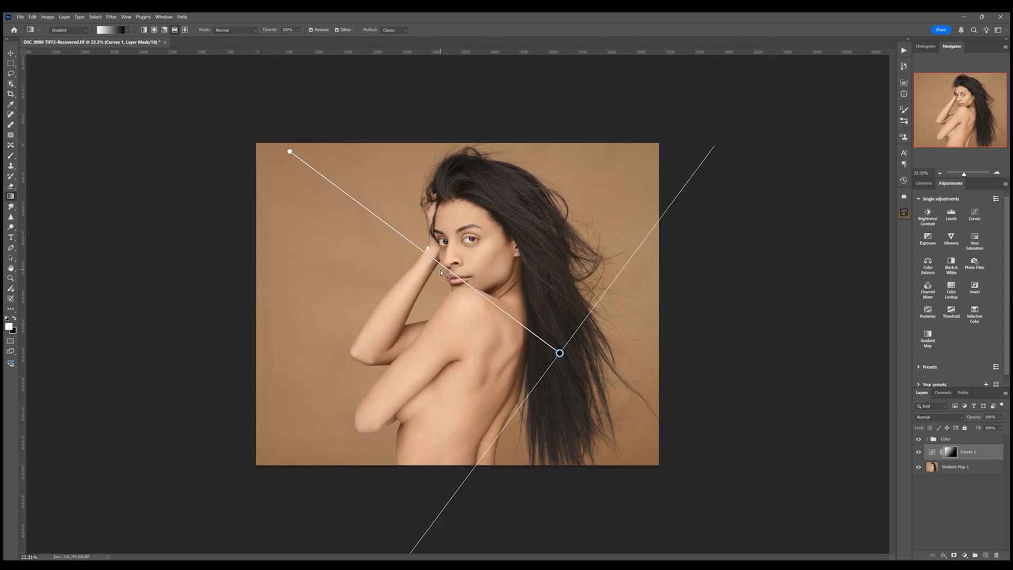
- Turn off Reverse and reposition the gradient's endpoints from beyond the upper-left corner to the lower-right corner
{"action": "left_click", "coordinate": [311, 30]}
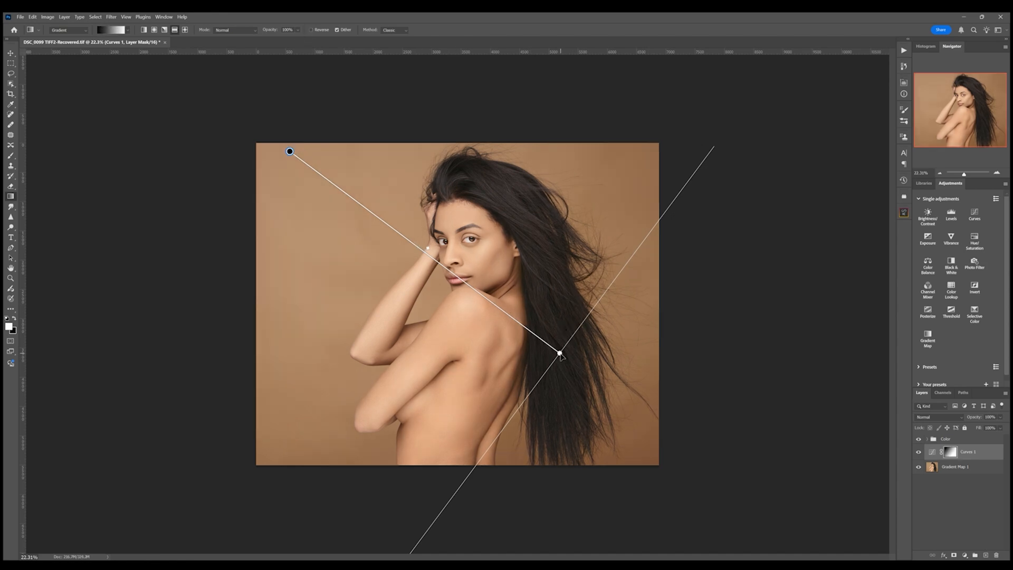
{"action": "left_click_drag", "start_coordinate": [560, 355], "coordinate": [643, 421]}
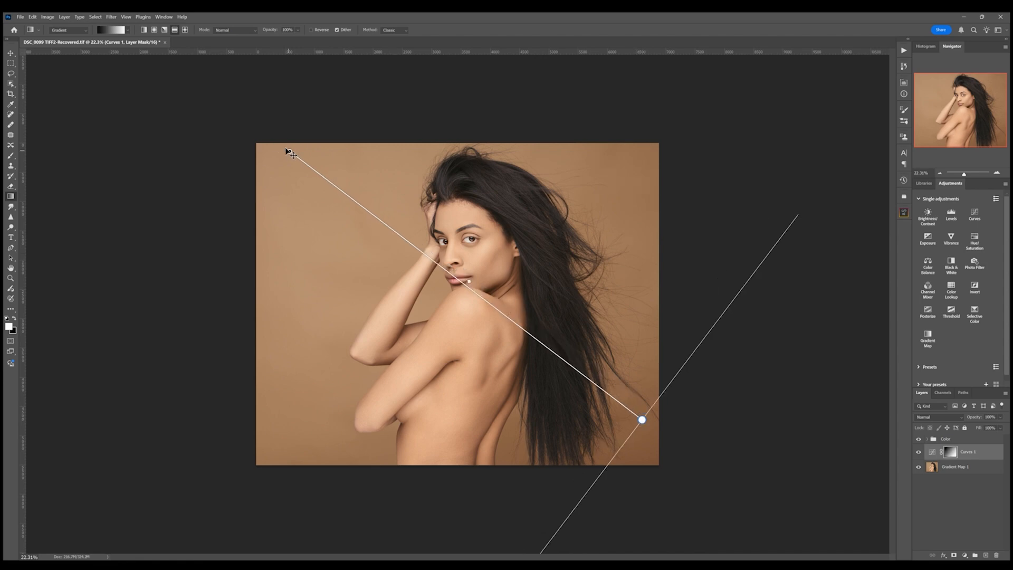
{"action": "left_click_drag", "start_coordinate": [289, 151], "coordinate": [217, 117]}
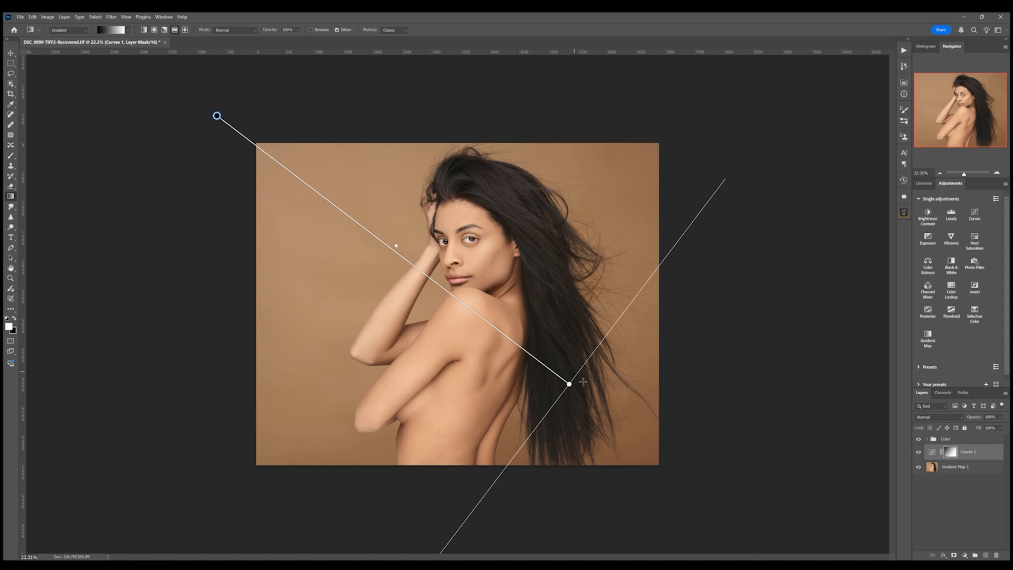
{"action": "left_click_drag", "start_coordinate": [571, 386], "coordinate": [628, 422]}
- Set the Curves layer's blend mode to Soft Light and its opacity to 10%
{"action": "left_click", "coordinate": [948, 450]}
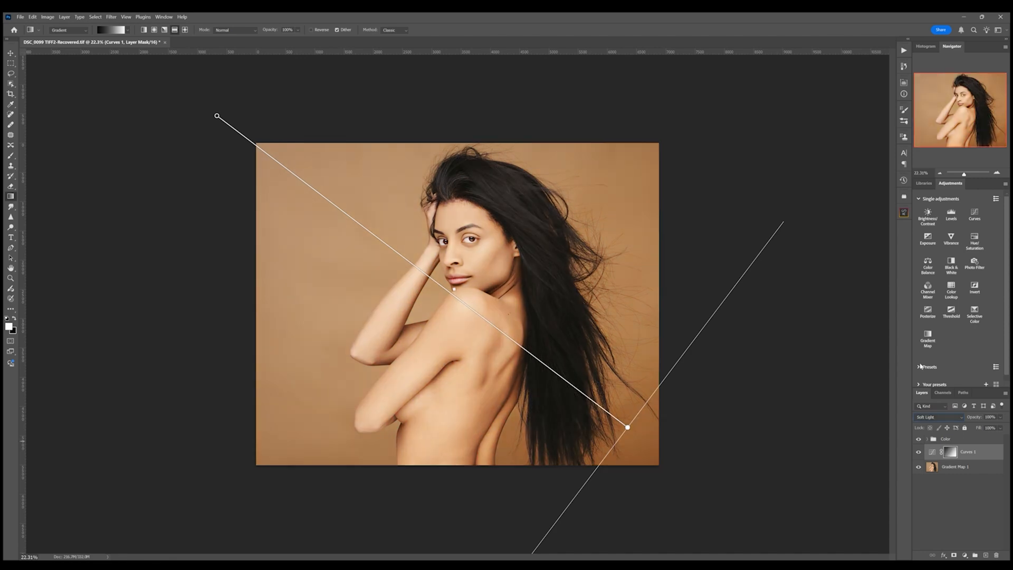
{"action": "left_click", "coordinate": [990, 417]}
{"action": "left_click", "coordinate": [11, 156]}
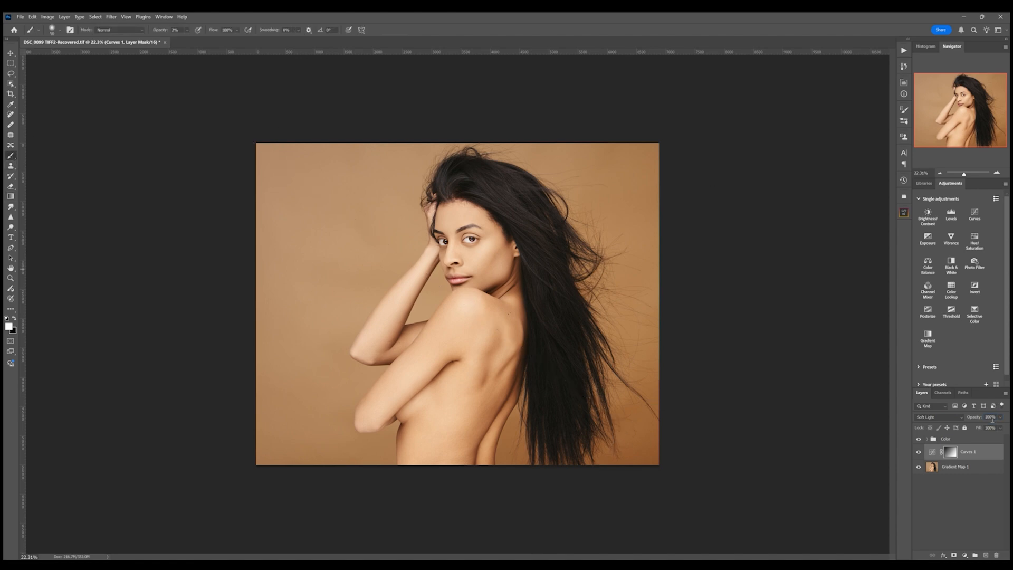
{"action": "type", "text": "10"}
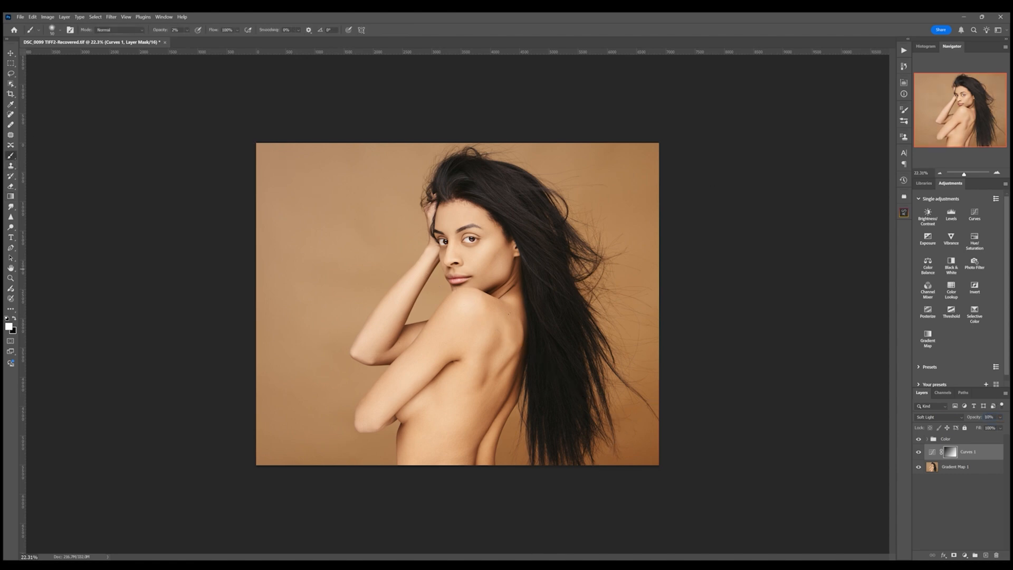
{"action": "key", "text": "Return"}
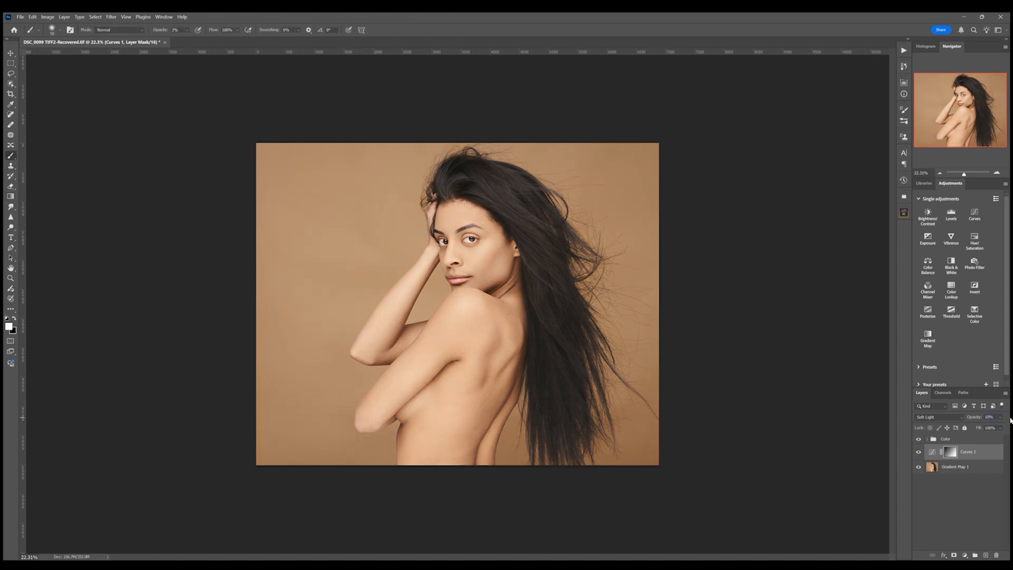
- Compare the image with the Curves layer shown and hidden
{"action": "left_click", "coordinate": [919, 453]}
{"action": "left_click", "coordinate": [919, 453]}
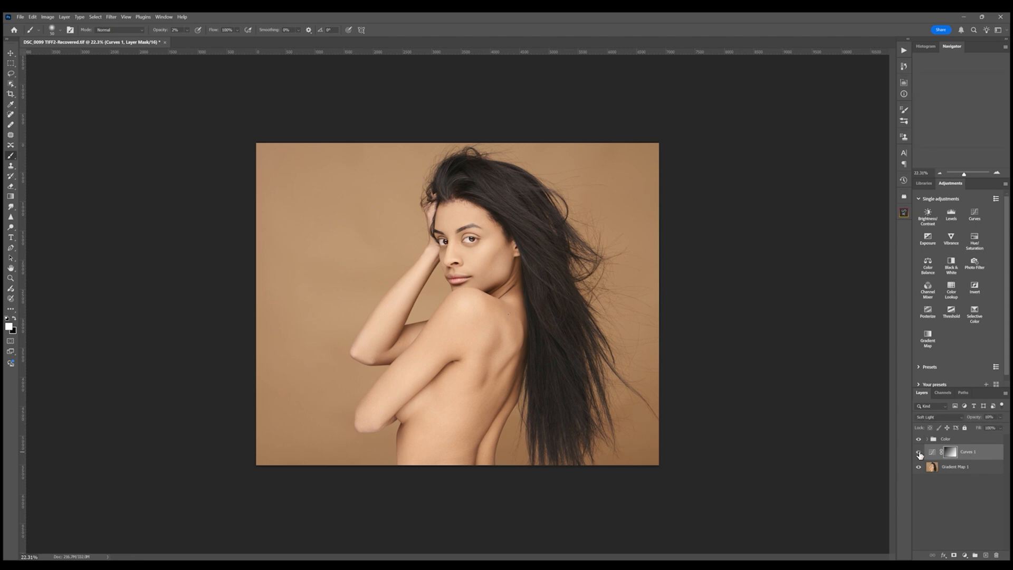
{"action": "left_click", "coordinate": [919, 454]}
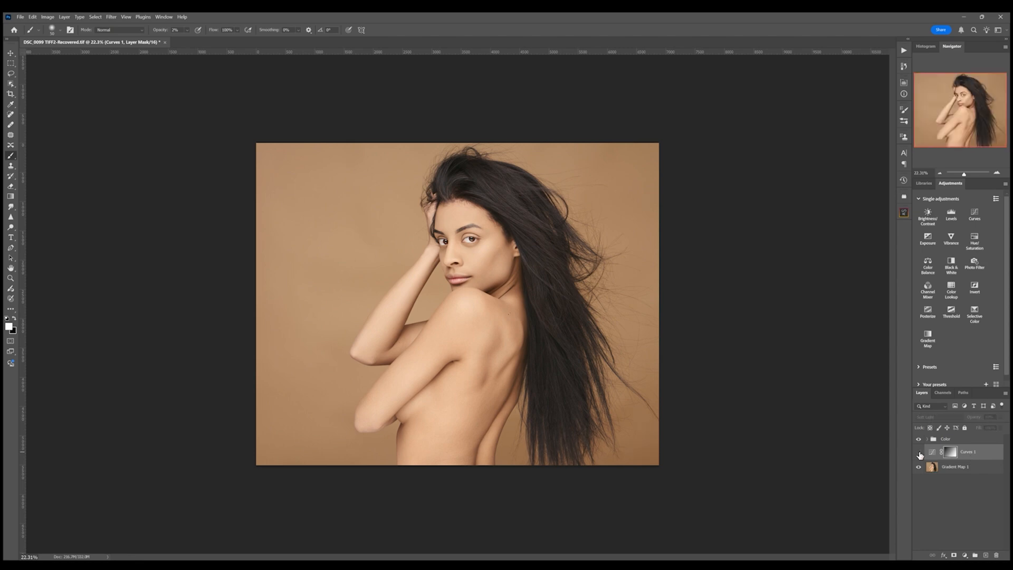
{"action": "left_click", "coordinate": [919, 453]}
{"action": "left_click", "coordinate": [987, 417]}
{"action": "left_click", "coordinate": [989, 417]}
{"action": "left_click", "coordinate": [919, 453]}
{"action": "left_click", "coordinate": [918, 454]}
- Select the top merged layer, zoom in to inspect the face, zoom back out and save the document
{"action": "left_click", "coordinate": [963, 441]}
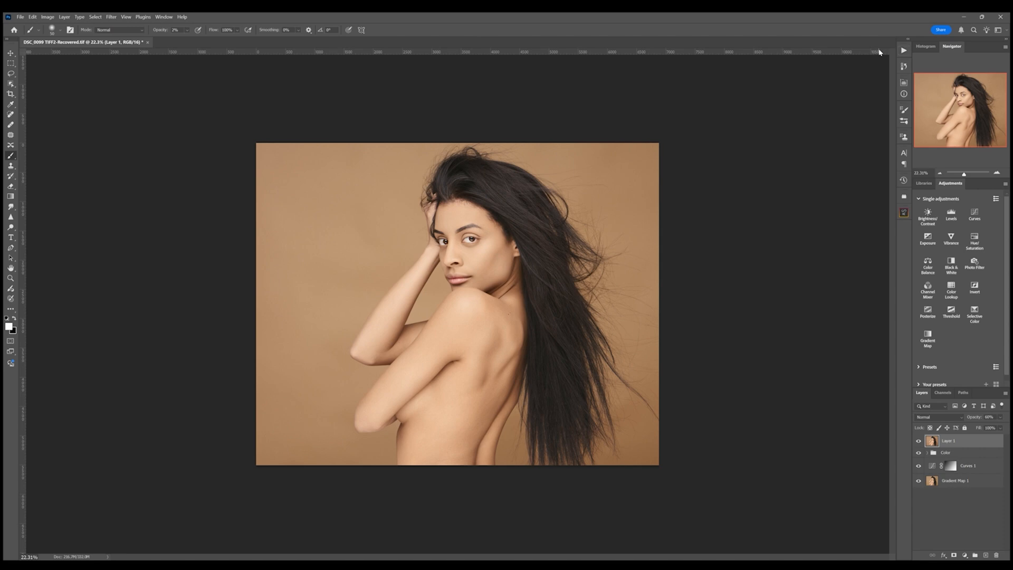
{"action": "left_click", "coordinate": [967, 174]}
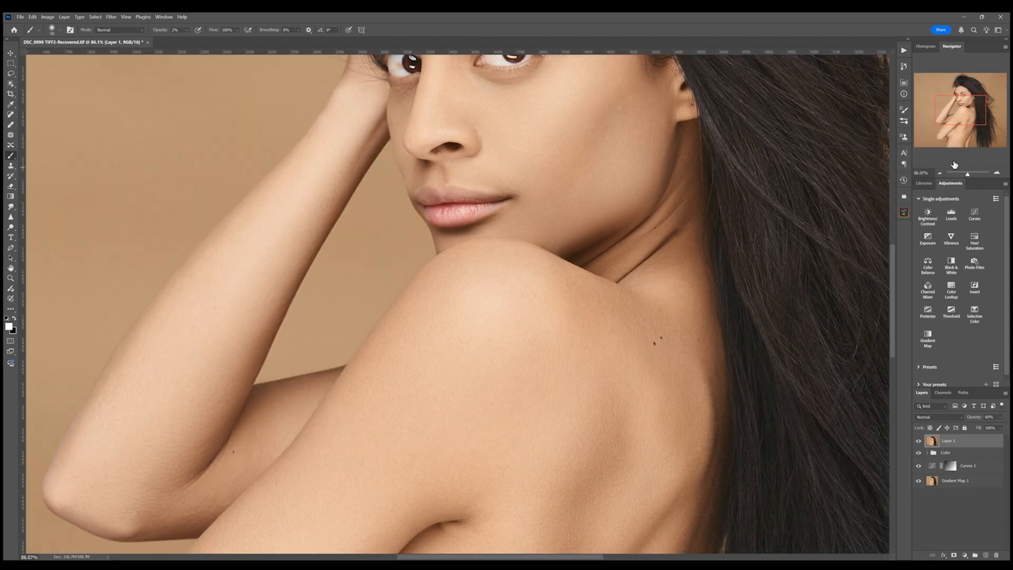
{"action": "left_click_drag", "start_coordinate": [945, 116], "coordinate": [945, 100]}
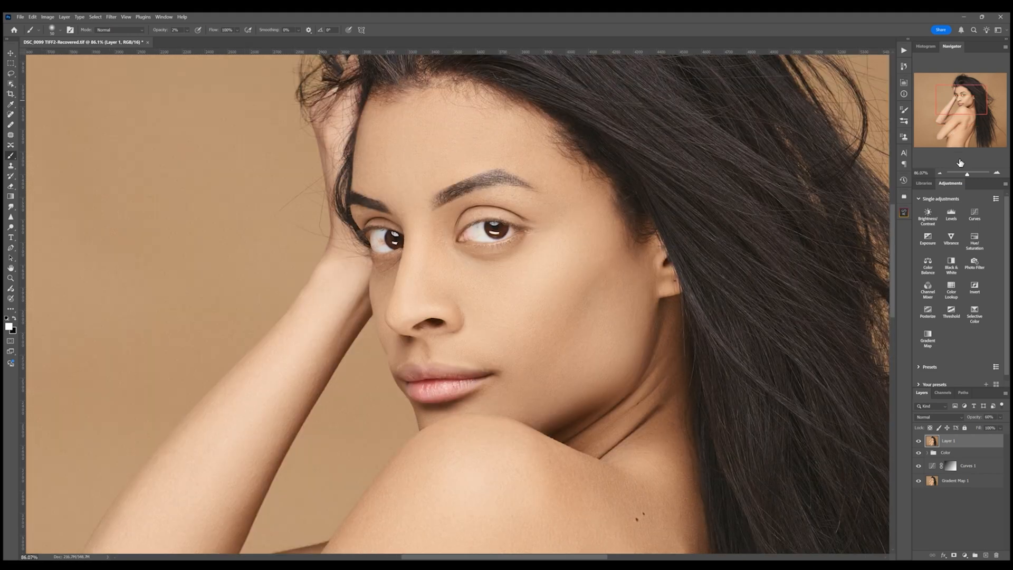
{"action": "left_click_drag", "start_coordinate": [966, 175], "coordinate": [963, 176]}
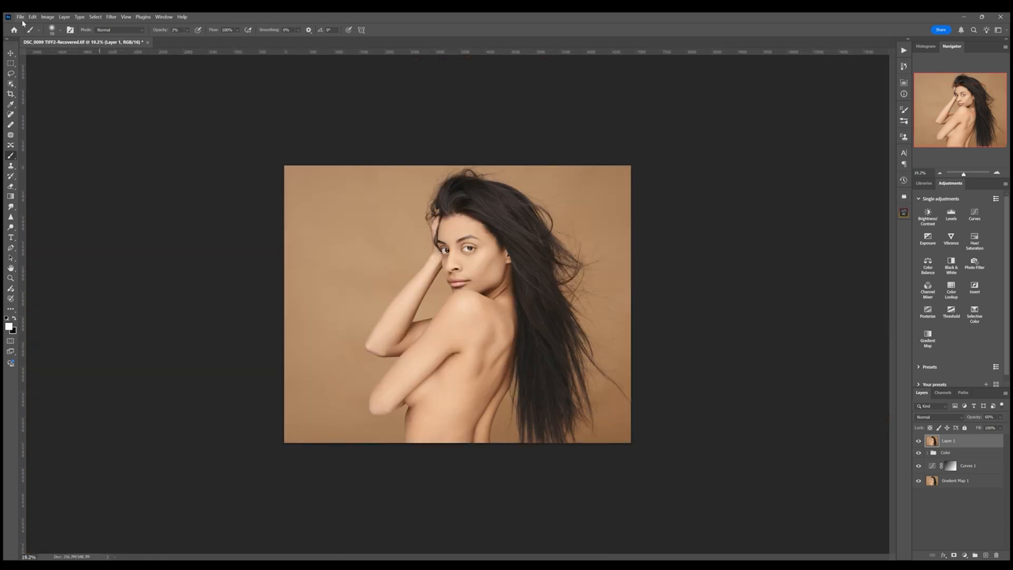
{"action": "key", "text": "ctrl+s"}
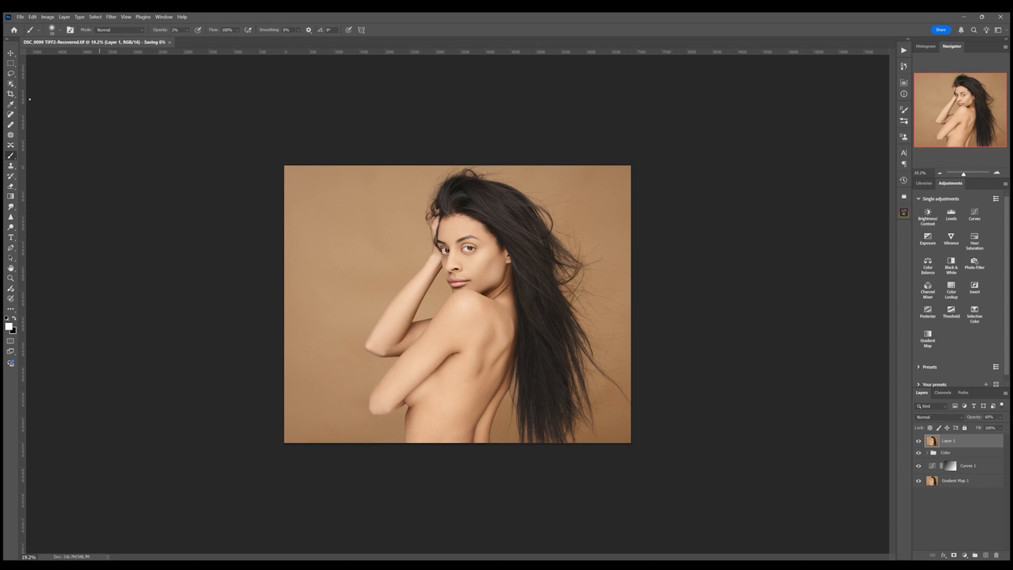